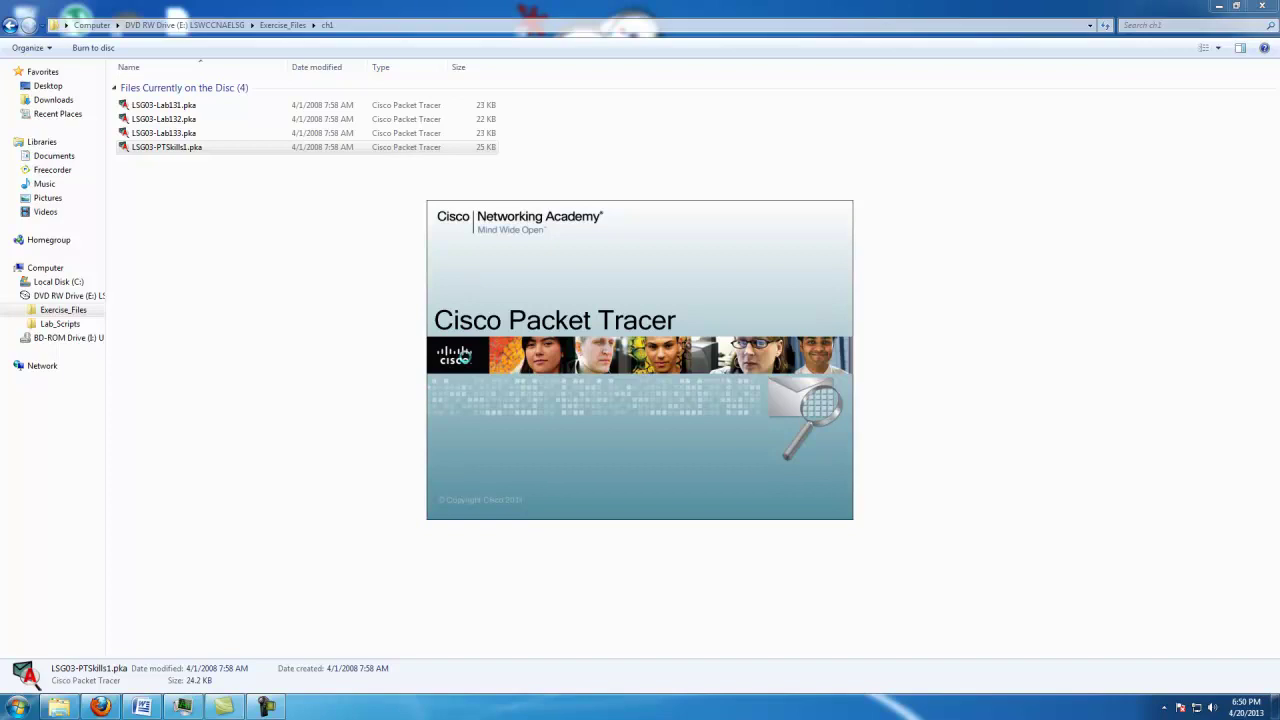
- Bring up the PT Activity instructions window and enlarge it until the full addressing table fits
left_click(556, 58)
left_click(556, 58)
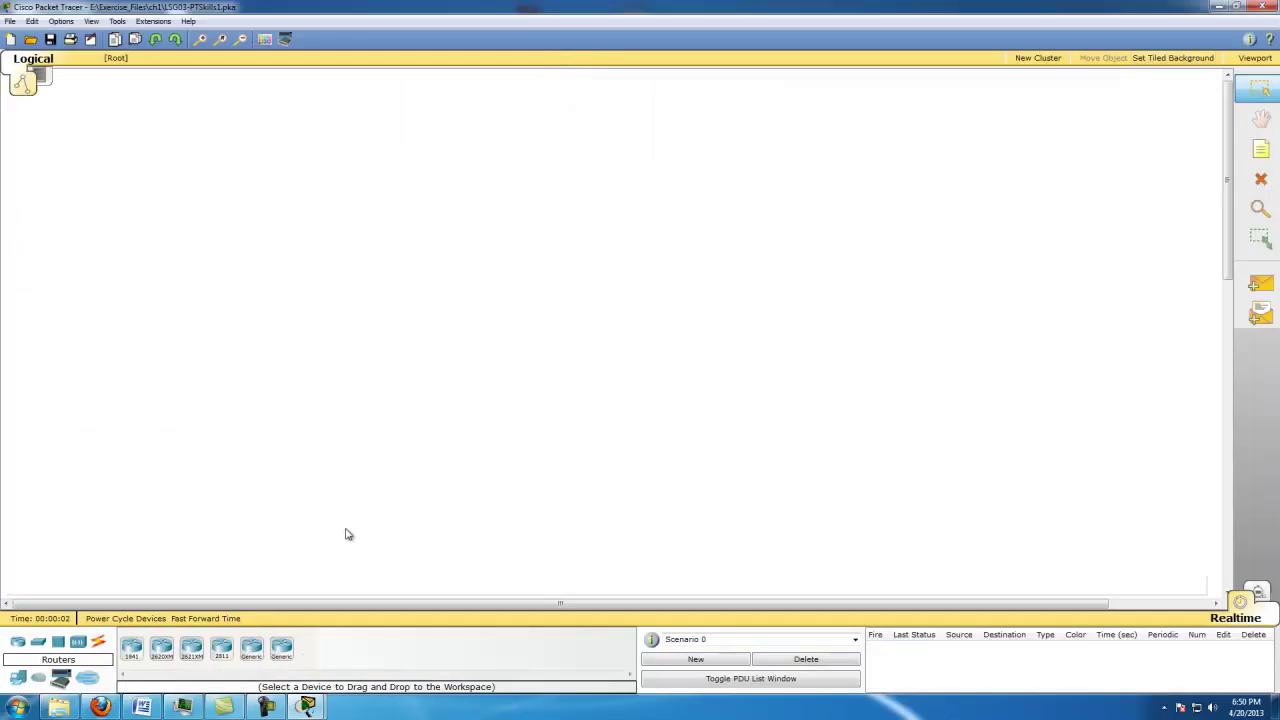
mouse_move(307, 707)
left_click(249, 650)
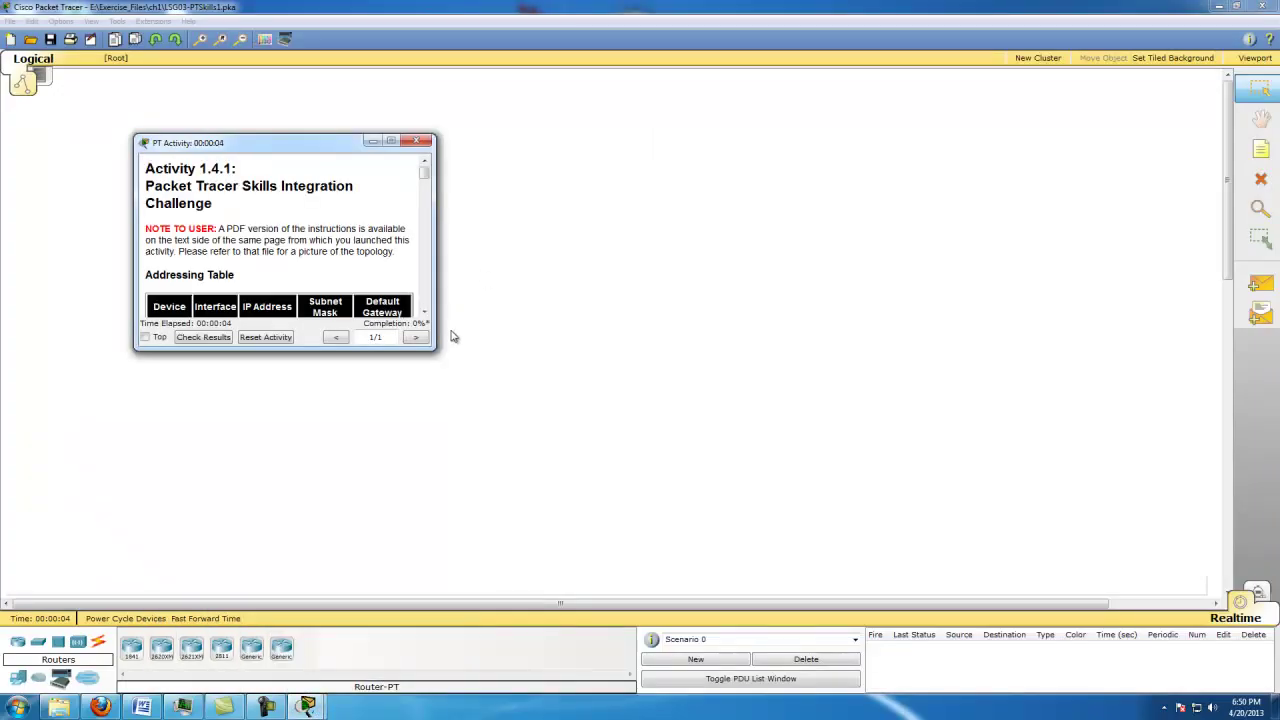
left_click_drag(435, 349, 624, 446)
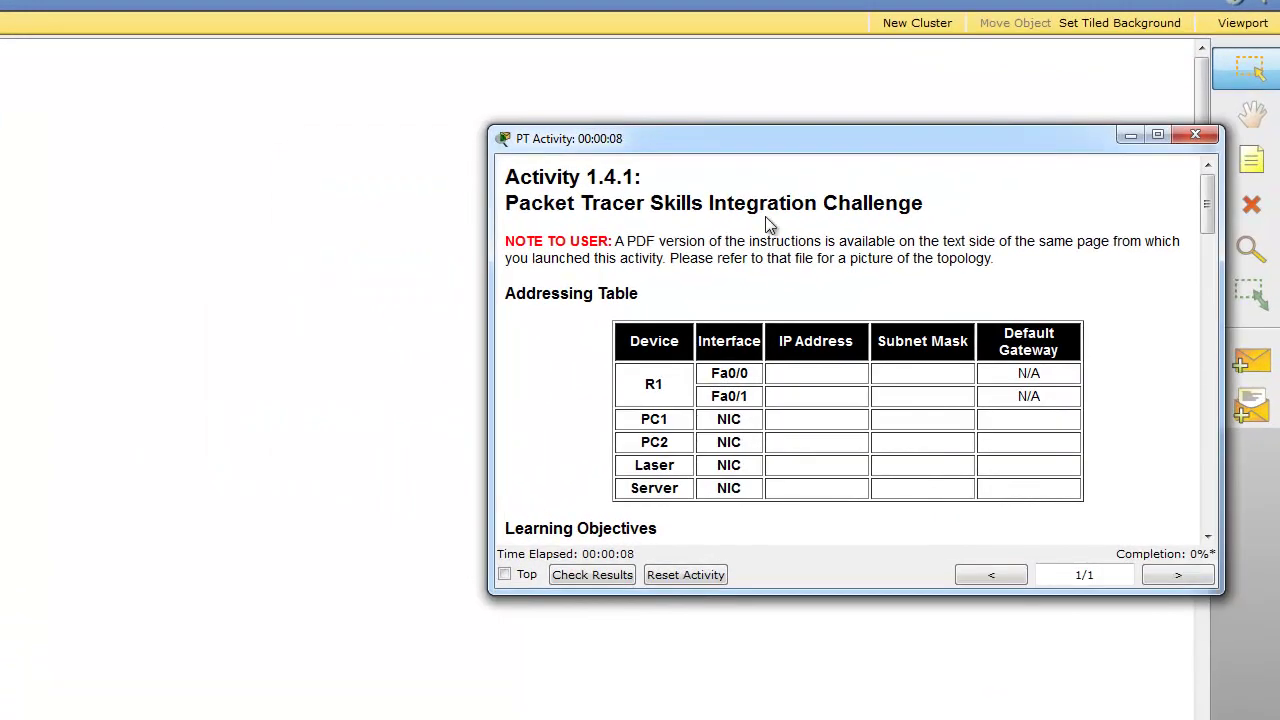
- Read the learning objectives and the Task 1 addressing requirements for Subnet A and Subnet B in the activity instructions
scroll(756, 421, "down", 2)
scroll(758, 421, "down", 8)
scroll(766, 411, "up", 5)
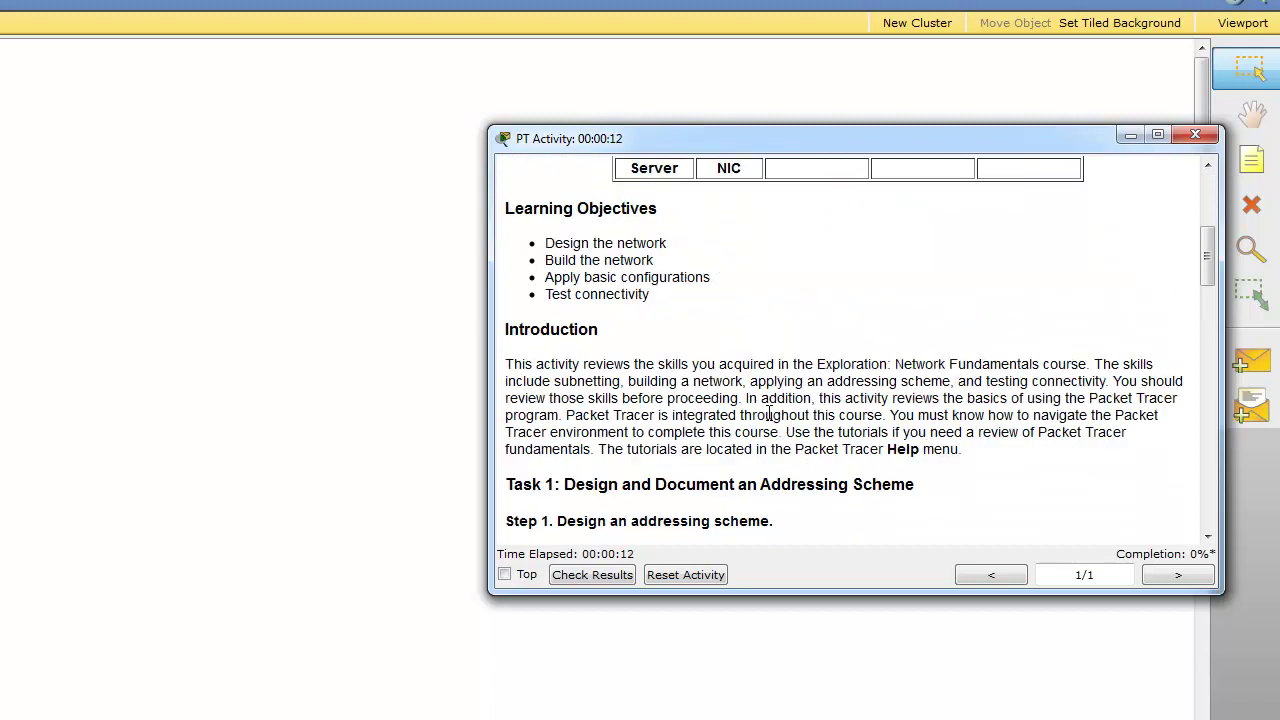
scroll(770, 414, "down", 2)
scroll(769, 412, "down", 1)
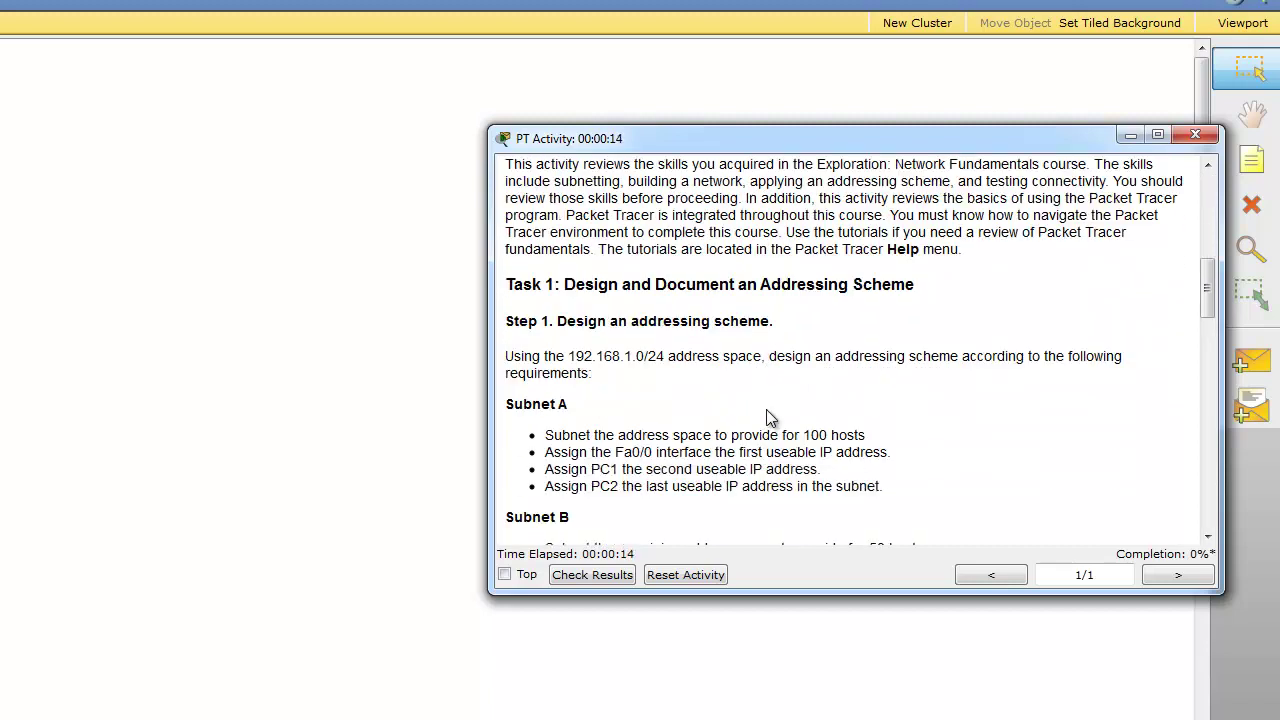
scroll(757, 410, "down", 1)
scroll(757, 412, "down", 2)
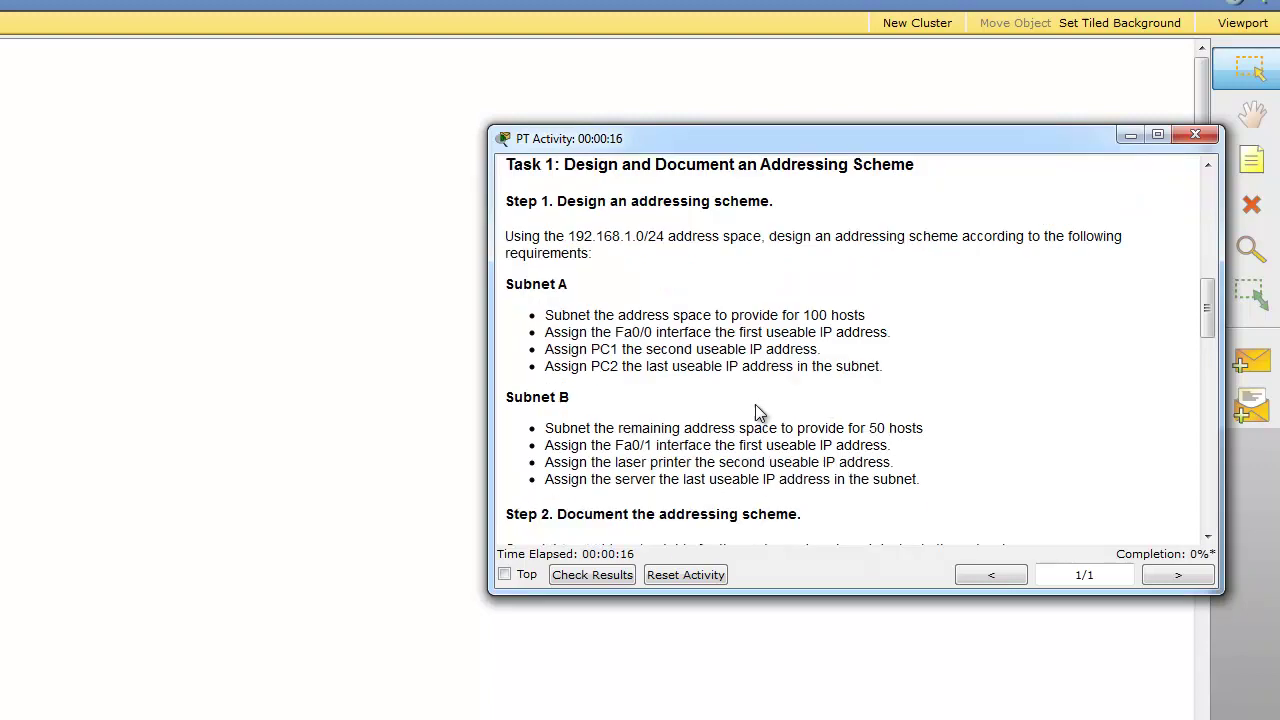
left_click_drag(866, 315, 540, 315)
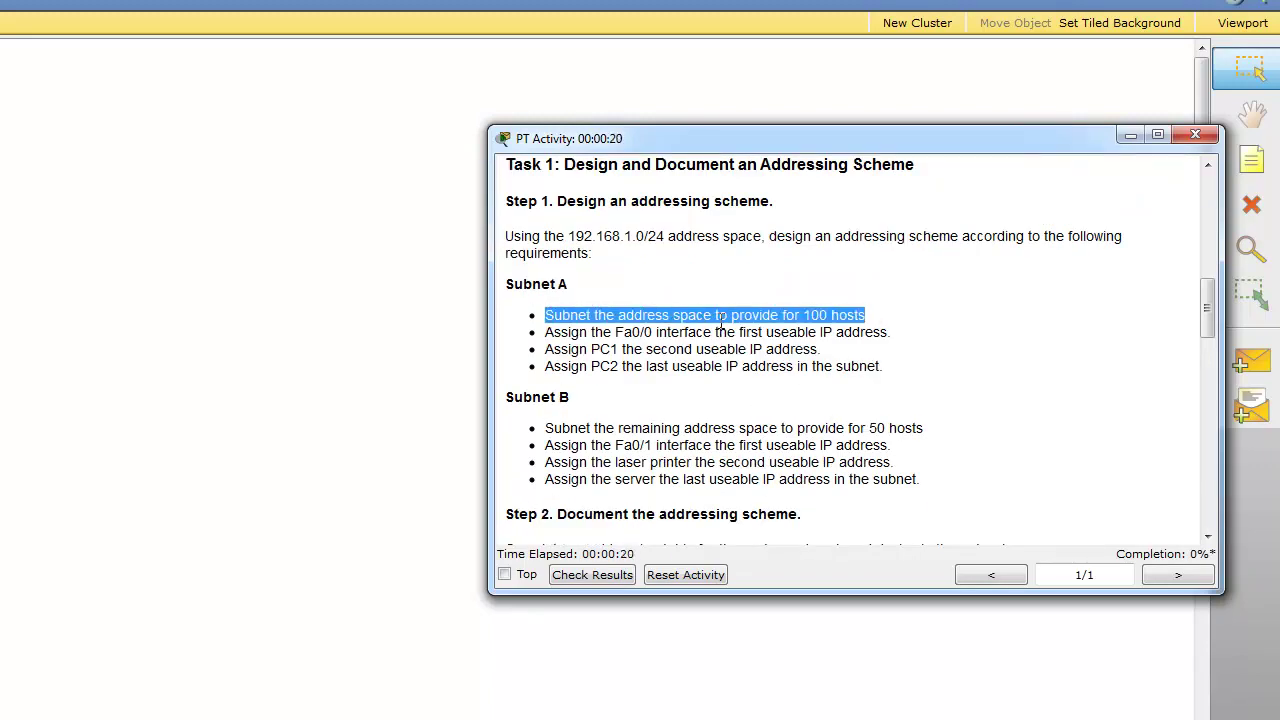
left_click_drag(976, 425, 746, 421)
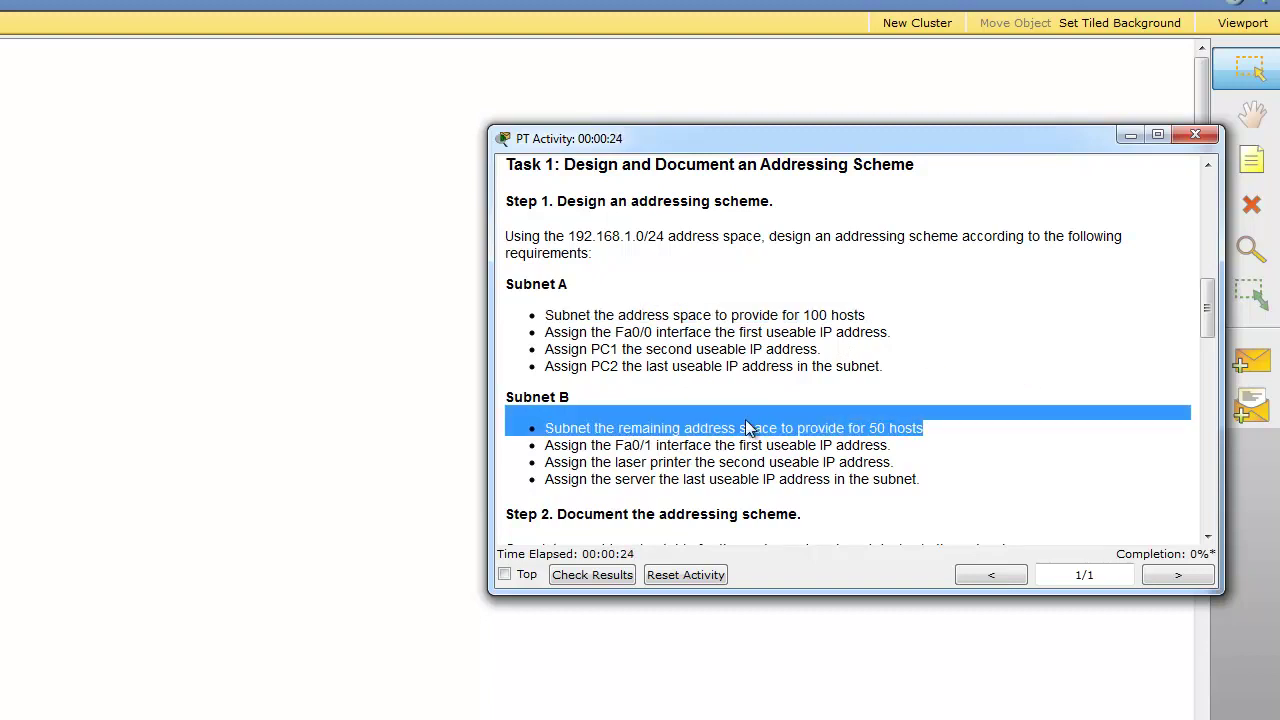
left_click(778, 461)
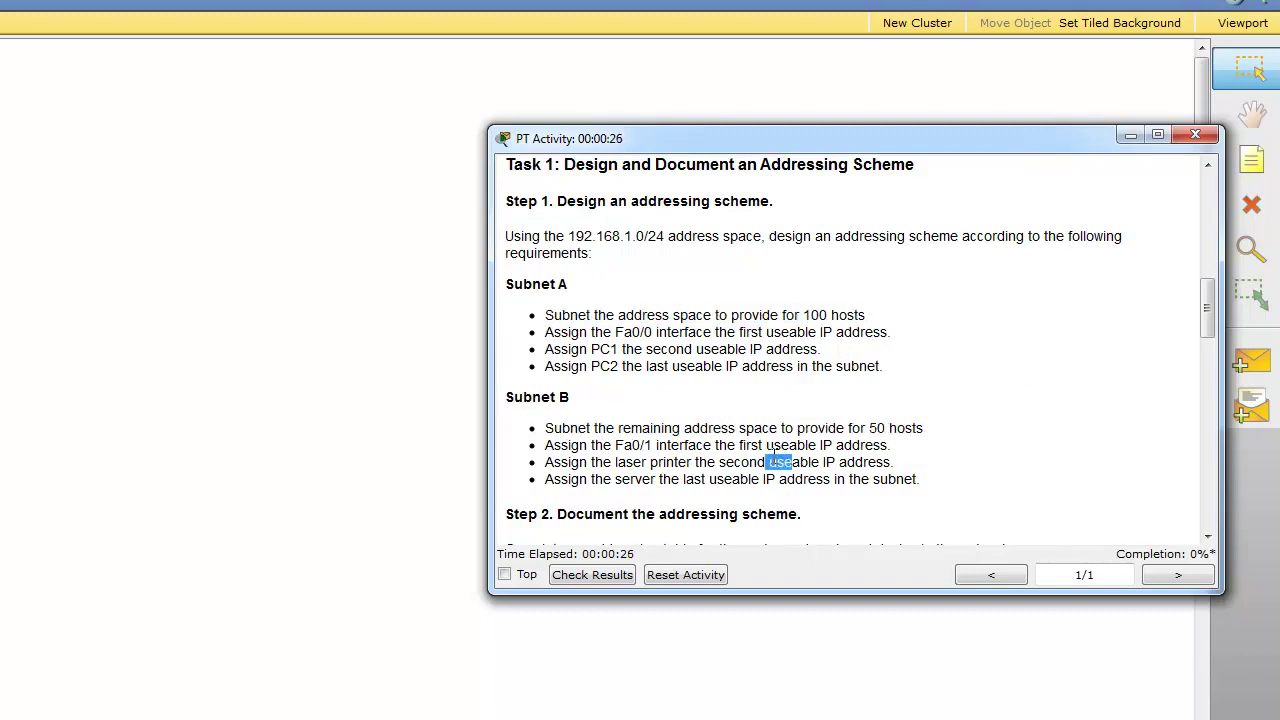
left_click_drag(793, 460, 651, 445)
left_click(652, 445)
scroll(696, 487, "down", 2)
scroll(719, 465, "up", 4)
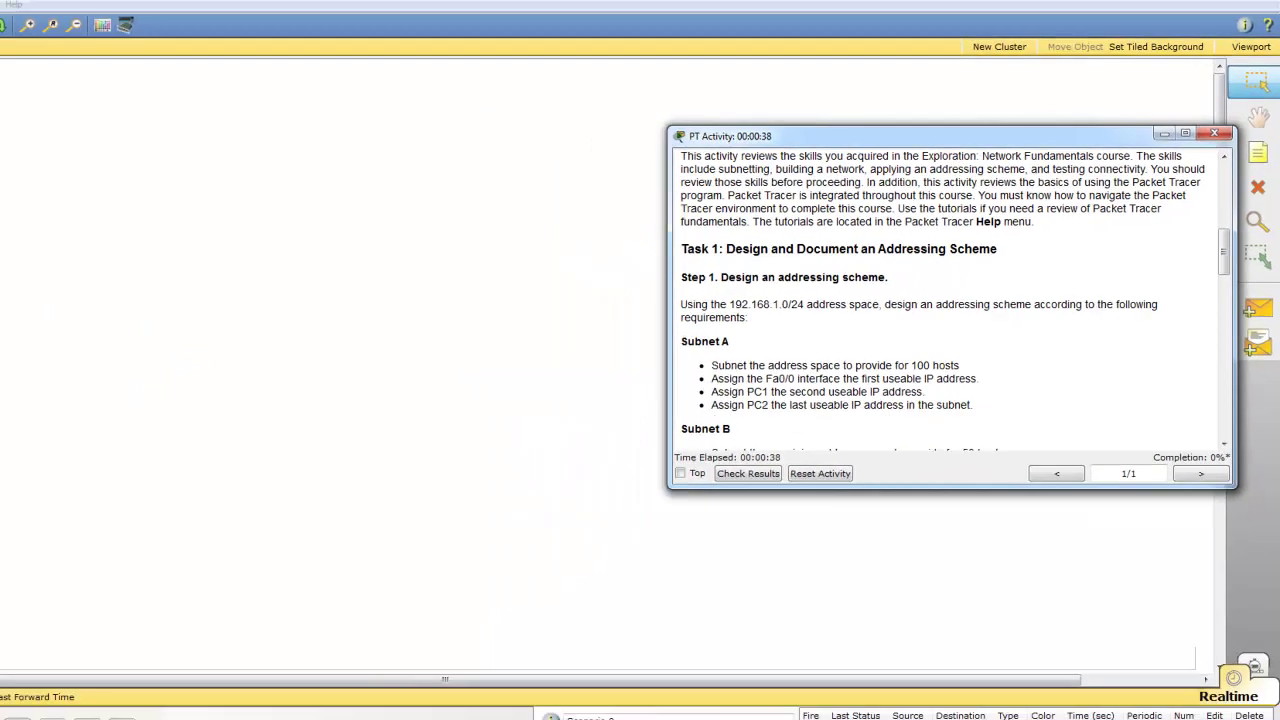
- Add an 1841 router to the workspace and keep the activity instructions window always on top
left_click_drag(130, 651, 250, 300)
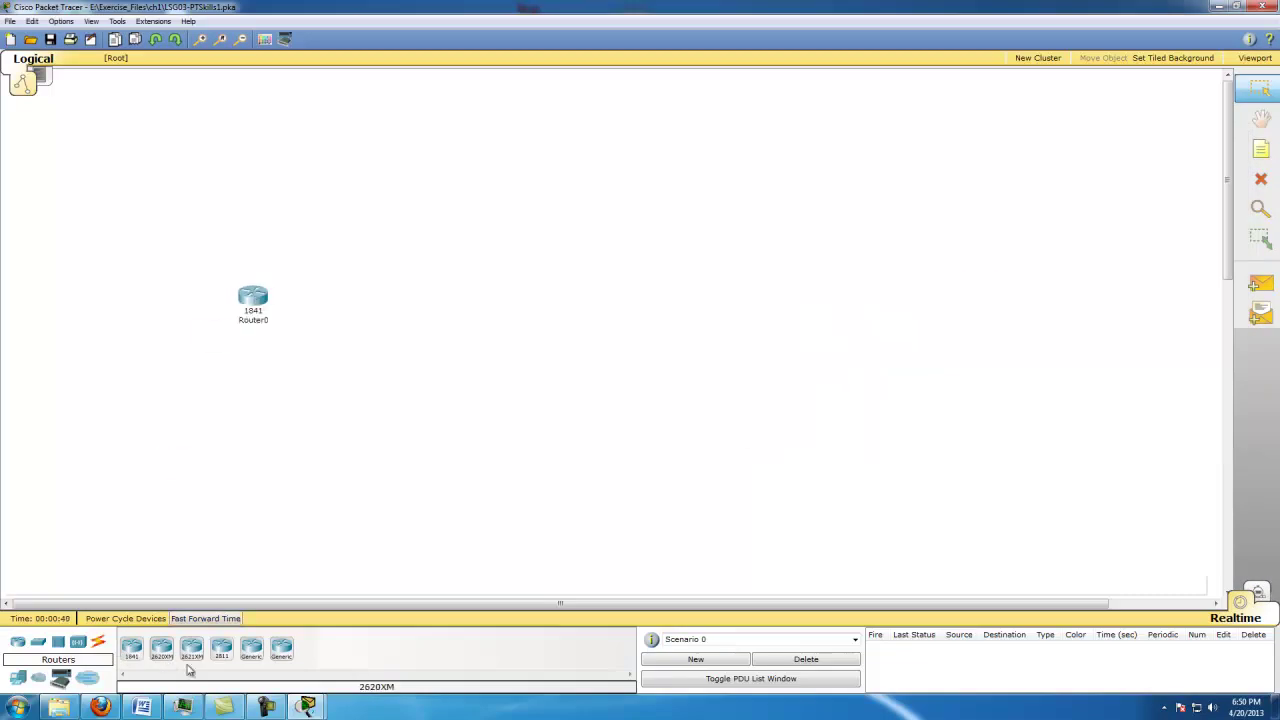
mouse_move(307, 707)
left_click(383, 634)
left_click(764, 426)
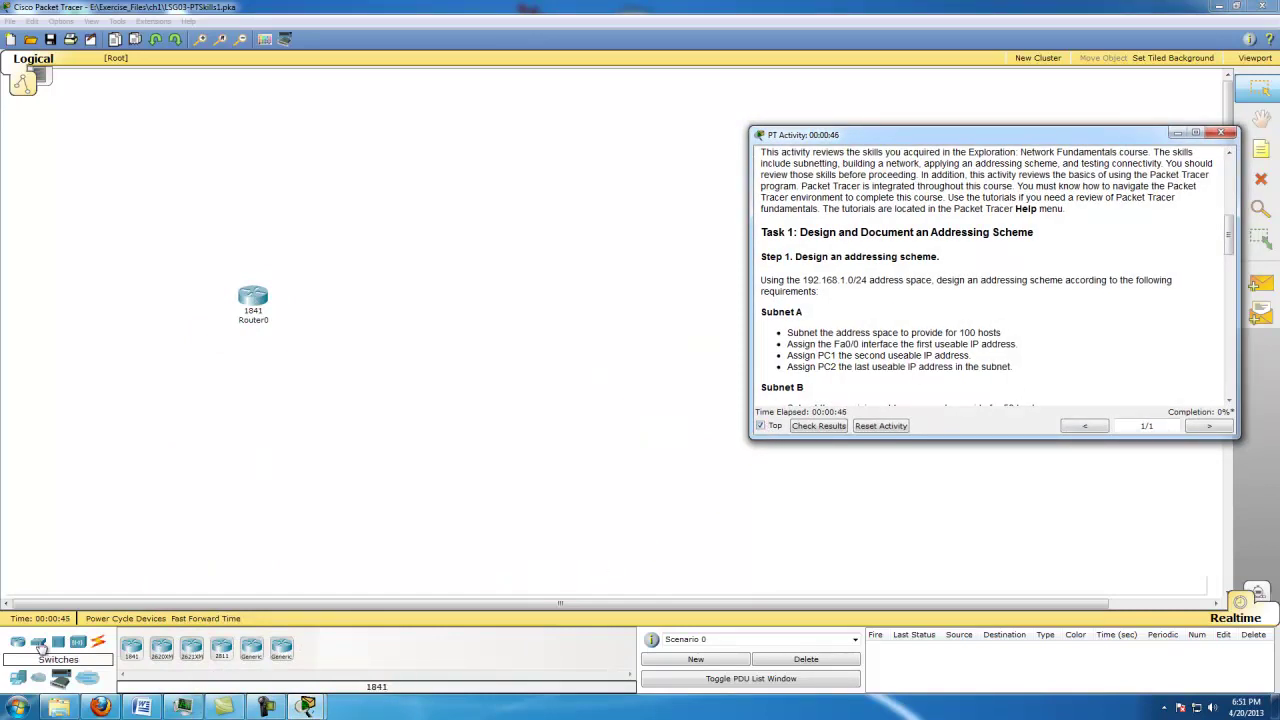
- Add two 2960-24TT switches to the workspace below the router
left_click(42, 645)
left_click(197, 410)
left_click(191, 646)
left_click(276, 450)
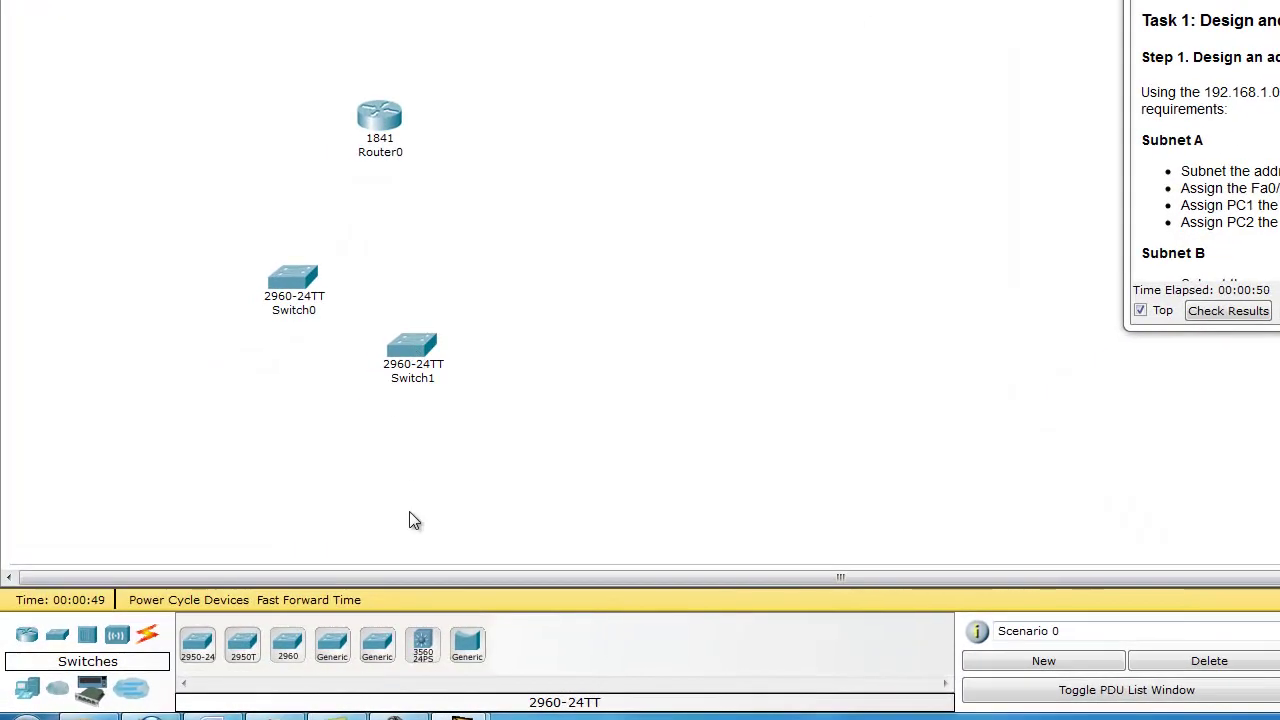
- Add two generic PCs to the left of the switches, one above the other
left_click(30, 688)
left_click(197, 643)
left_click(200, 75)
left_click(195, 645)
left_click(206, 298)
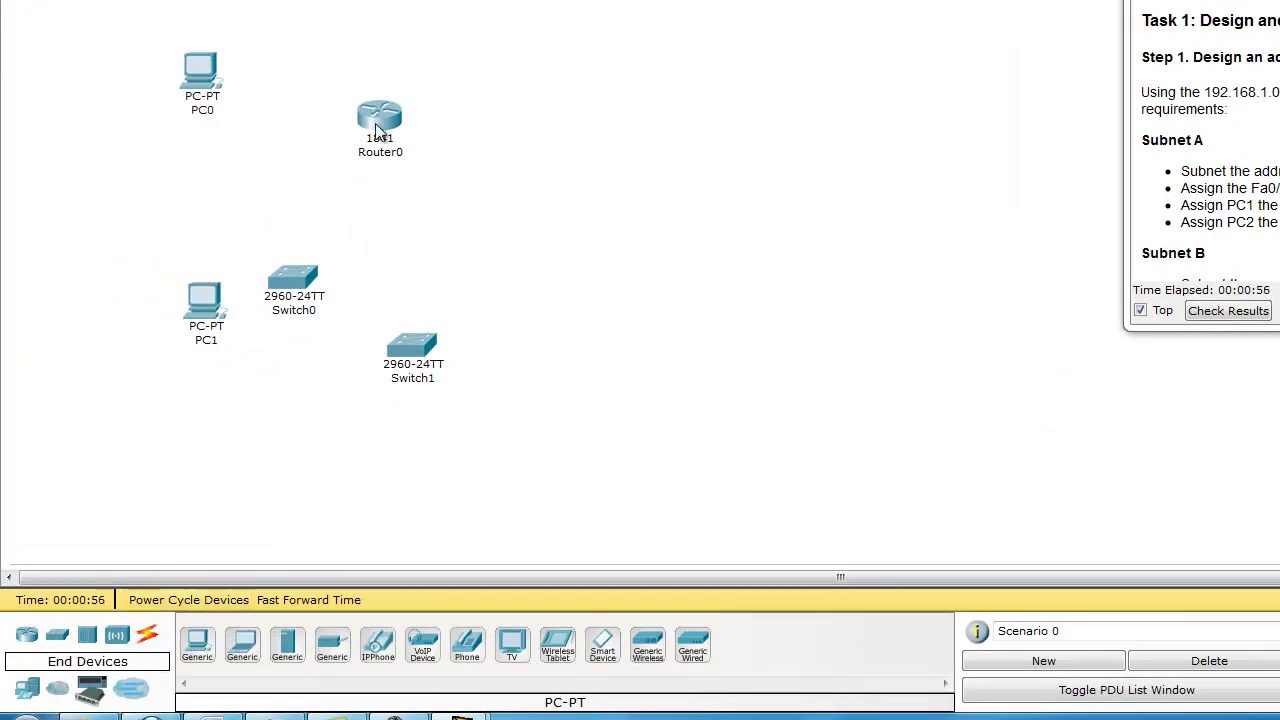
- Arrange the network devices in a row with Switch0 left of the router and Switch1 right of it
left_click_drag(372, 123, 465, 158)
left_click_drag(296, 275, 347, 165)
left_click_drag(413, 344, 634, 160)
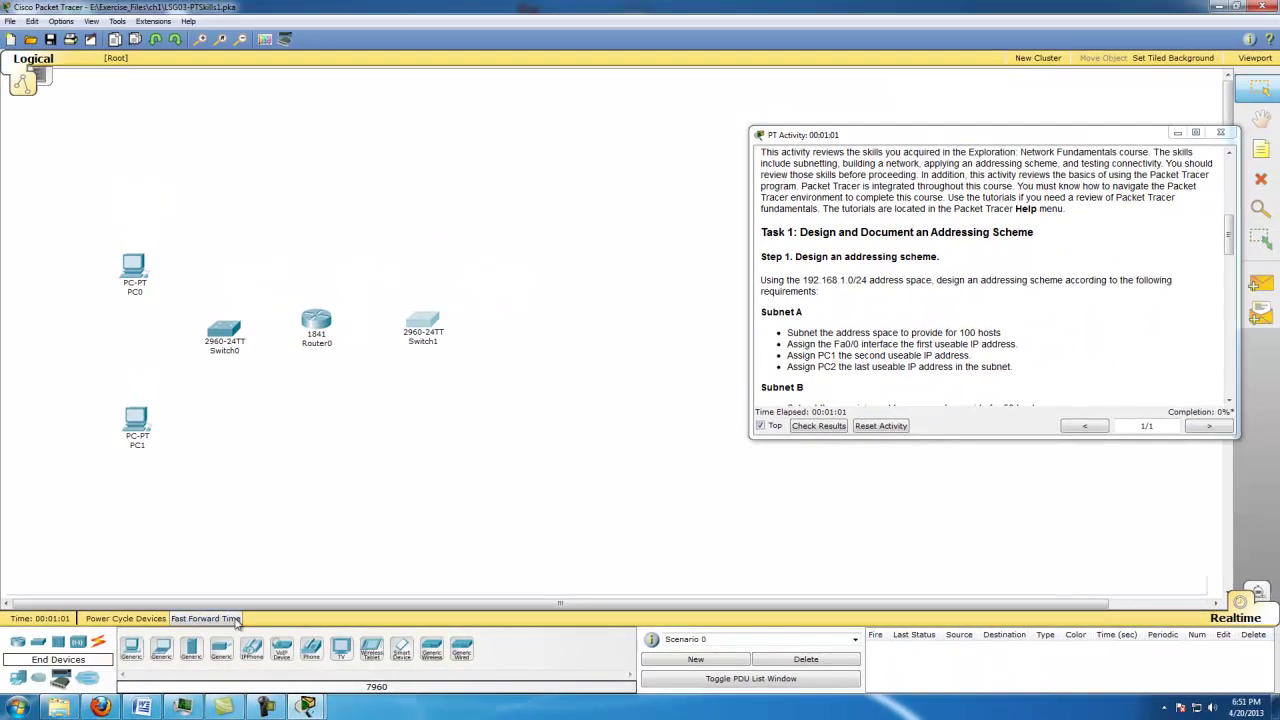
- Add a generic server below and a generic printer above, both to the right of Switch1
left_click(217, 648)
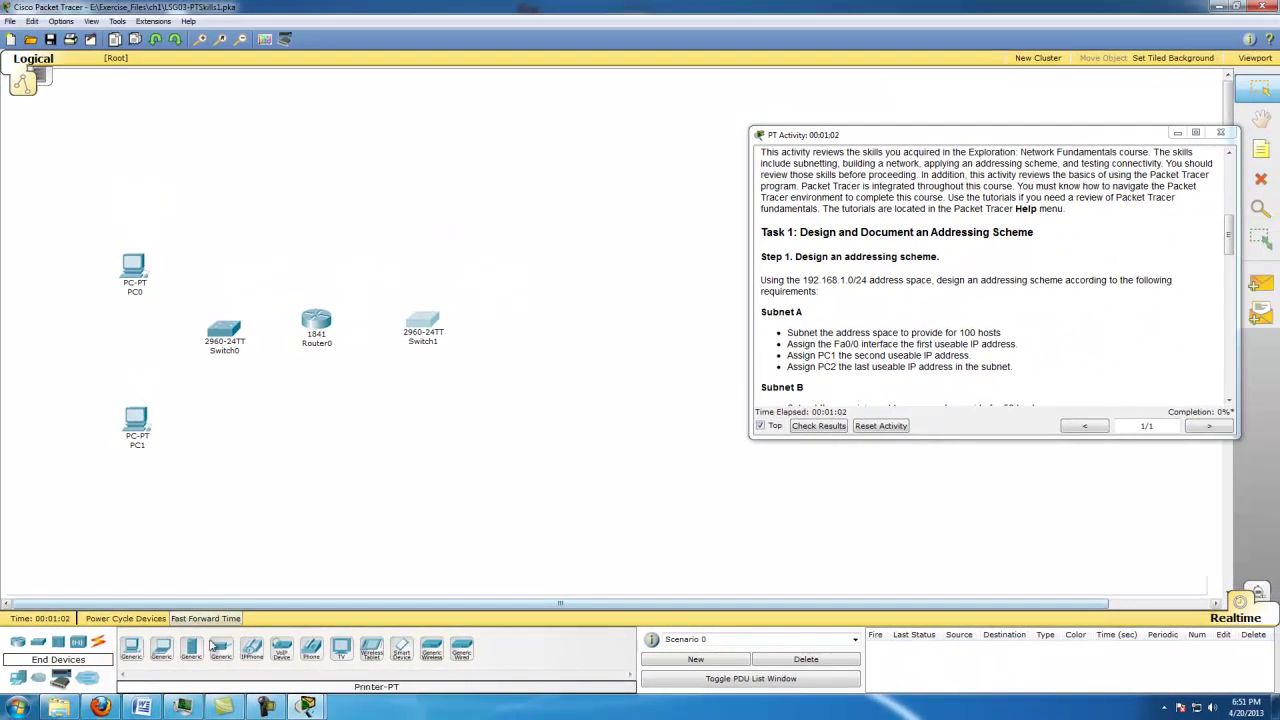
left_click(527, 425)
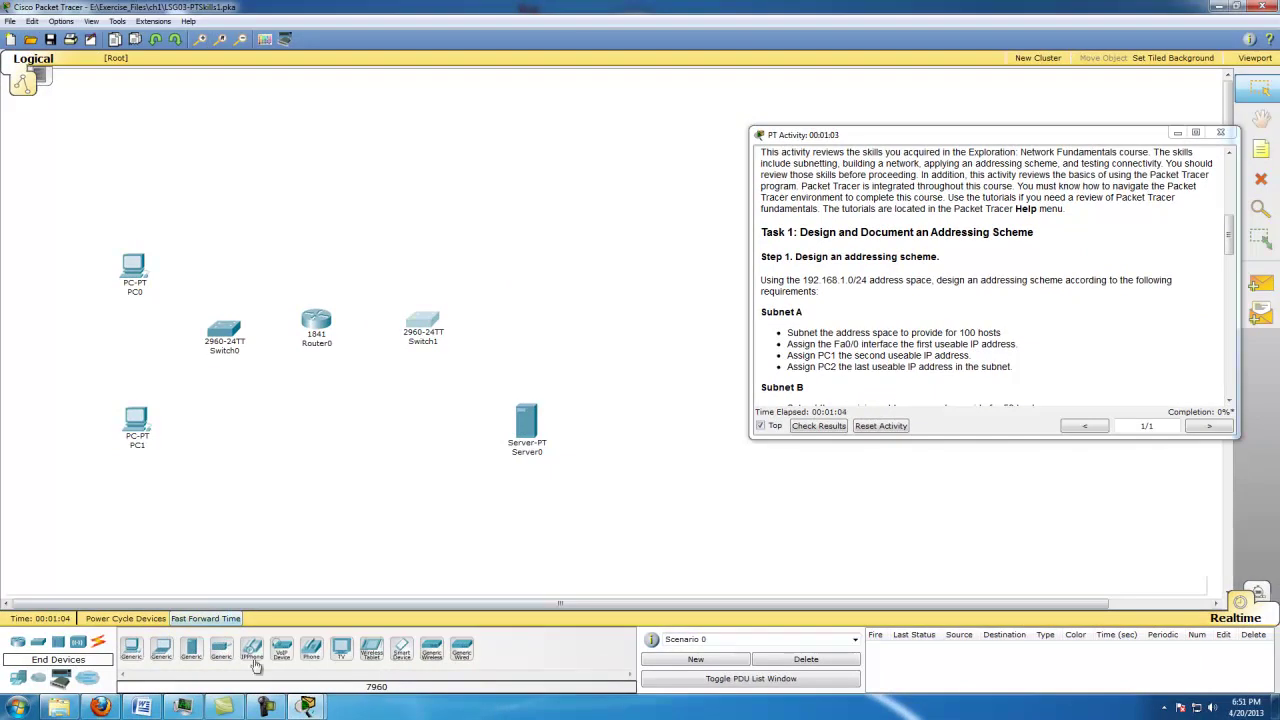
left_click(222, 648)
left_click(550, 250)
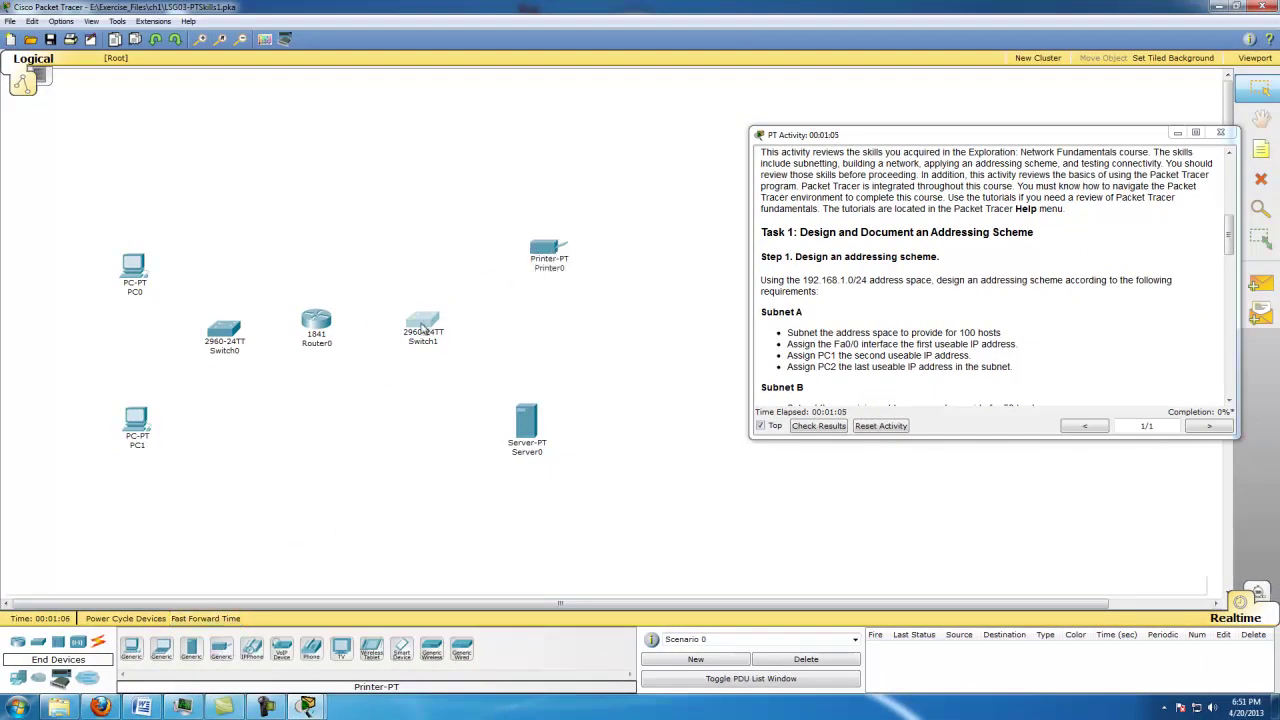
- Adjust the spacing of Switch0, the router and Switch1, and move PC0 slightly higher
left_click_drag(229, 327, 221, 322)
left_click_drag(143, 278, 145, 253)
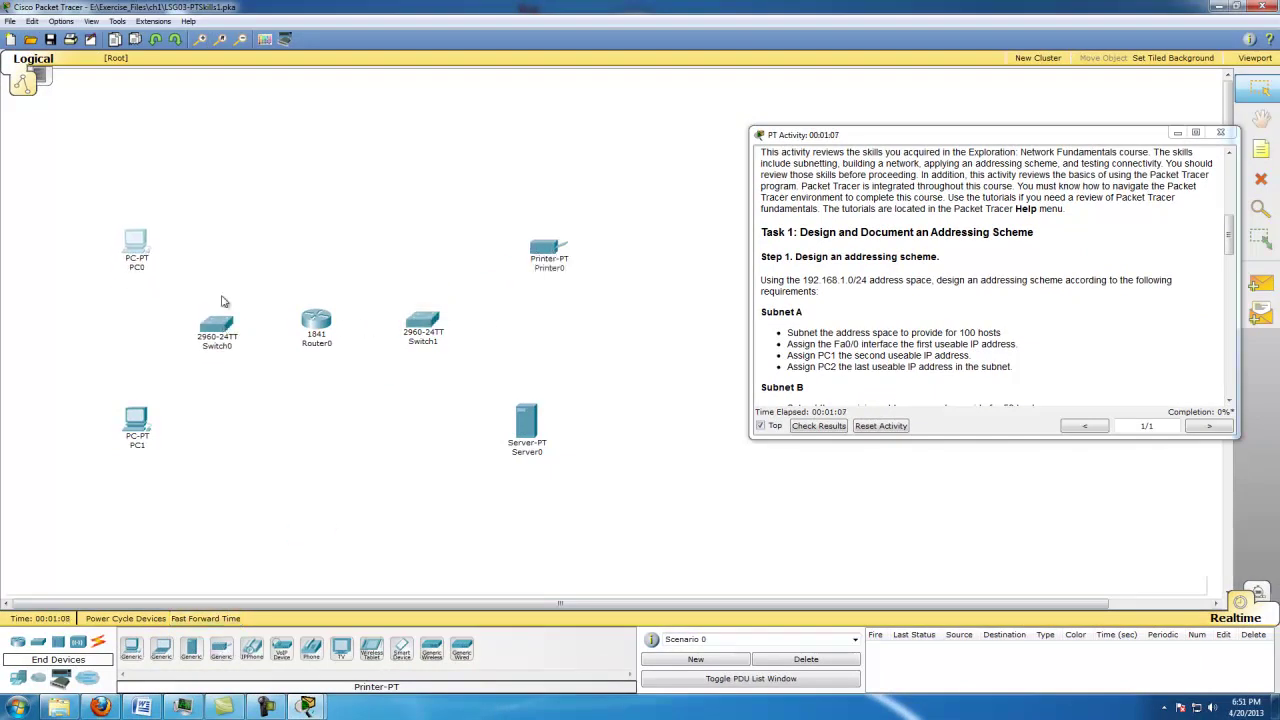
left_click_drag(316, 325, 324, 325)
mouse_move(422, 325)
left_mouse_down()
mouse_move(447, 330)
mouse_move(434, 330)
left_mouse_up()
- Read the Task 2 instructions on the required equipment, device names and port connections
left_click(768, 337)
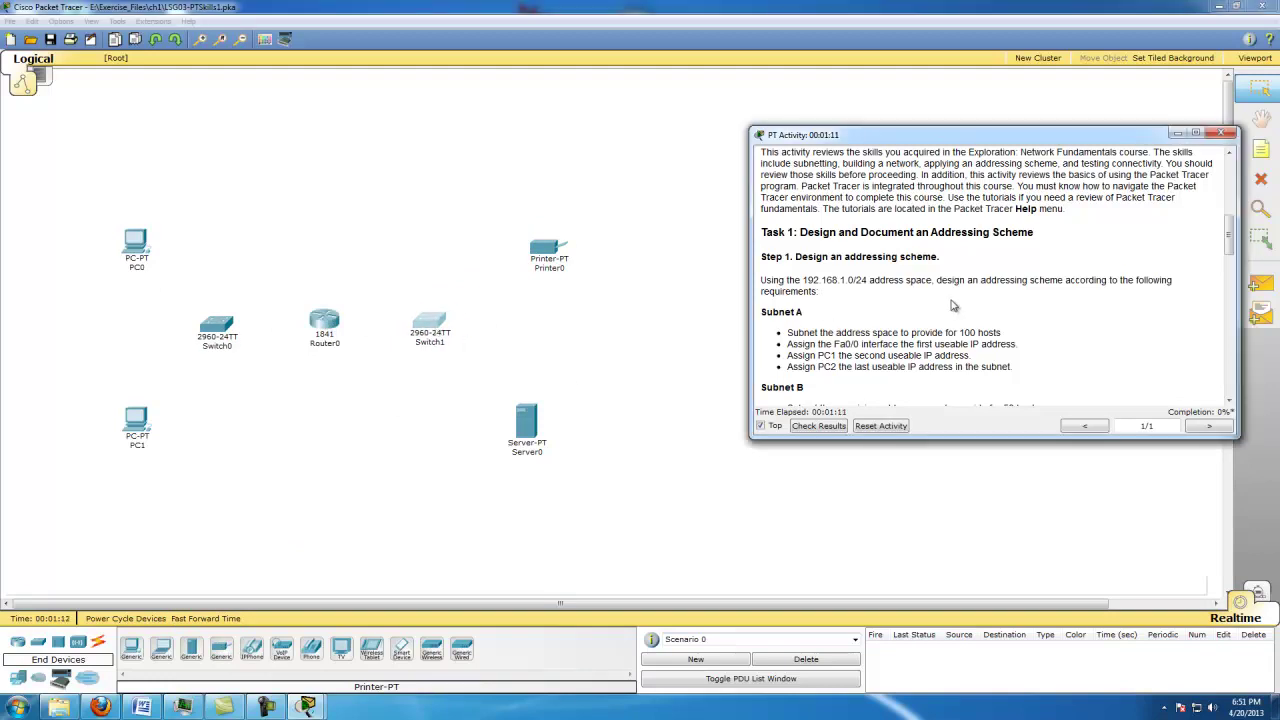
scroll(920, 340, "down", 6)
scroll(920, 337, "down", 5)
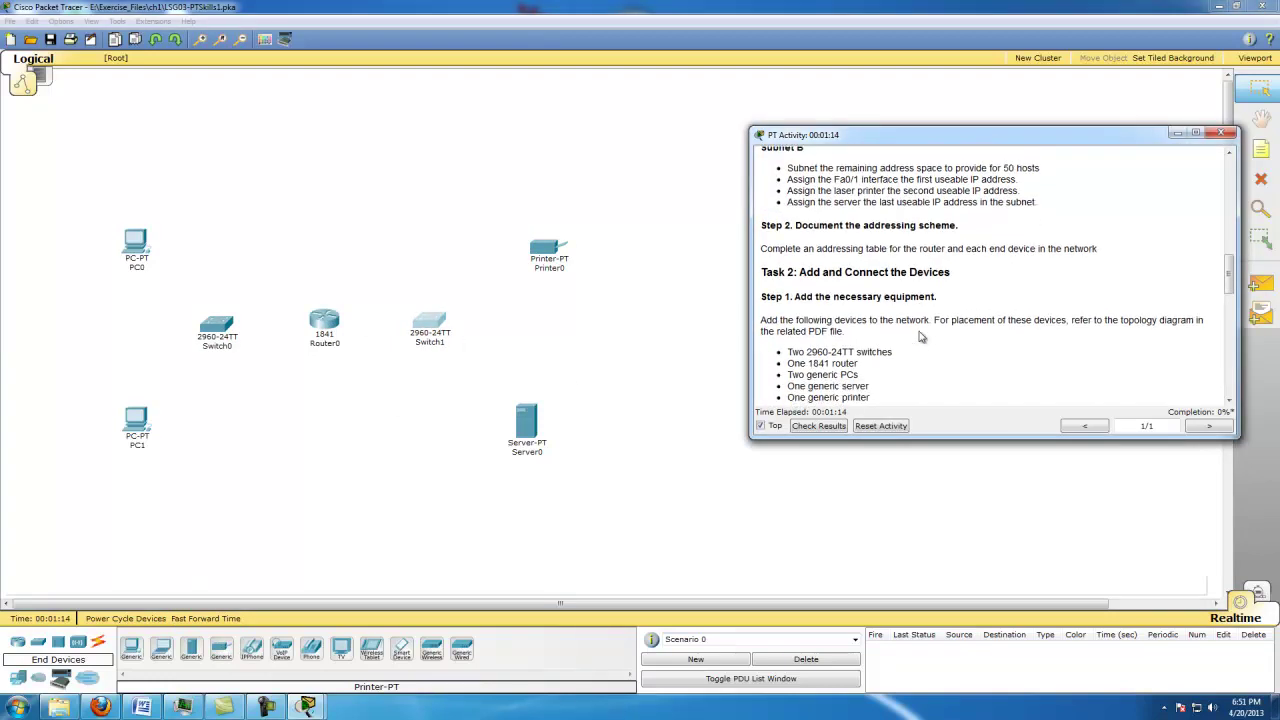
scroll(894, 323, "down", 1)
scroll(894, 309, "up", 3)
scroll(894, 320, "down", 3)
left_click_drag(800, 332, 870, 360)
left_click(872, 366)
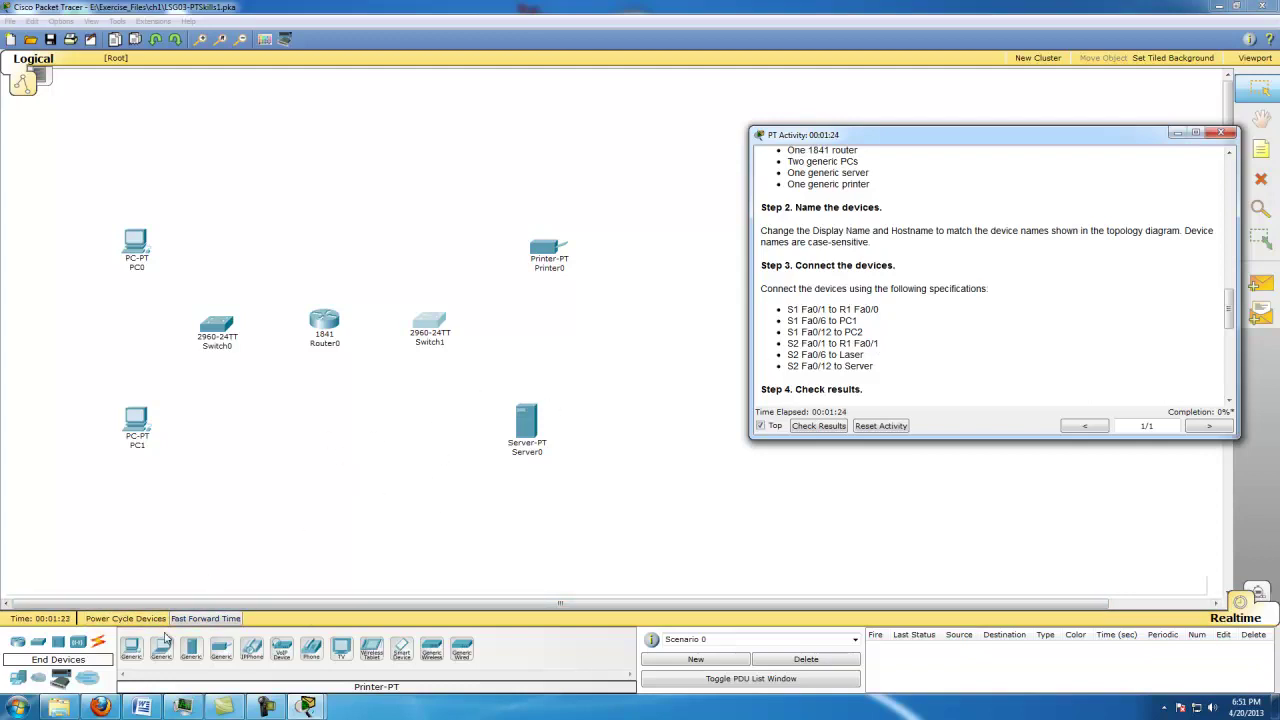
- Connect Switch0 FastEthernet0/1 to the router's FastEthernet0/0 with a copper straight-through cable
left_click(98, 644)
left_click(191, 648)
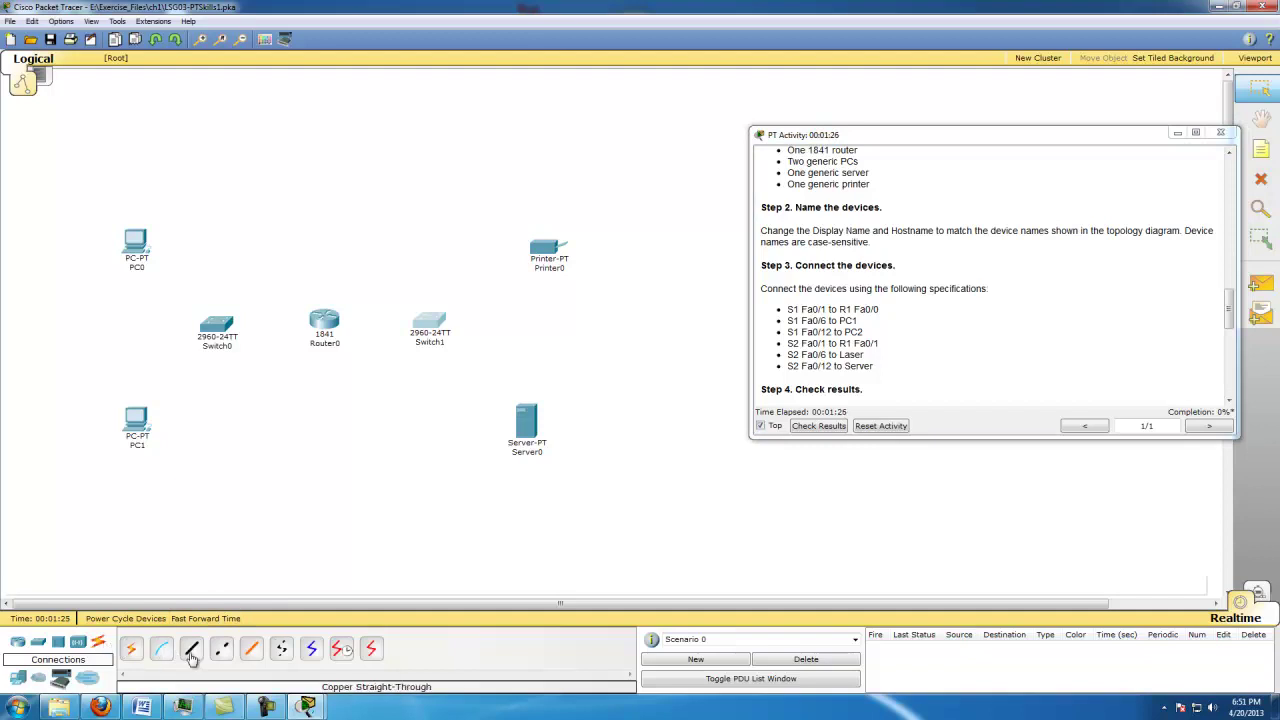
left_click(224, 330)
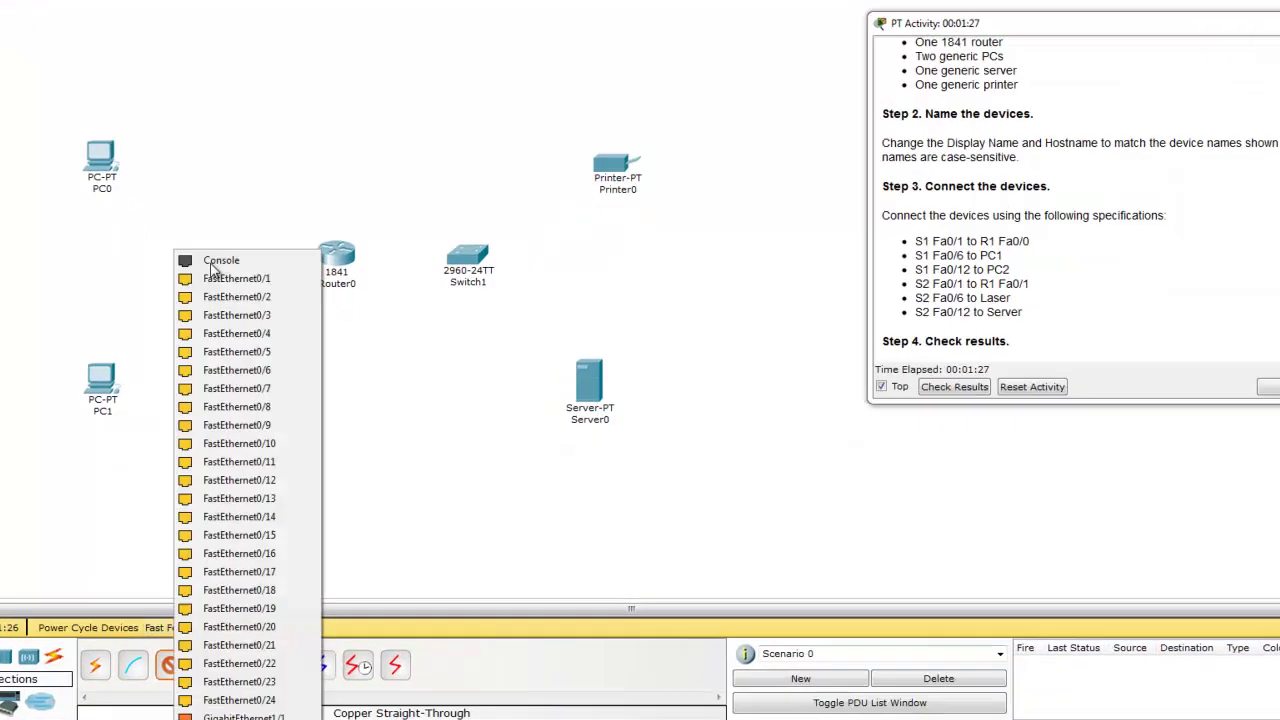
left_click(236, 278)
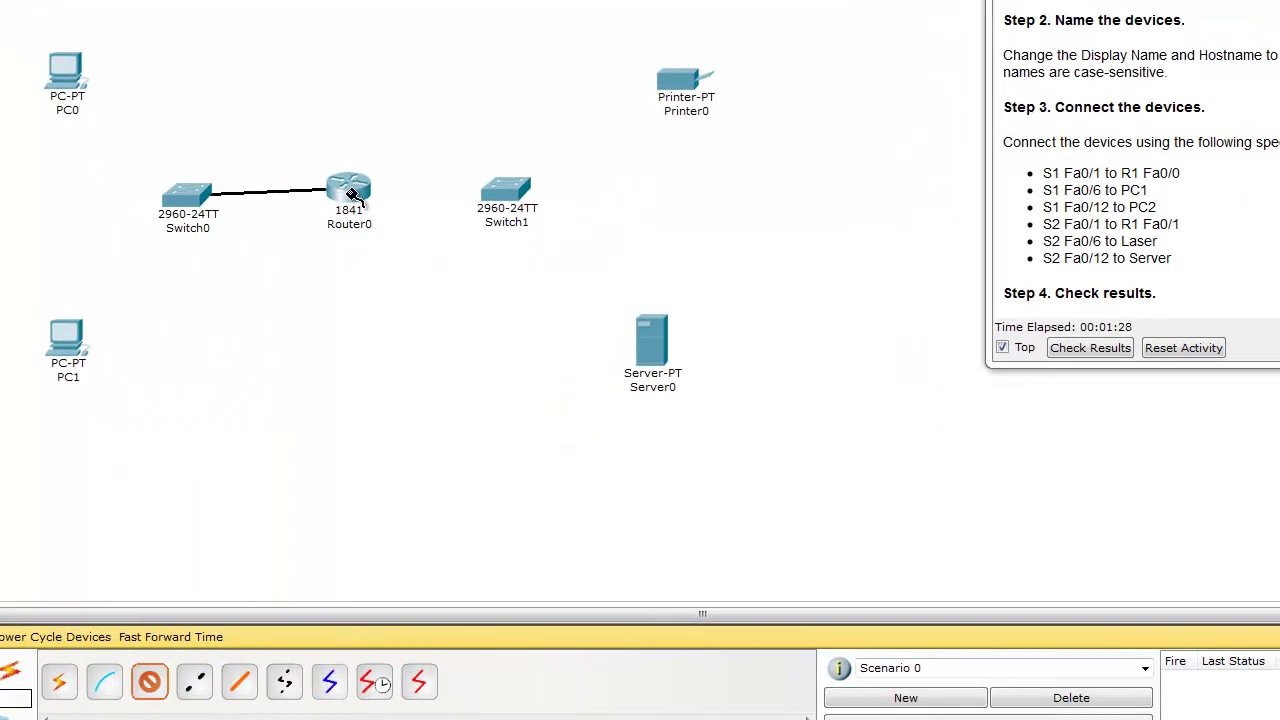
left_click(360, 193)
left_click(355, 230)
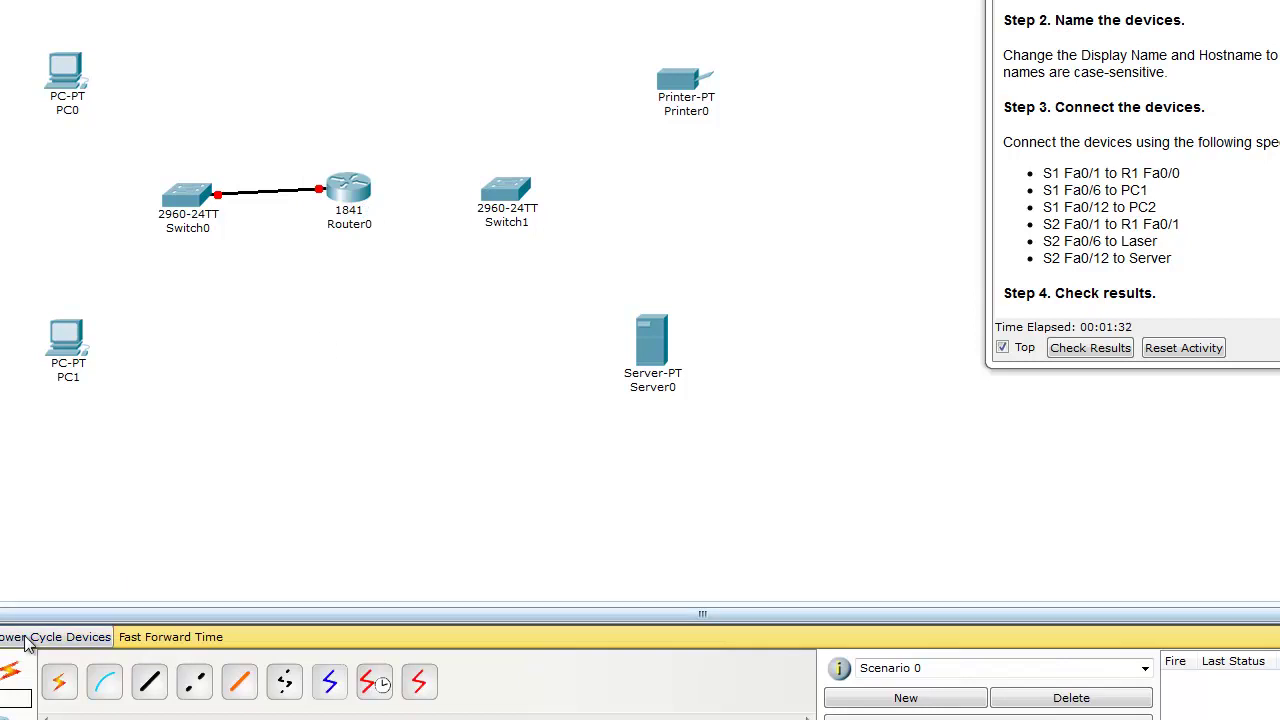
- Connect Switch0 FastEthernet0/6 to the upper PC with a copper straight-through cable
left_click(149, 681)
left_click(182, 210)
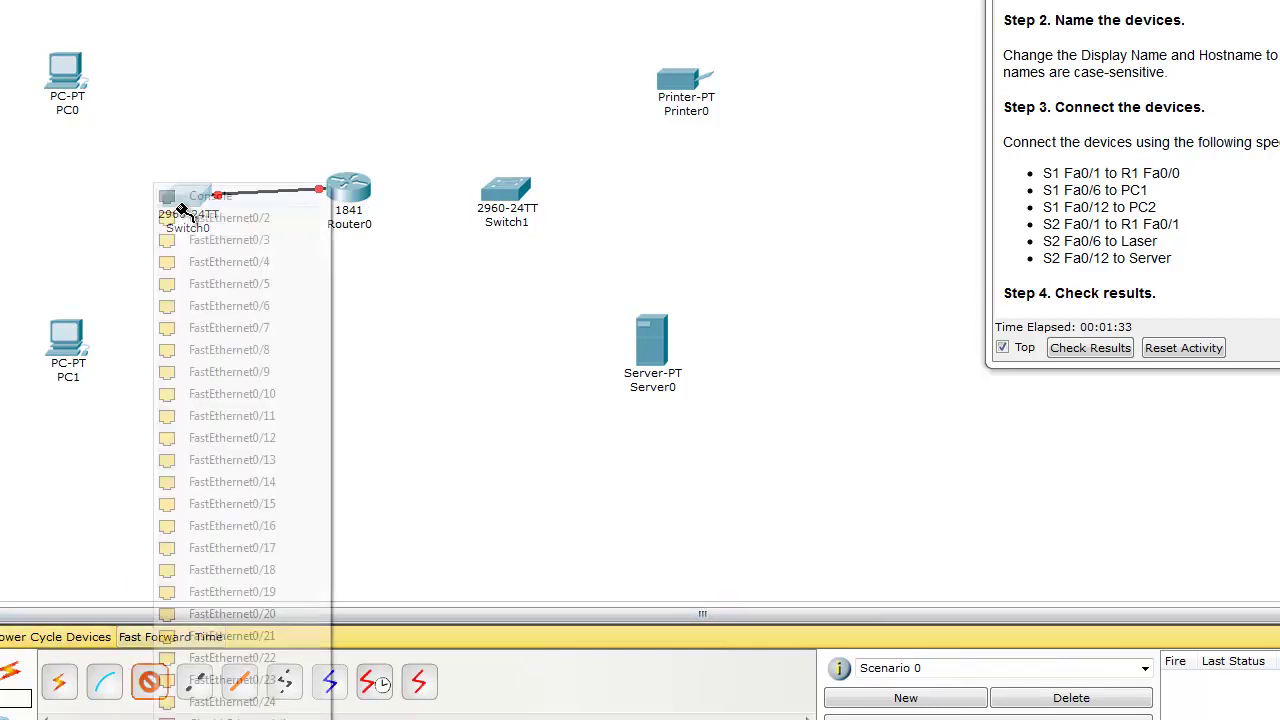
left_click(240, 308)
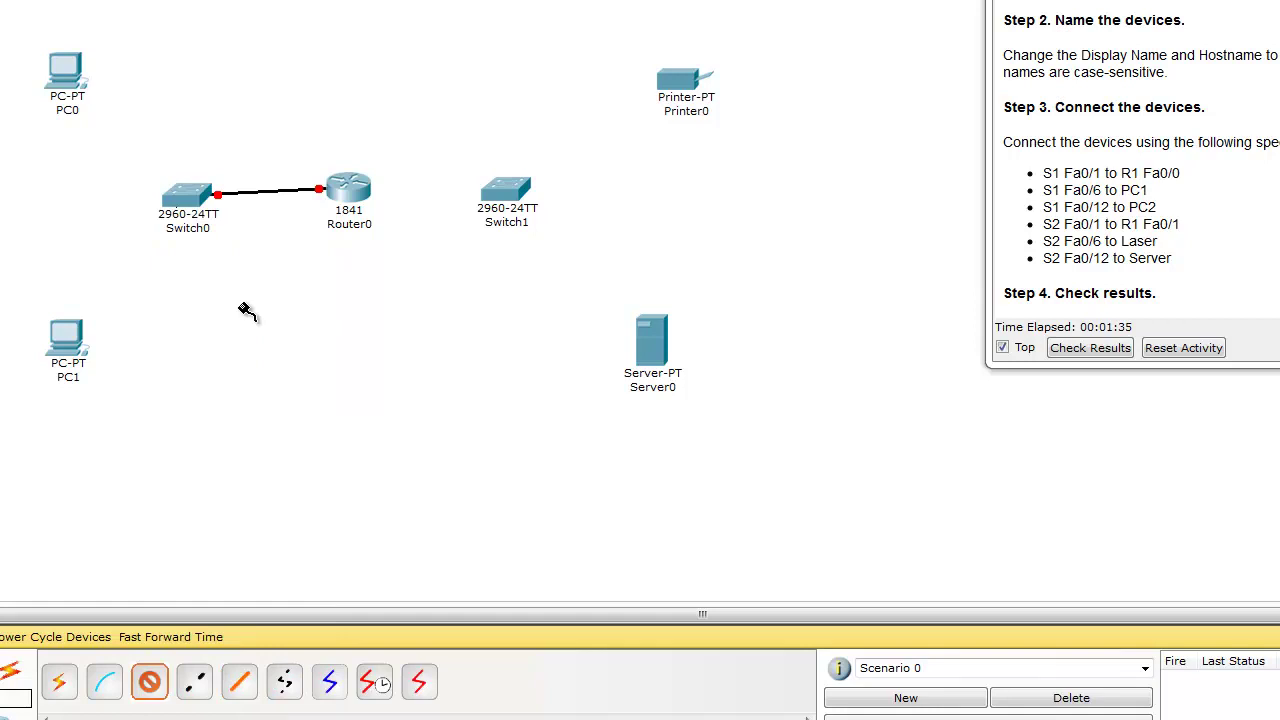
left_click(70, 68)
left_click(97, 88)
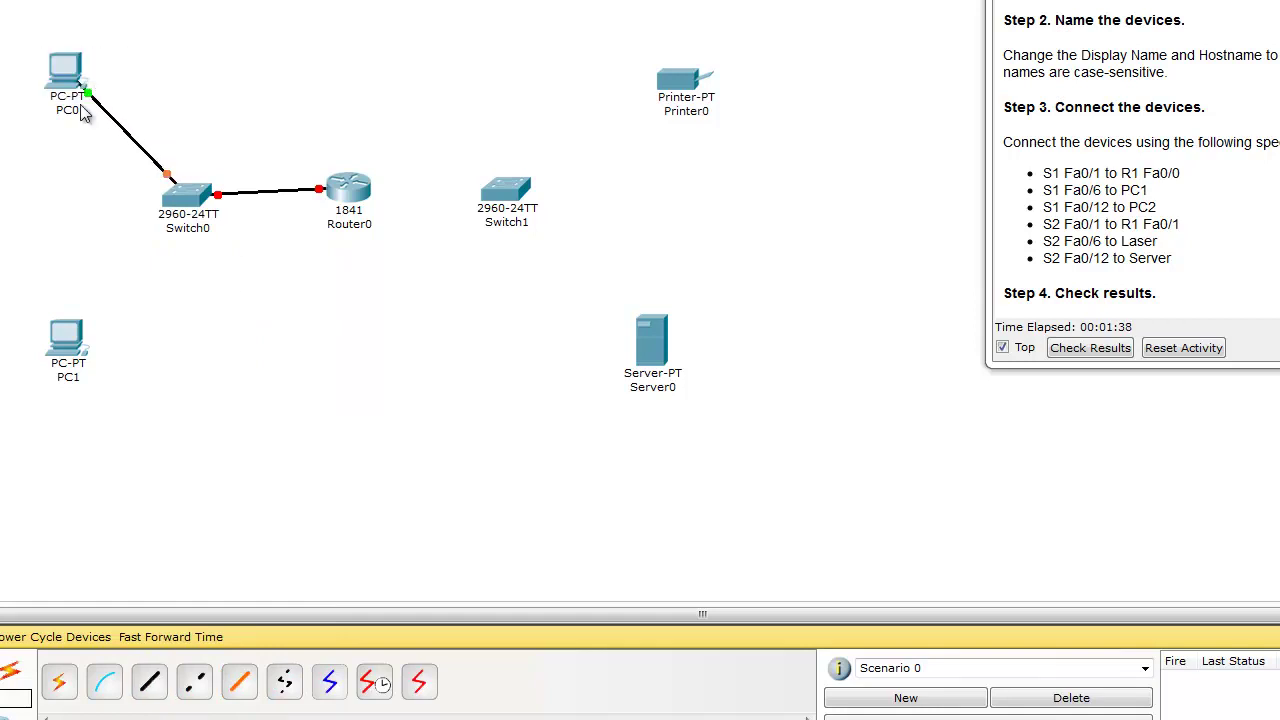
- Rename the upper PC as PC1 and the lower PC as PC2
left_click(80, 110)
key("BackSpace")
left_click(84, 379)
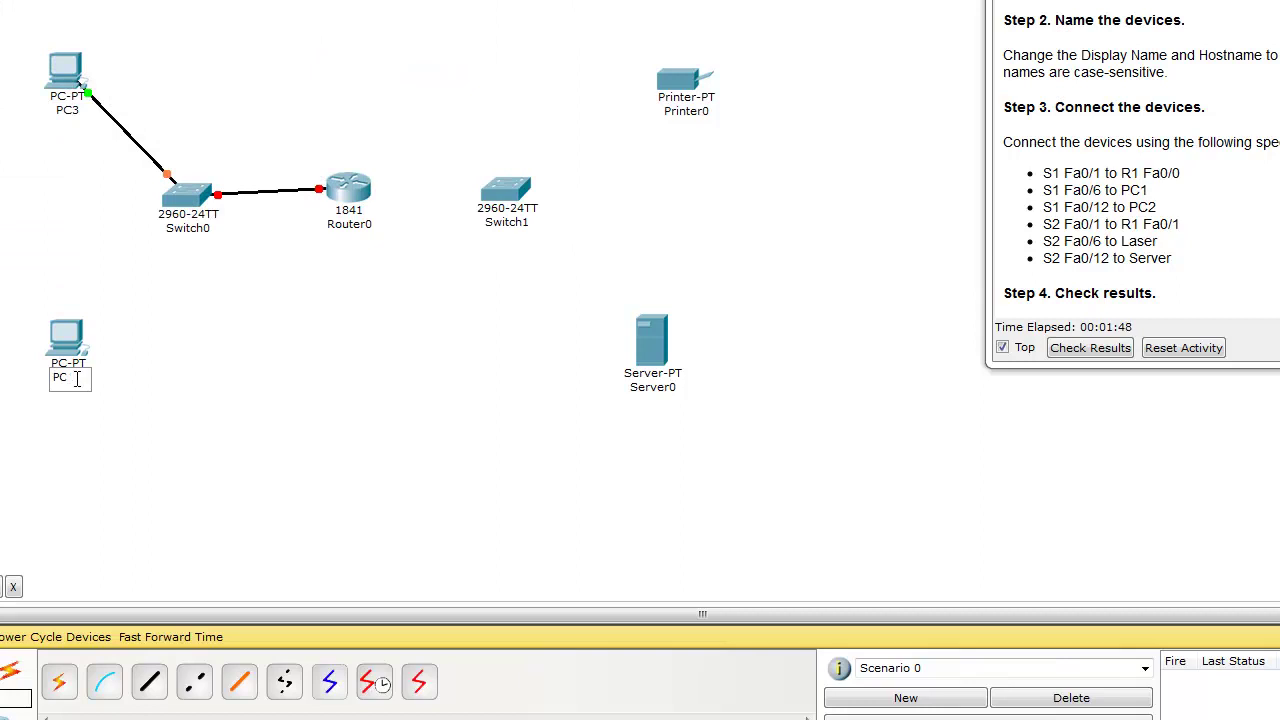
type("2")
left_click(76, 110)
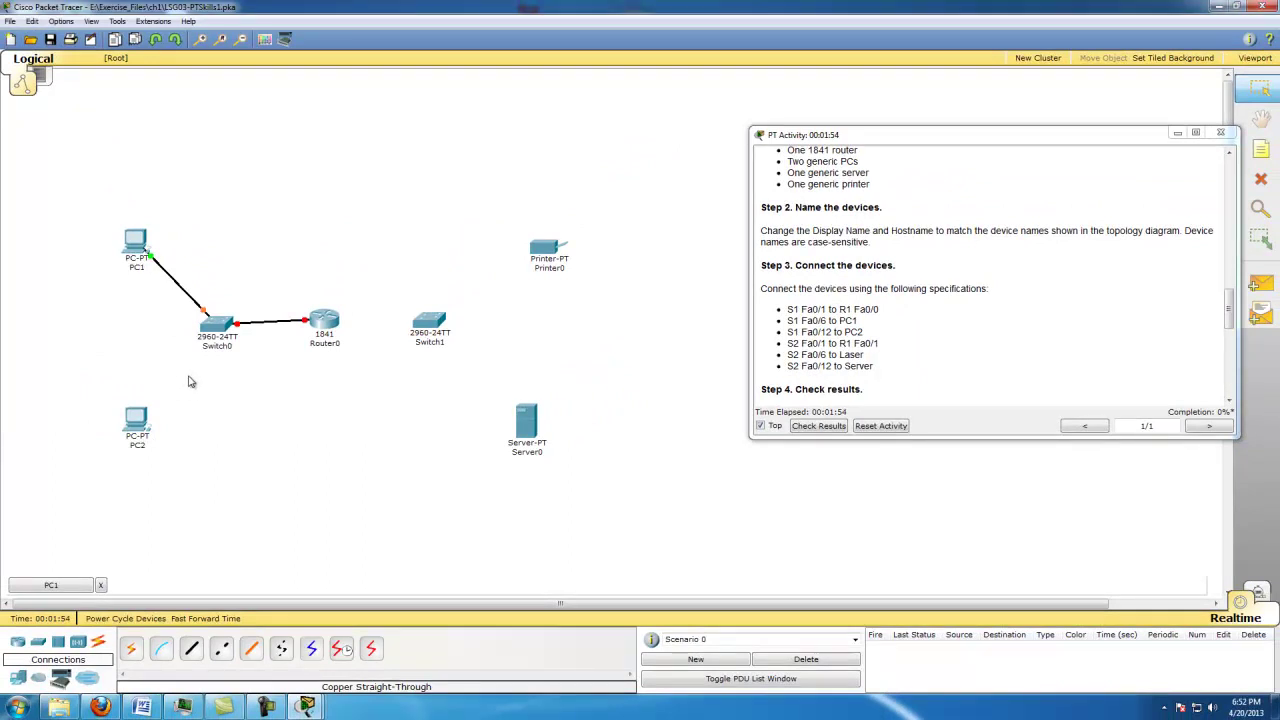
- Connect Switch0 FastEthernet0/12 to PC2 with a copper straight-through cable and shift PC2 slightly up and left
left_click(191, 648)
left_click(220, 330)
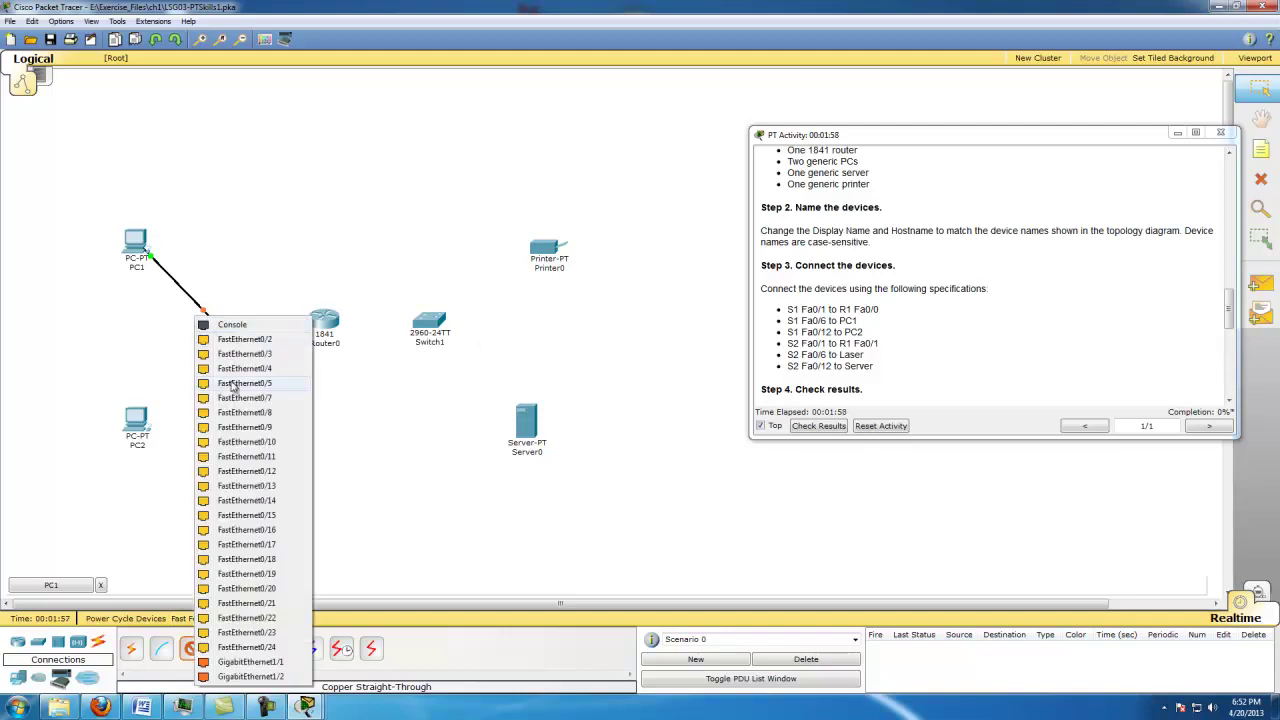
left_click(246, 470)
left_click(133, 412)
left_click(161, 434)
left_click_drag(148, 420, 141, 406)
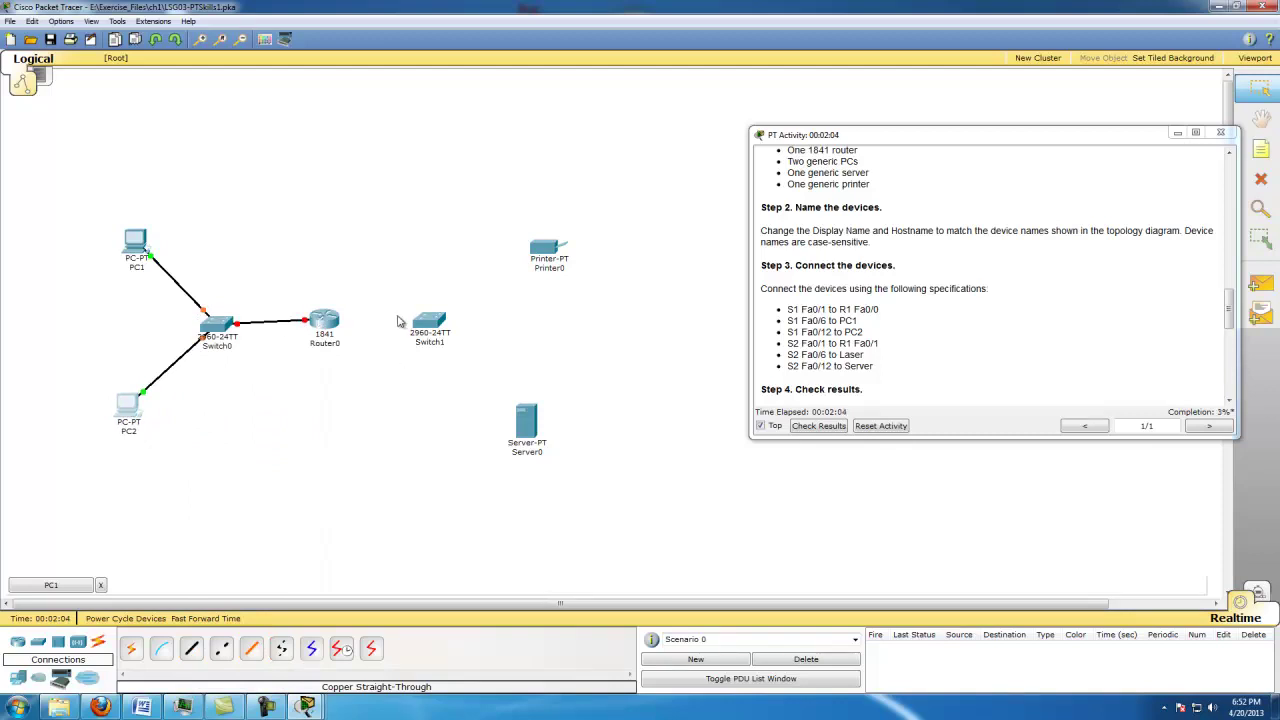
- Connect the router's FastEthernet0/1 to Switch1 FastEthernet0/1 with a copper straight-through cable
left_click(191, 648)
left_click(338, 322)
left_click(352, 331)
left_click(423, 323)
left_click(433, 336)
- Connect Switch1 FastEthernet0/6 to the printer with a copper straight-through cable
left_click(191, 649)
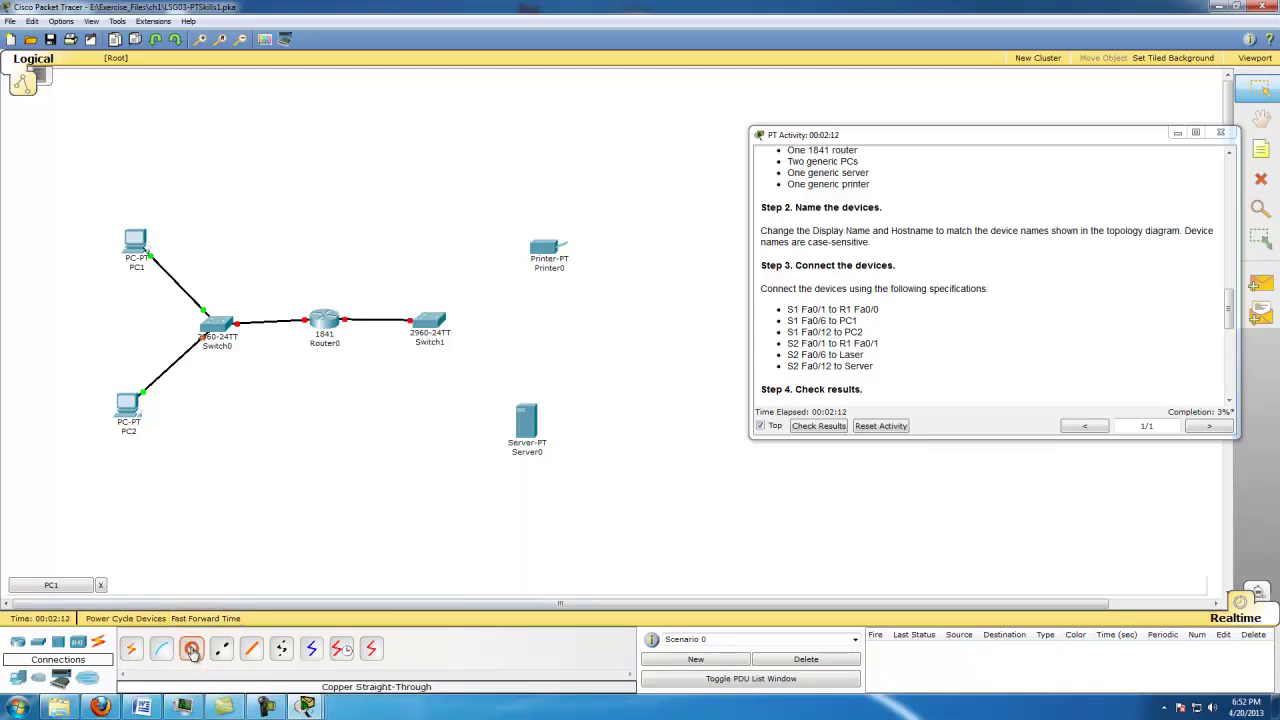
left_click(428, 330)
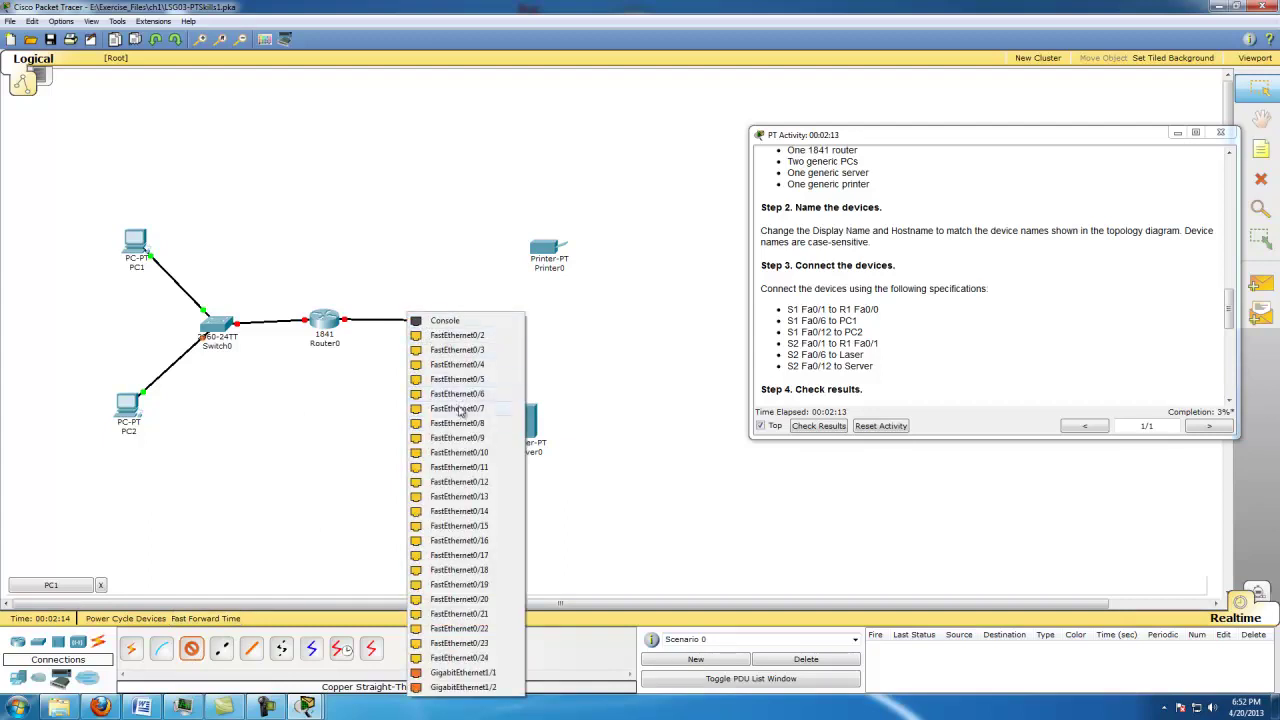
left_click(459, 416)
left_click(548, 254)
left_click(557, 256)
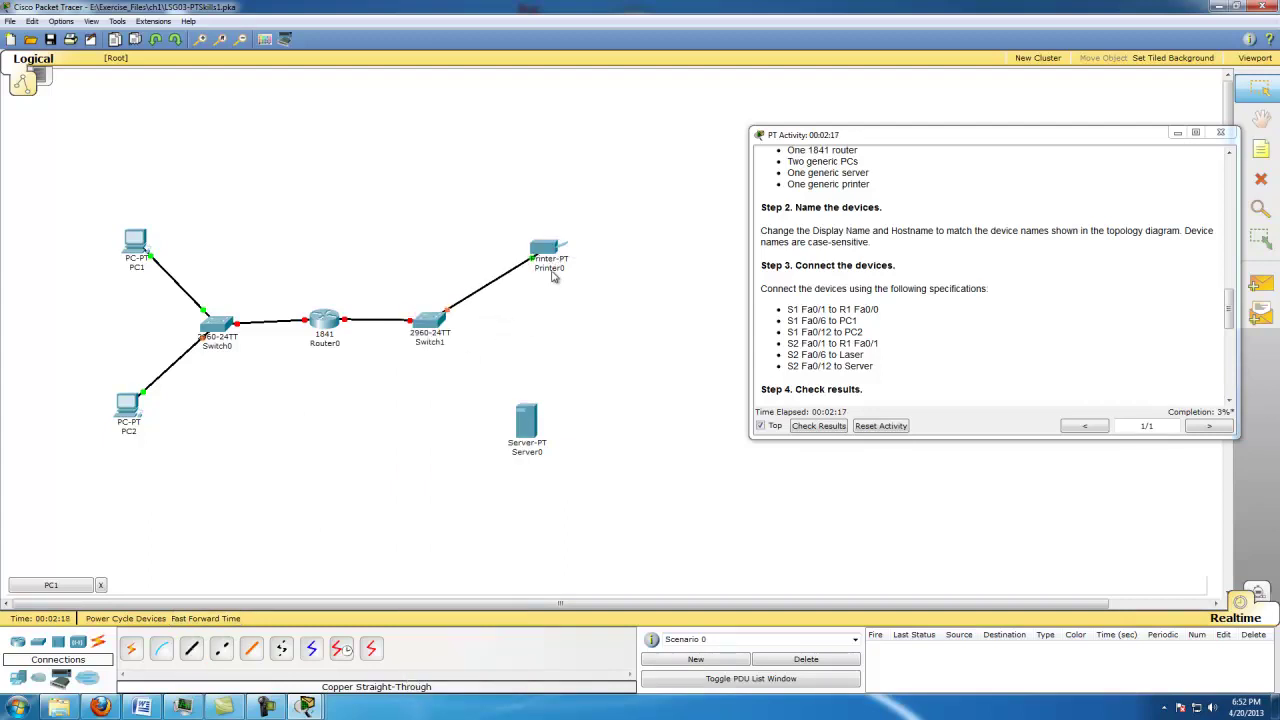
- Connect Switch1 FastEthernet0/12 to the server with a copper straight-through cable
left_click(193, 650)
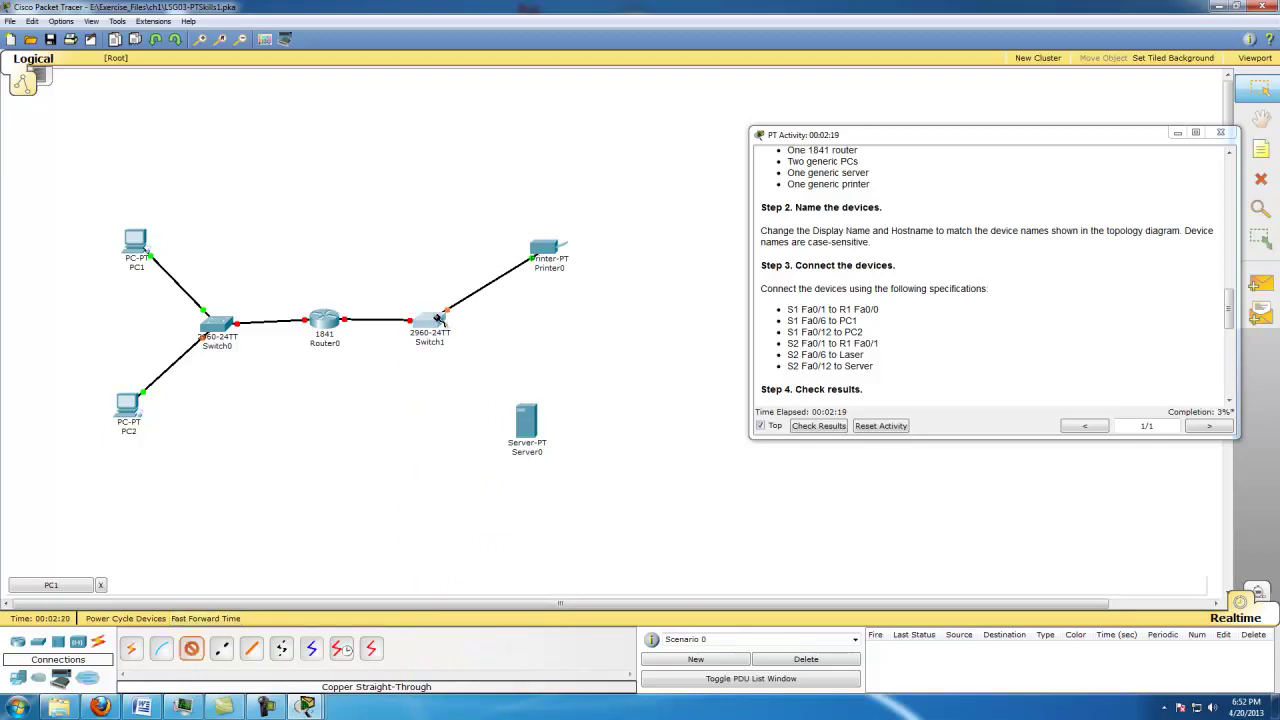
left_click(438, 318)
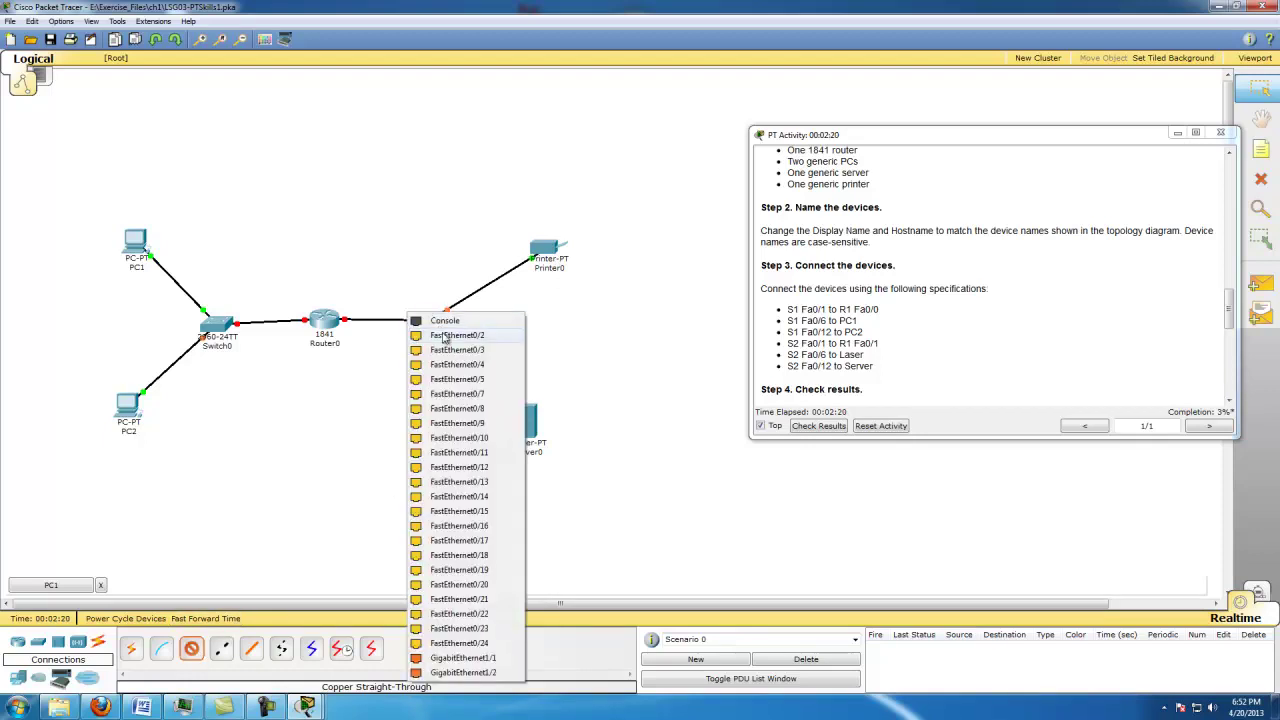
left_click(462, 467)
left_click(518, 434)
left_click(545, 414)
- Rename the server as Server and the printer as Laser
left_click(541, 455)
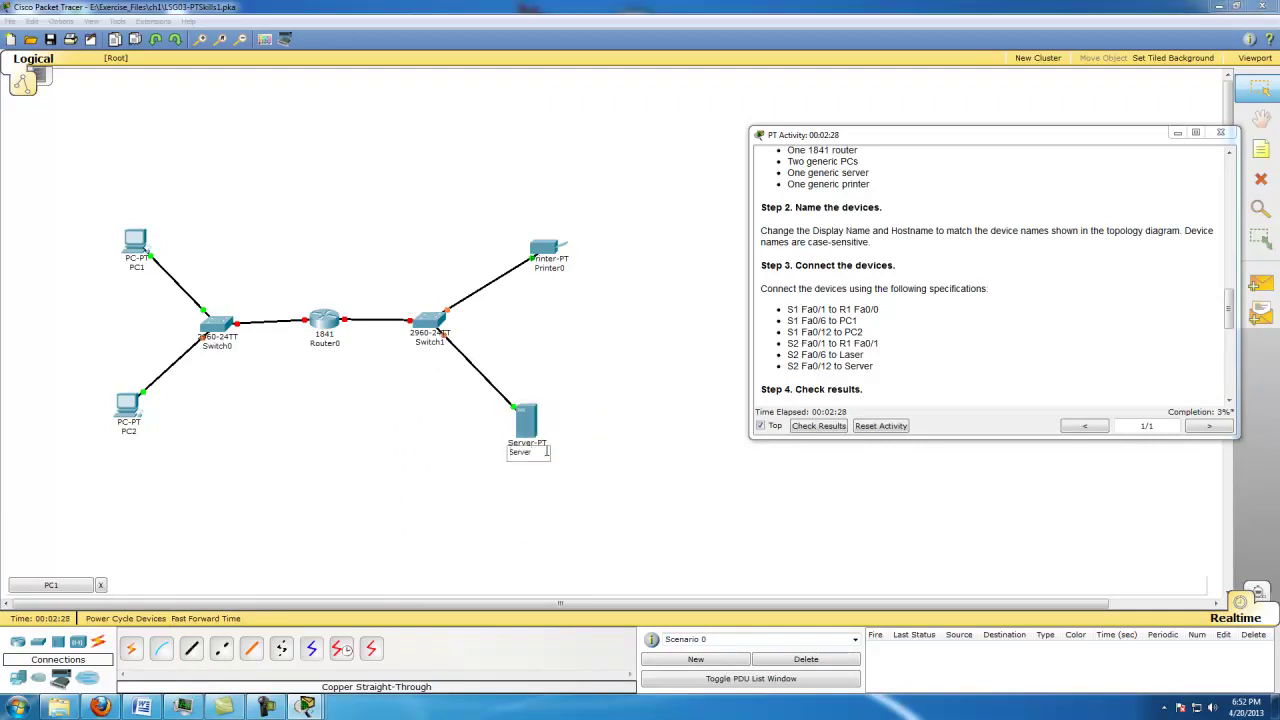
left_click(560, 268)
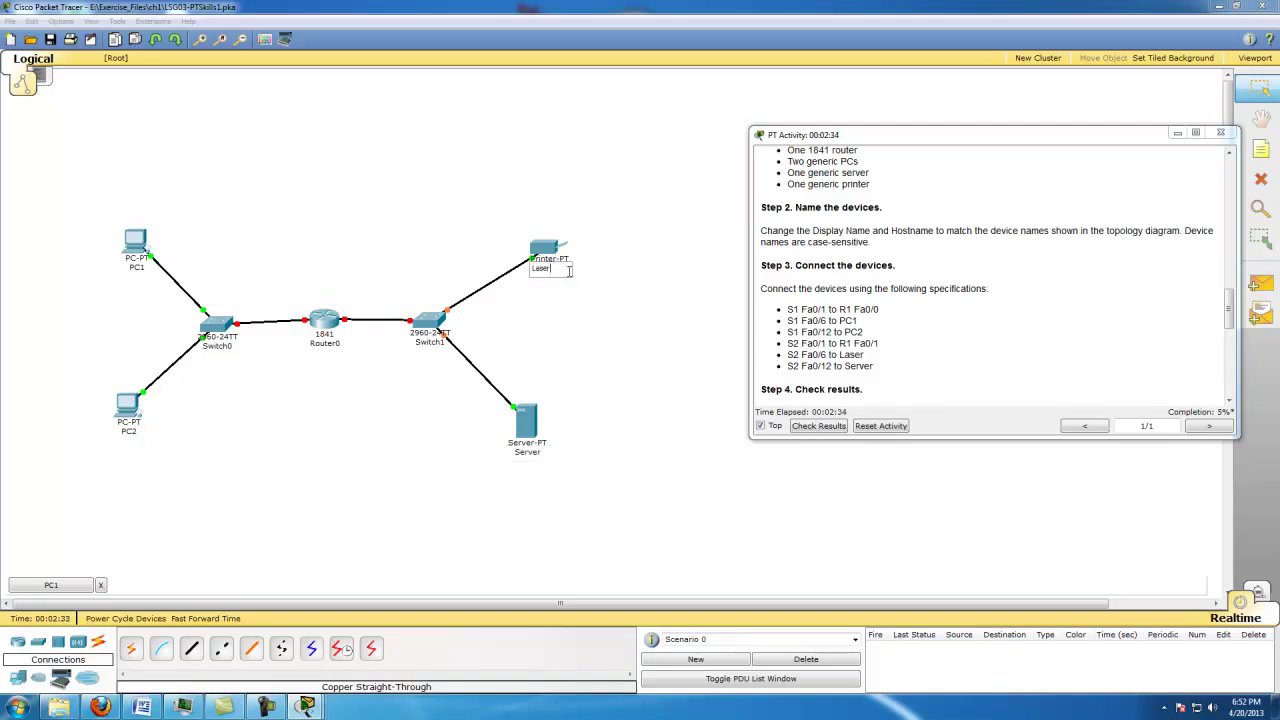
- Rename the switch beside the printer and server as S1 and the 1841 router as R1
left_click(430, 342)
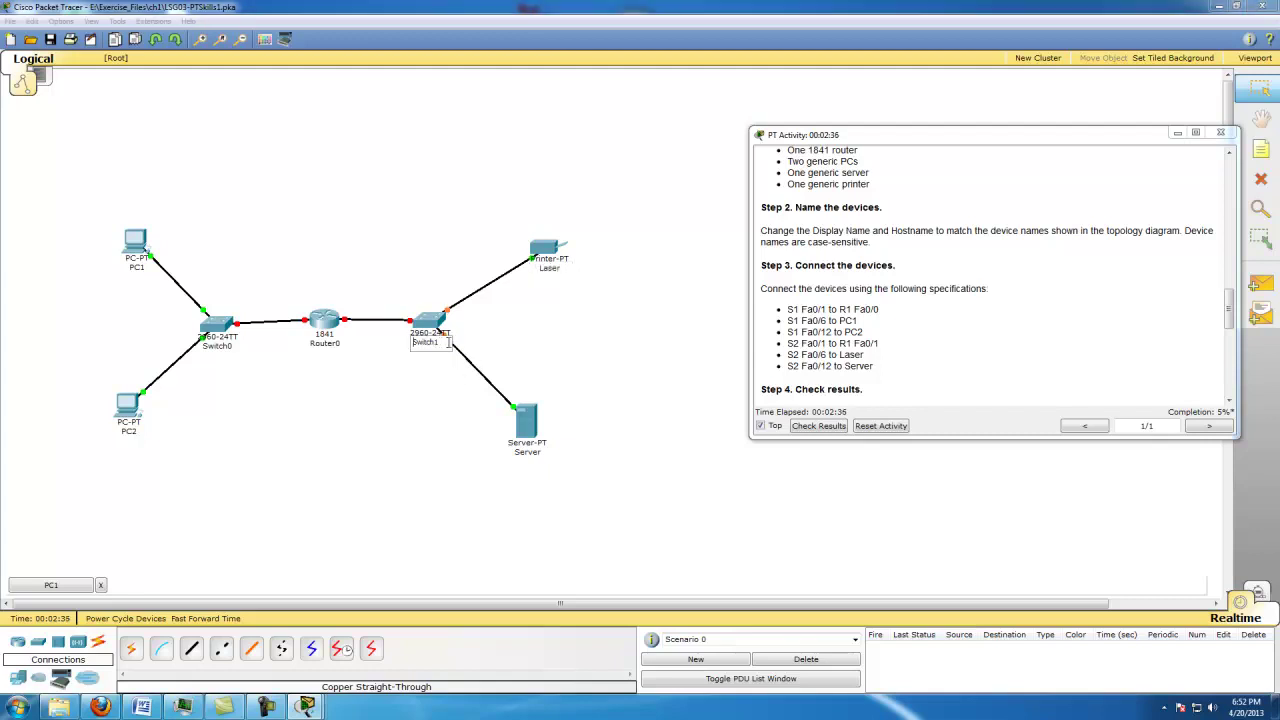
type("S1")
left_click(328, 345)
type("R1")
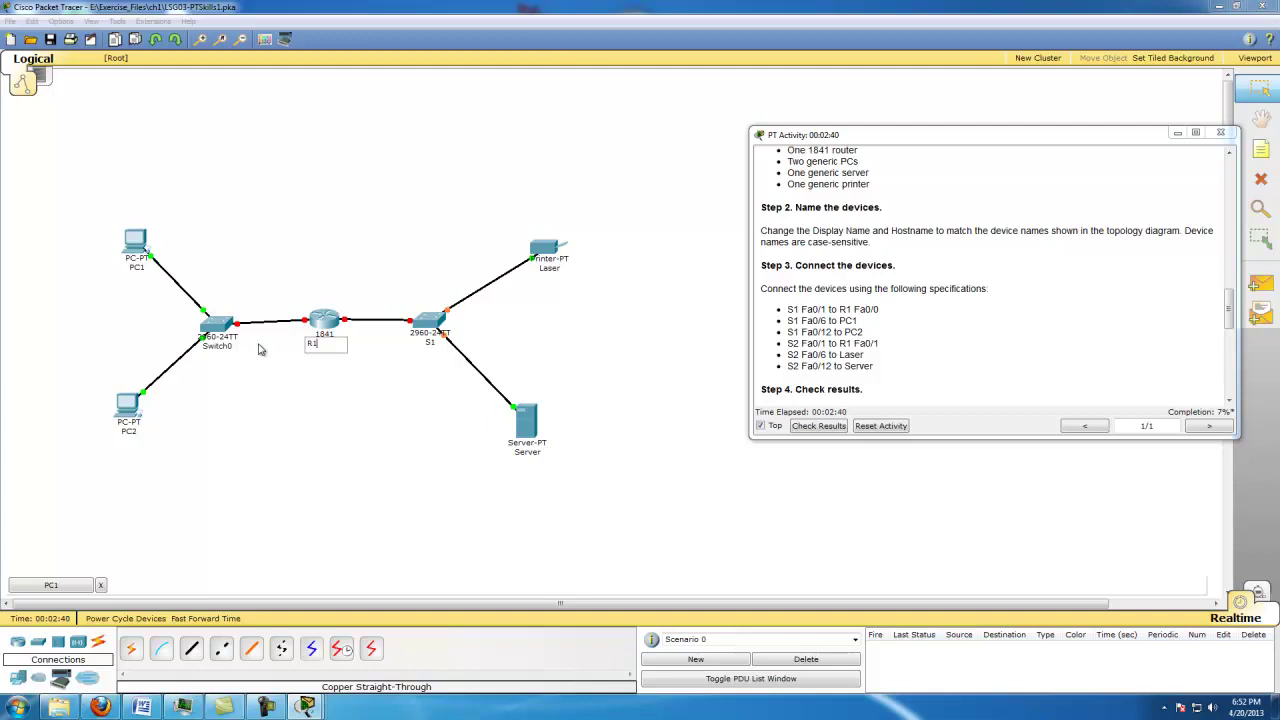
- Rename the switch connected to the PCs as S1 and the switch connected to the printer and server as S2
left_click(217, 346)
type("S")
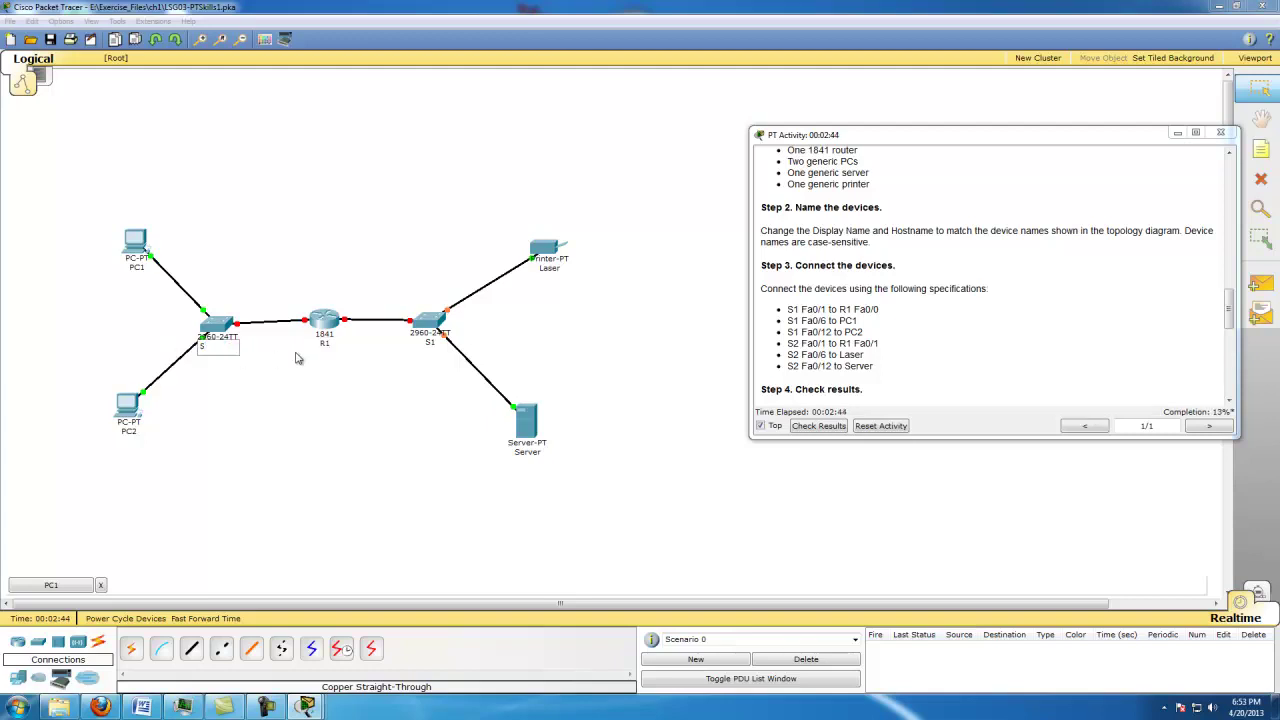
left_click(425, 350)
left_click(512, 90)
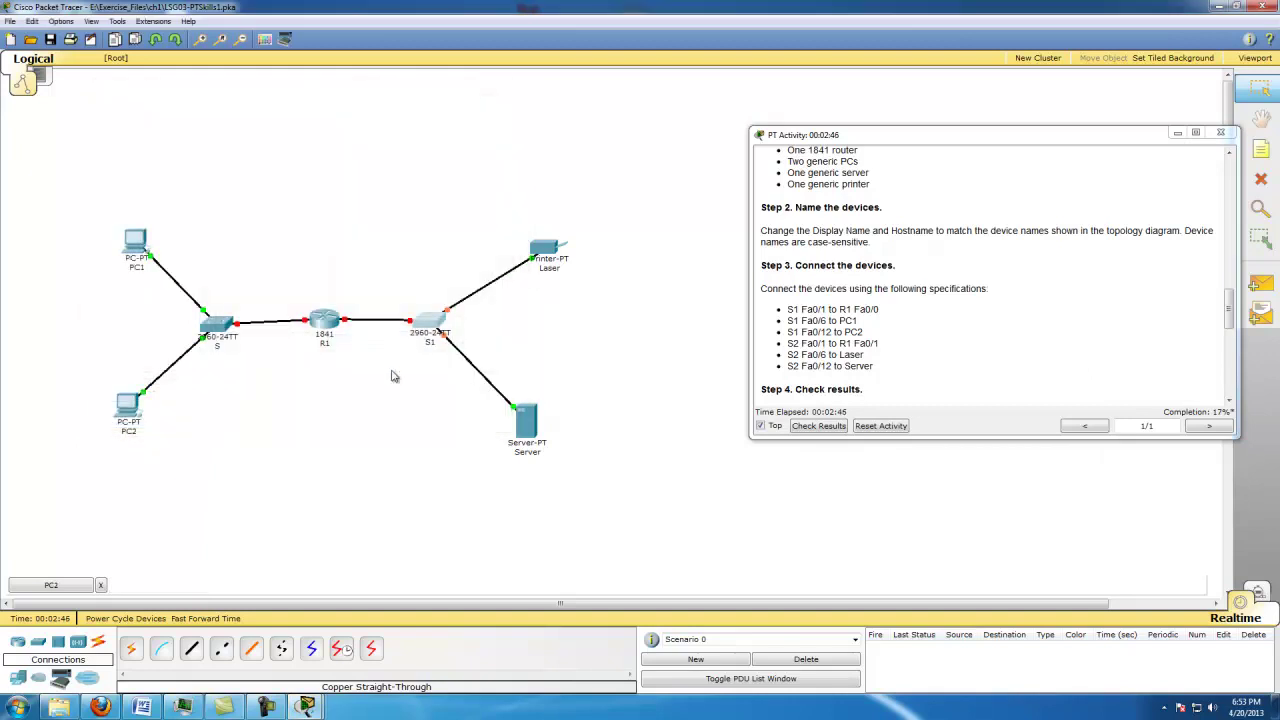
left_click(430, 342)
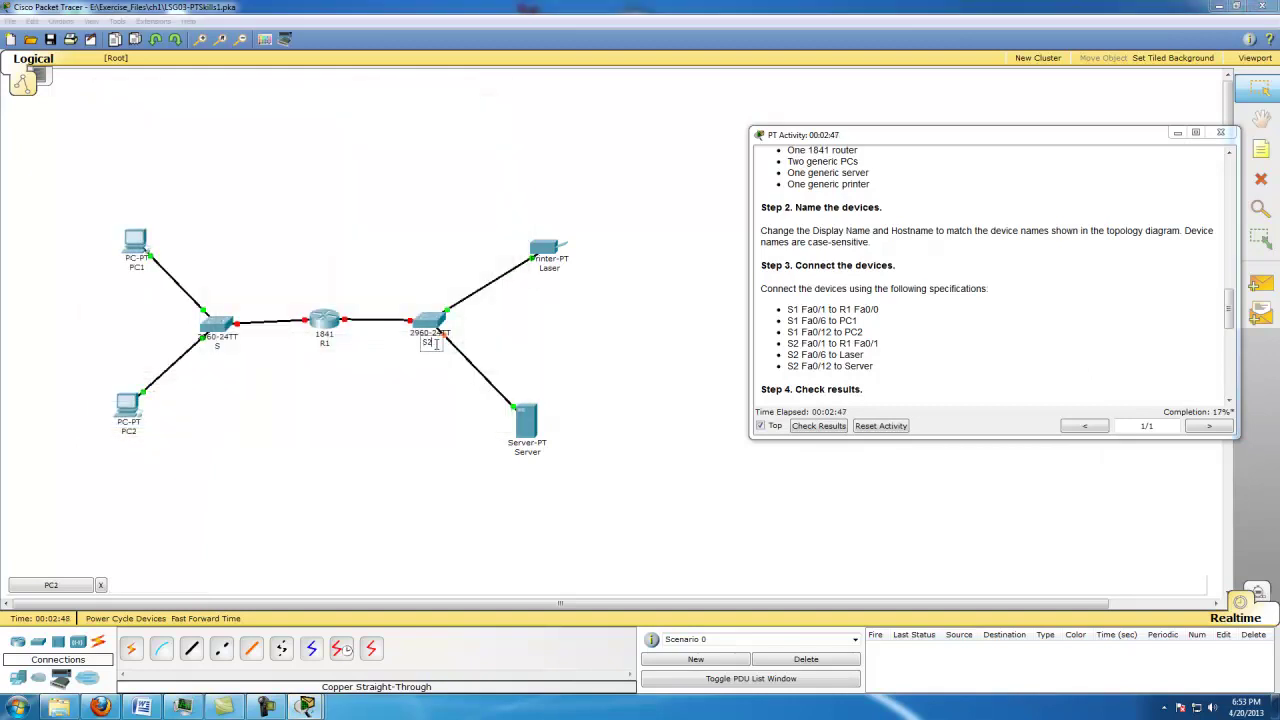
left_click(217, 345)
type("1")
left_click(305, 422)
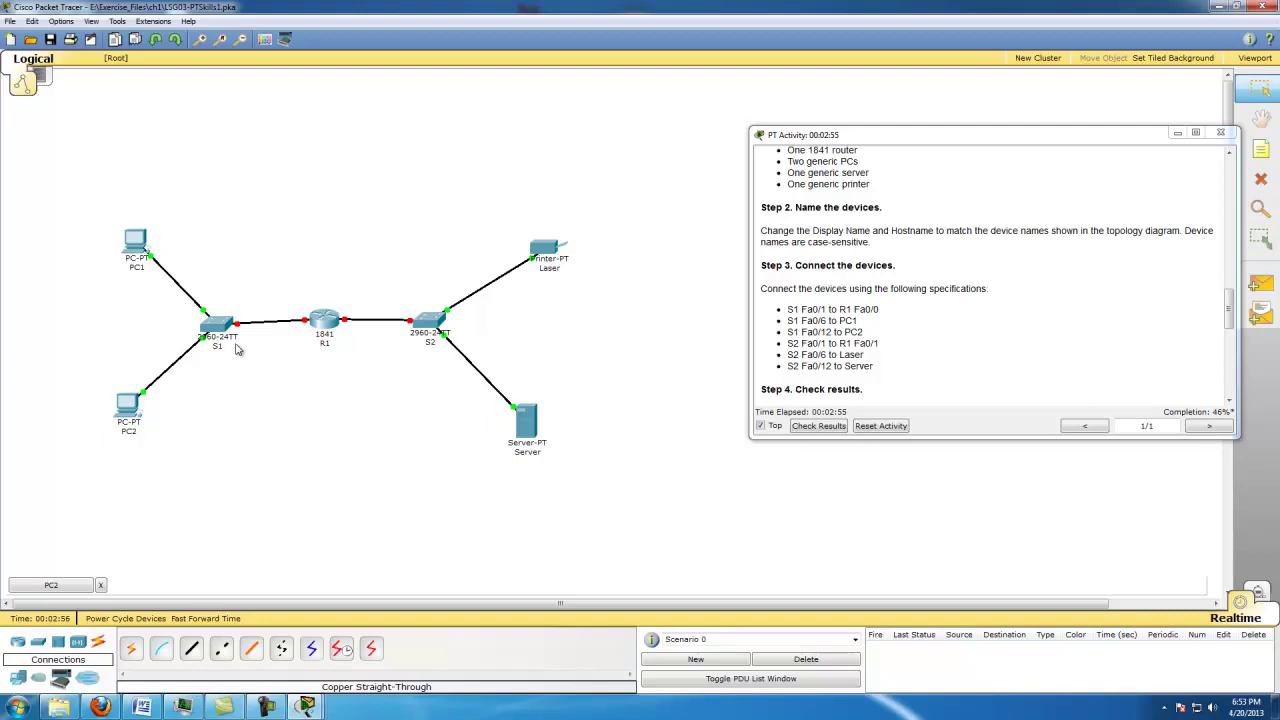
- Open router R1's command line, decline the initial configuration dialog and enter privileged EXEC mode
mouse_move(237, 348)
left_click(829, 355)
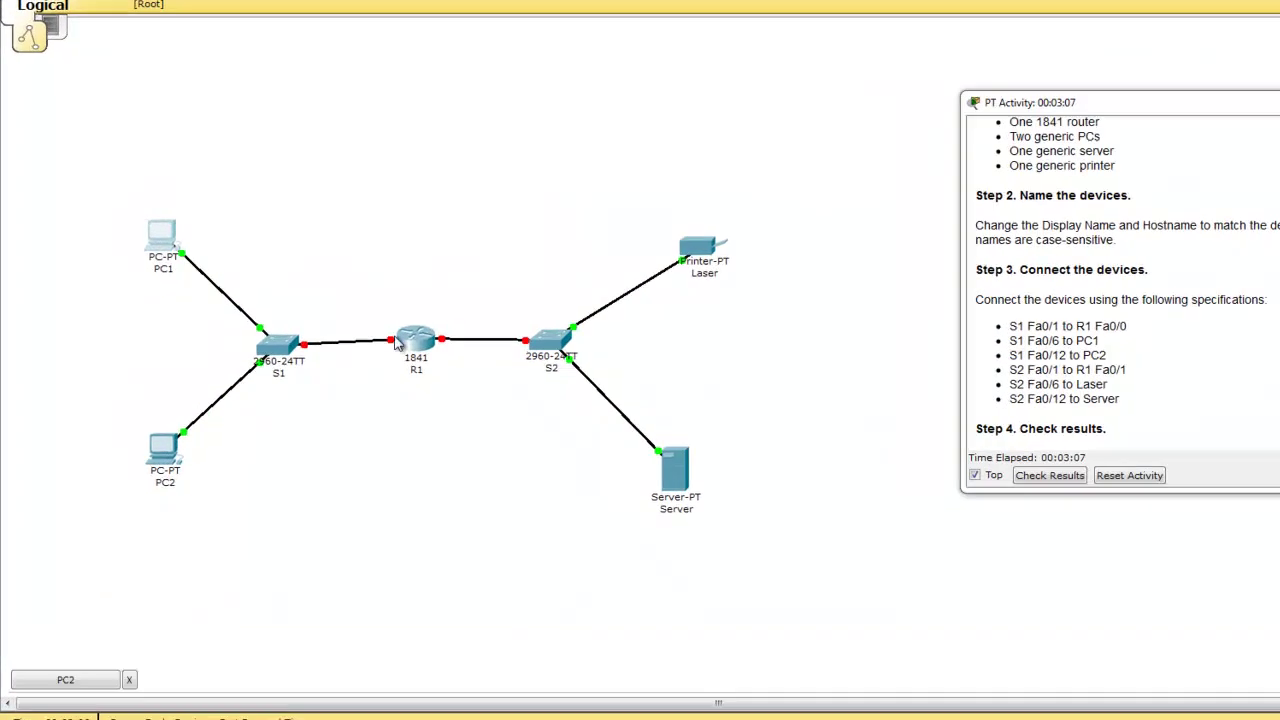
left_click(397, 343)
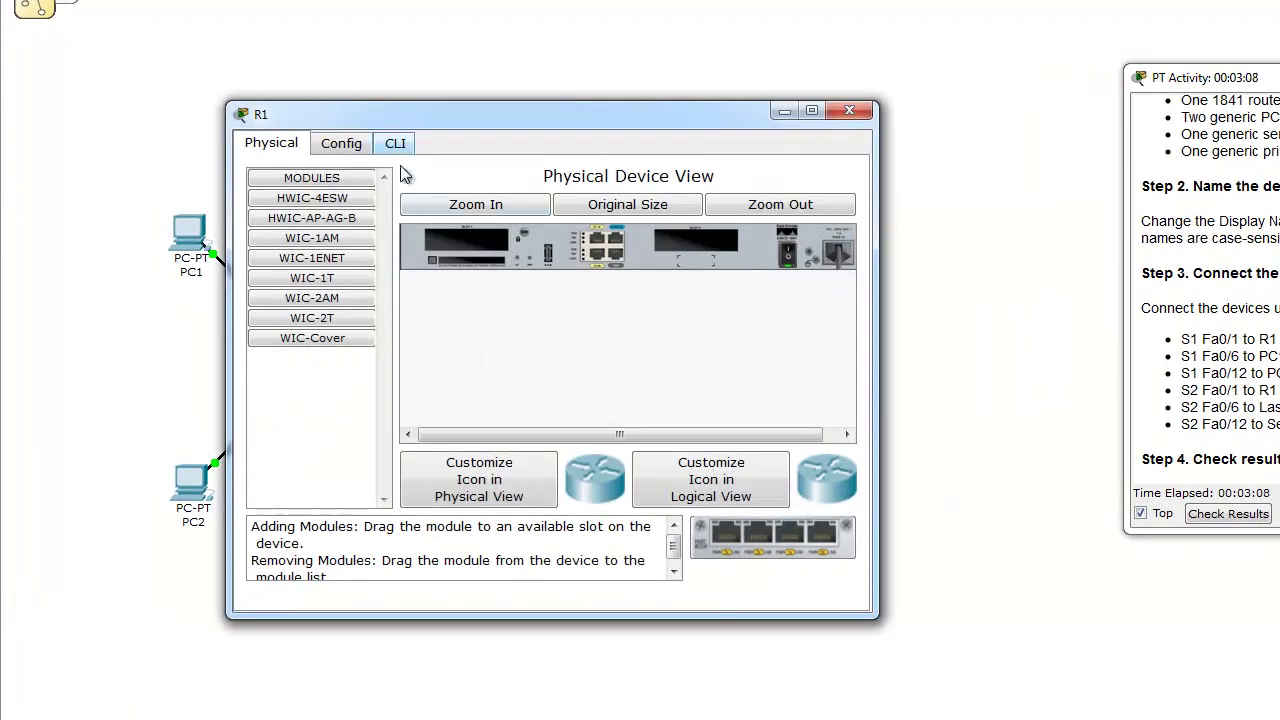
left_click(397, 142)
type("no")
key("Return")
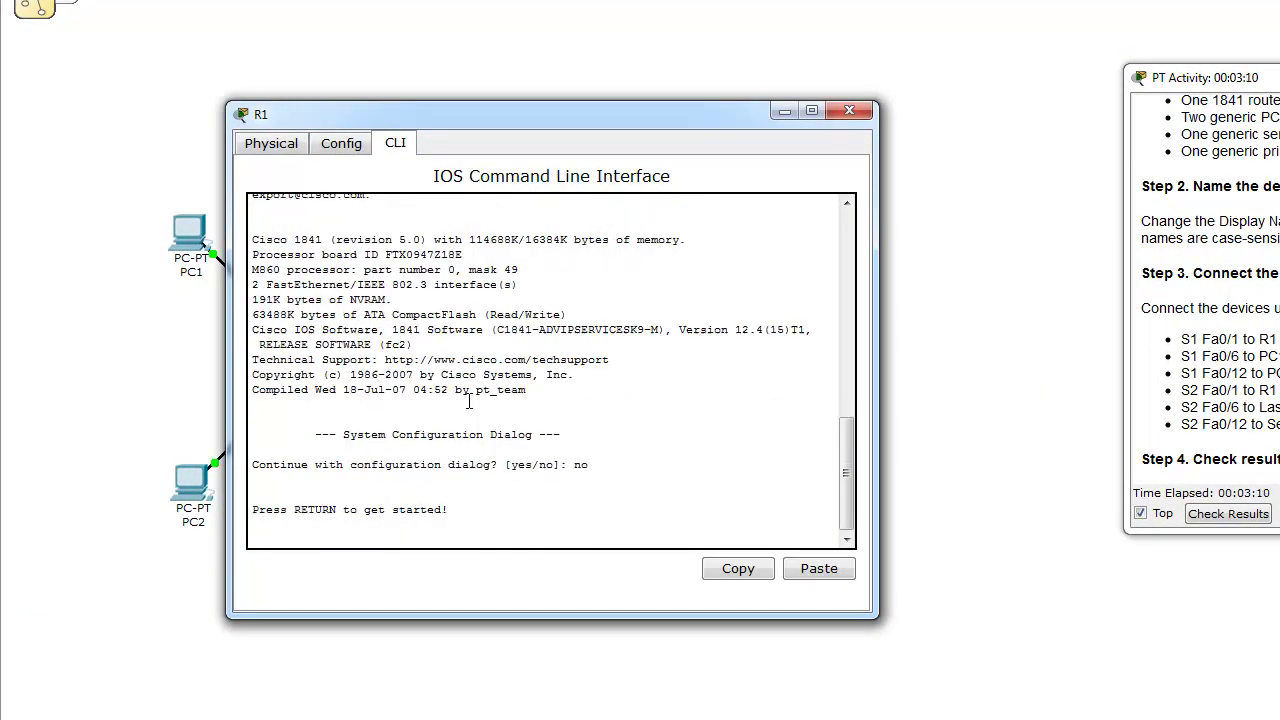
key("Return")
type("en")
key("Return")
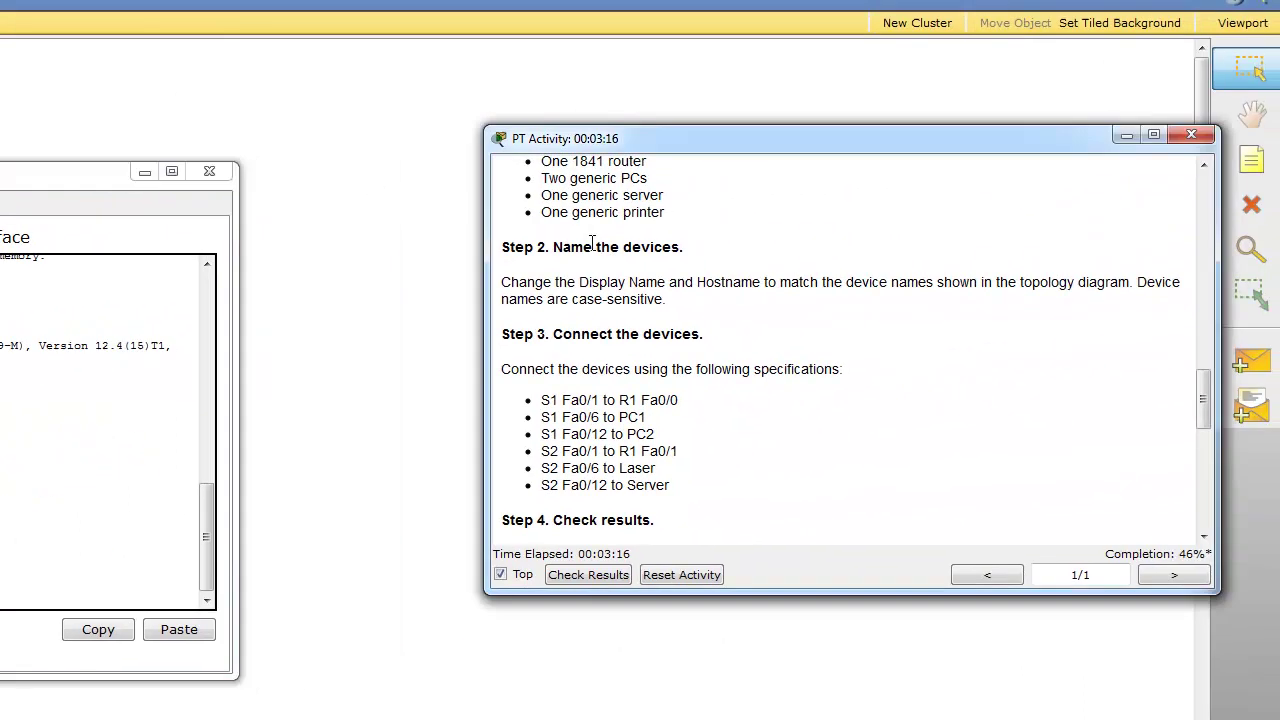
- Following the Subnet A requirements, assign R1's FastEthernet0/0 the IP address 192.168.1.1 with mask 255.255.255.128
scroll(660, 432, "up", 3)
scroll(660, 432, "up", 6)
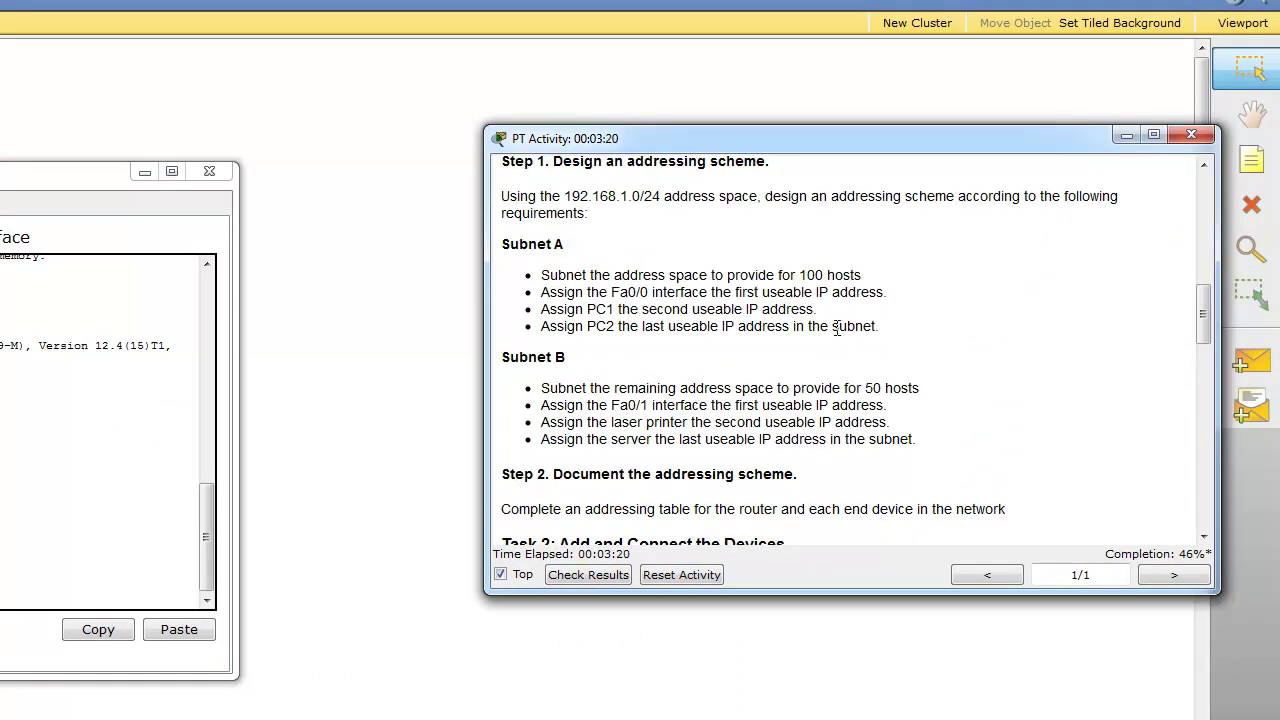
left_click_drag(843, 275, 757, 292)
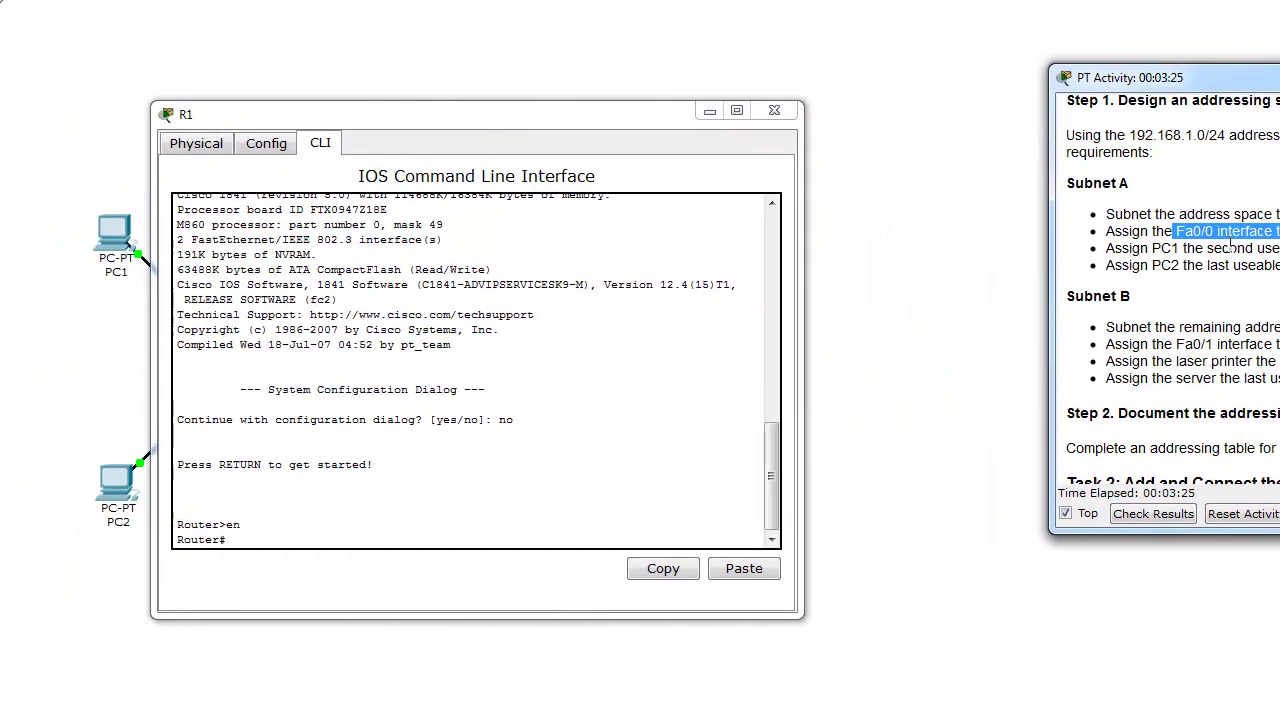
left_click(418, 538)
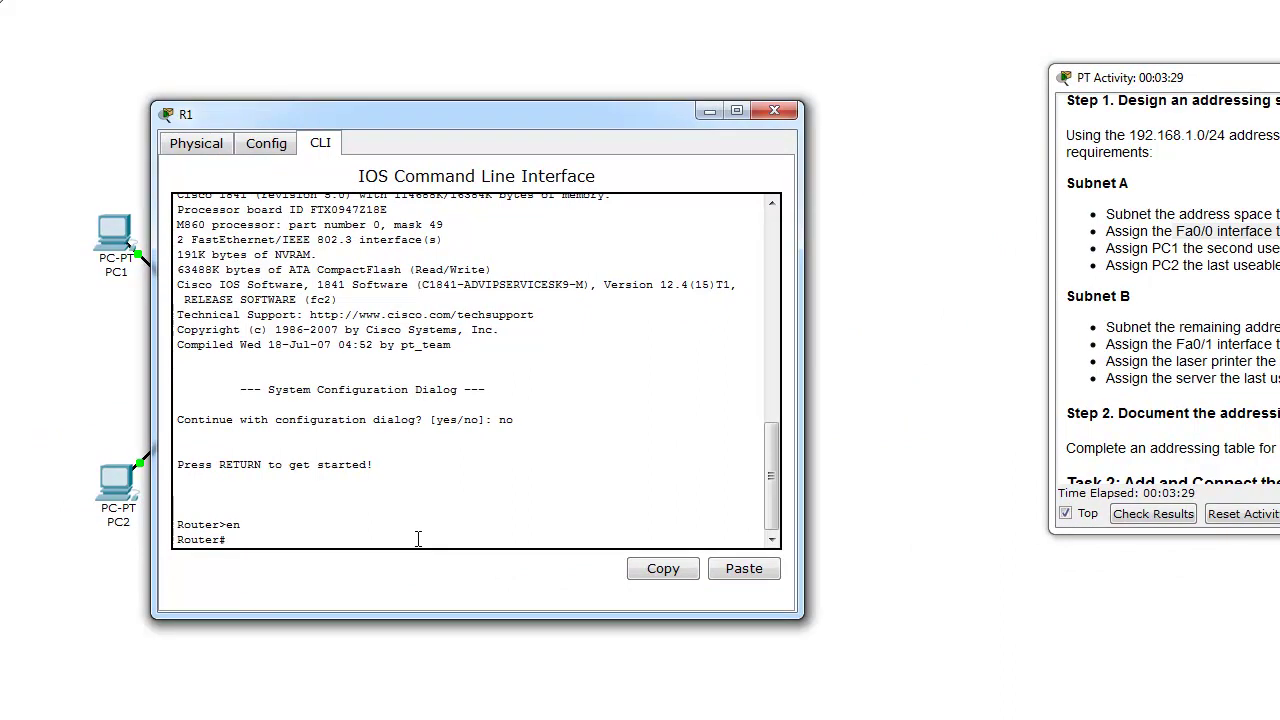
type("config t")
key("Return")
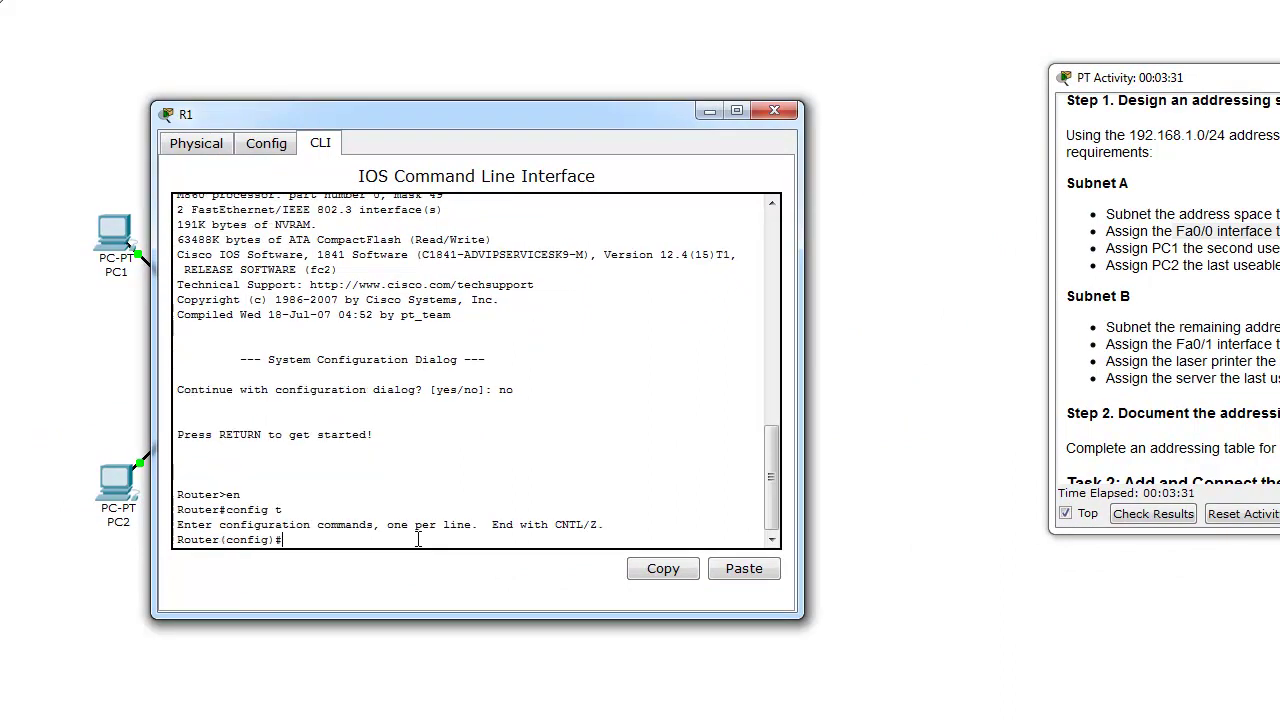
type("int f0/0")
key("Return")
type("ip address ")
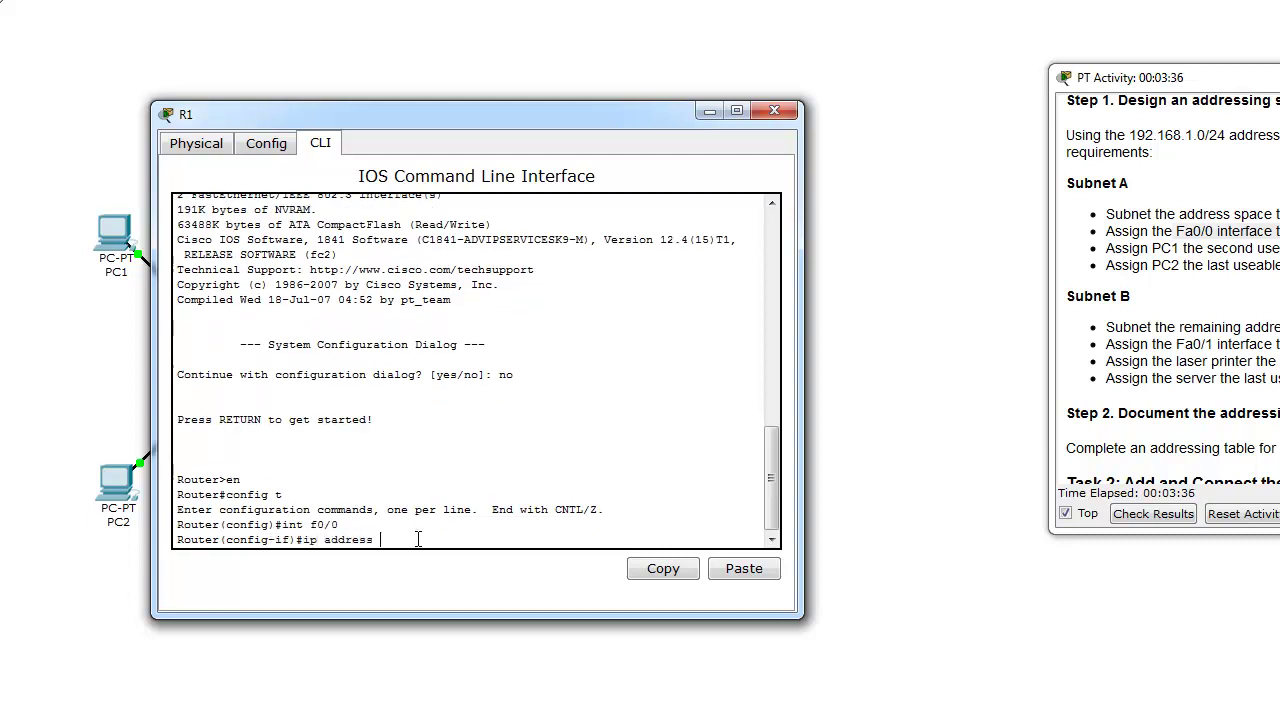
type("192.168.1.1 255.255.255")
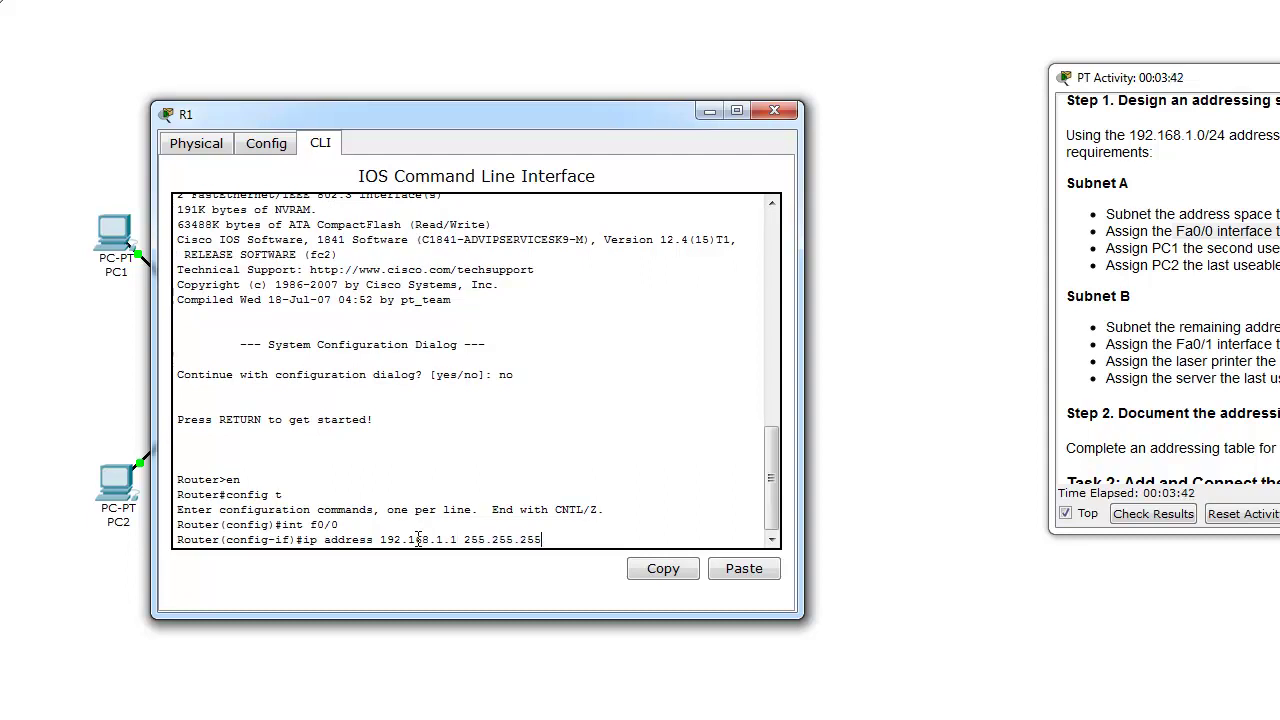
type(".128")
key("Return")
- Set the FastEthernet0/0 description to "Link to PC LAN" as given in the activity instructions and return to global configuration mode
type("no")
key("BackSpace")
key("BackSpace")
type("des")
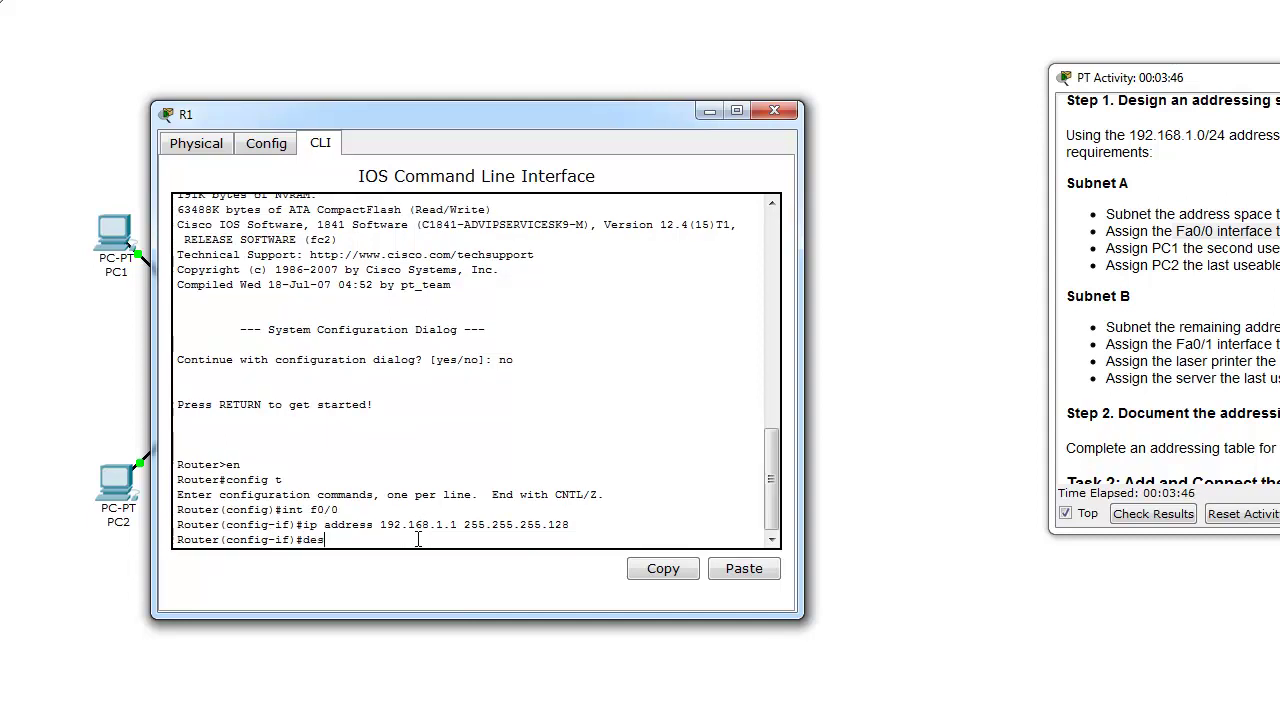
type("cription")
left_click(1210, 380)
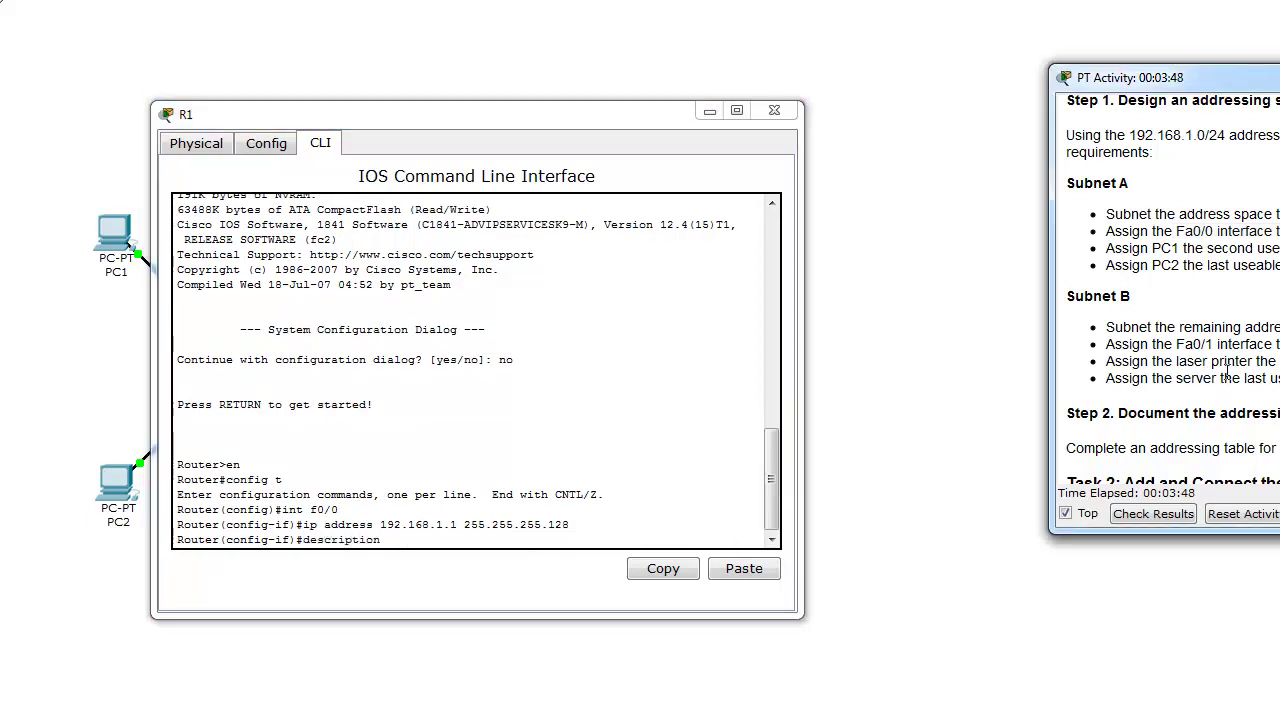
scroll(1220, 375, "down", 5)
scroll(1222, 377, "down", 13)
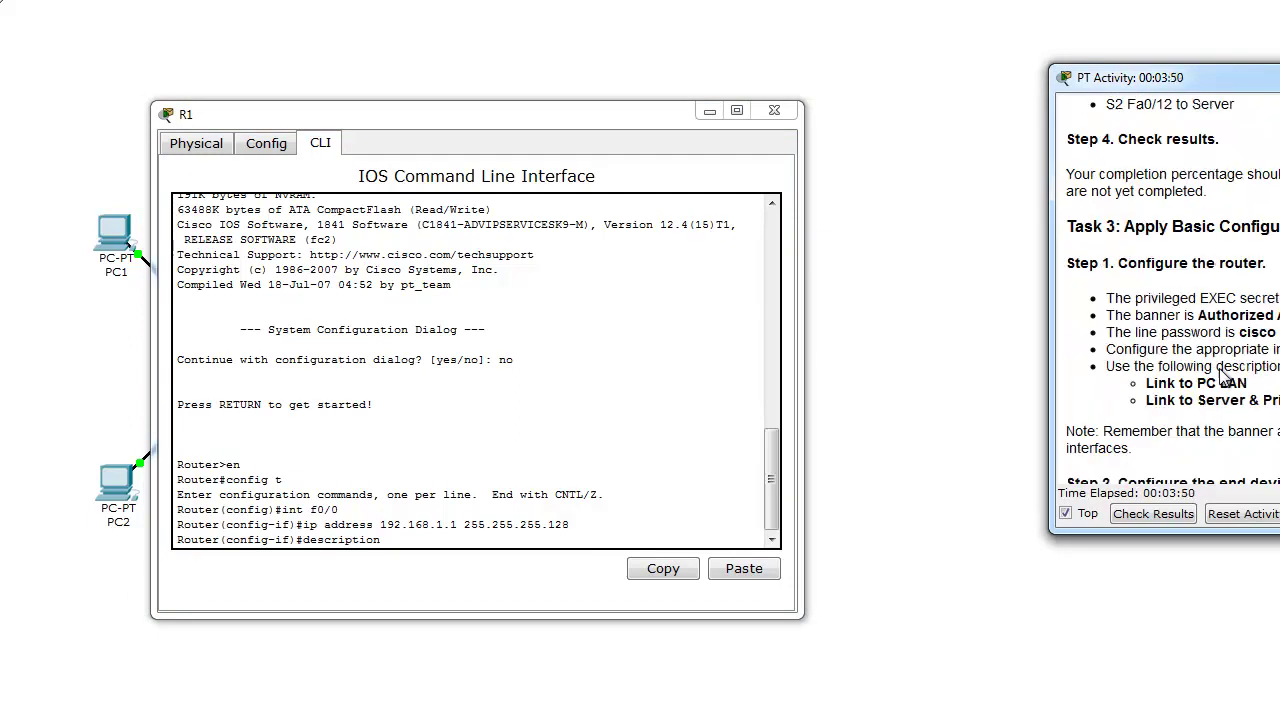
left_click(476, 536)
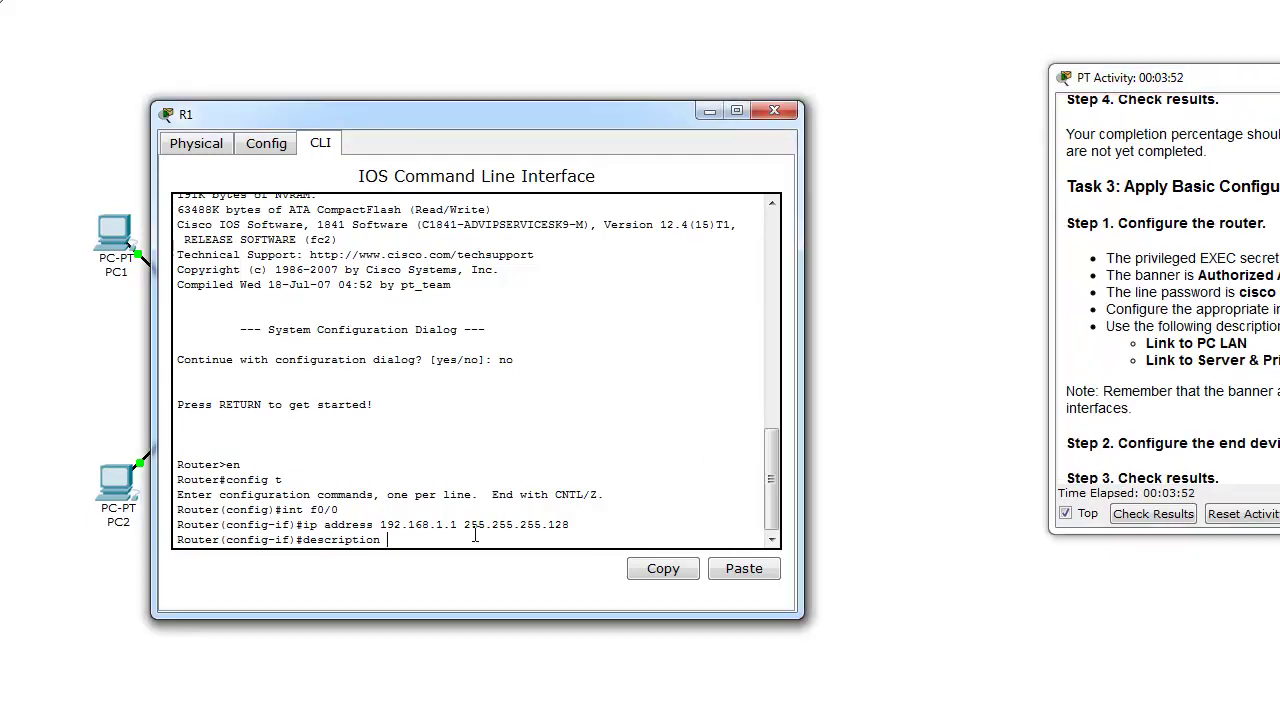
type("Link to PC LAN")
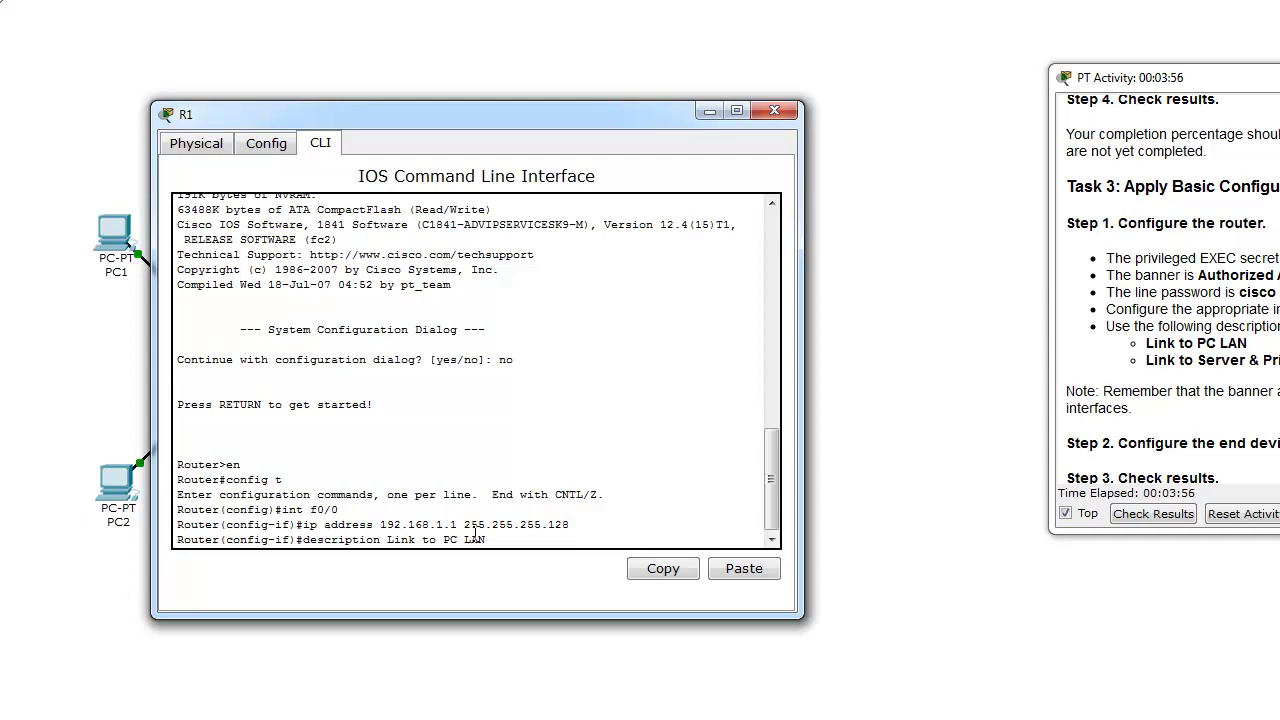
key("Return")
type("exit")
key("Return")
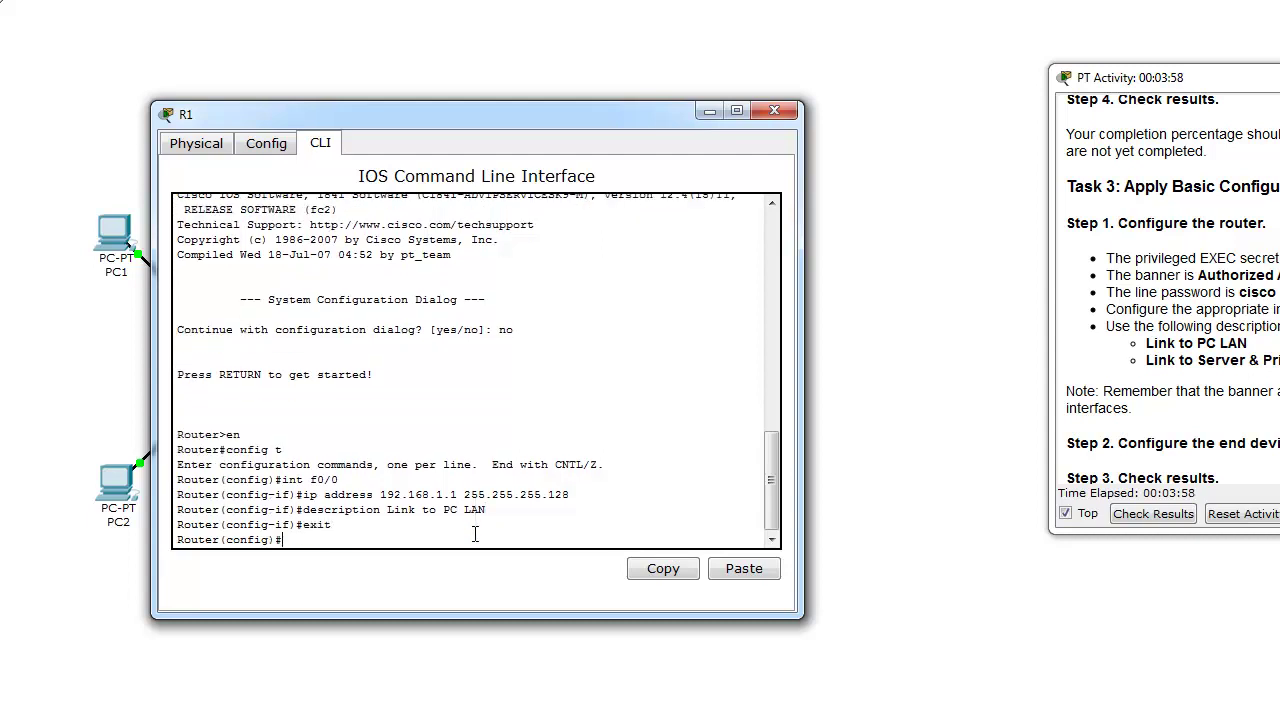
- Enable R1's FastEthernet0/0 interface with no shut and return to global configuration mode
type("int f0/0")
key("Return")
type("no sh")
type("ut")
key("Return")
type("exit")
key("Return")
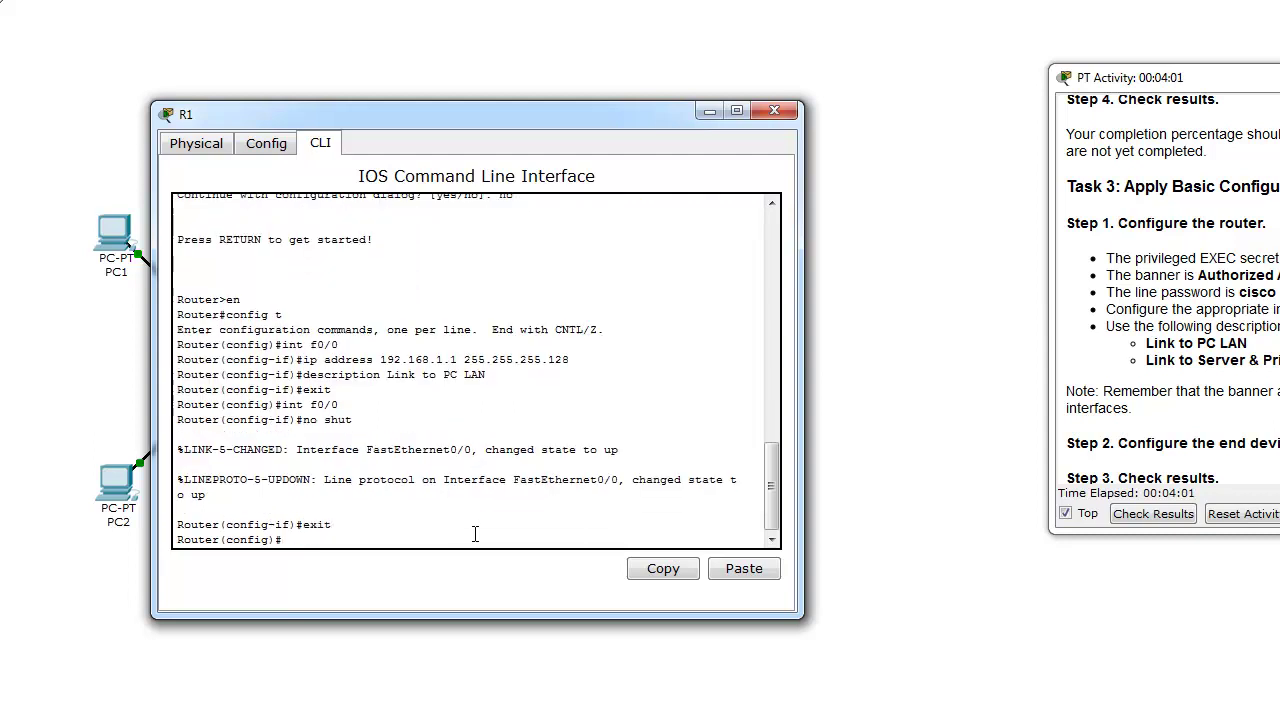
- Assign R1's FastEthernet0/1 interface the IP address 192.168.1.129 with mask 255.255.255.192
type("int f0/1")
key("Return")
type("ip address")
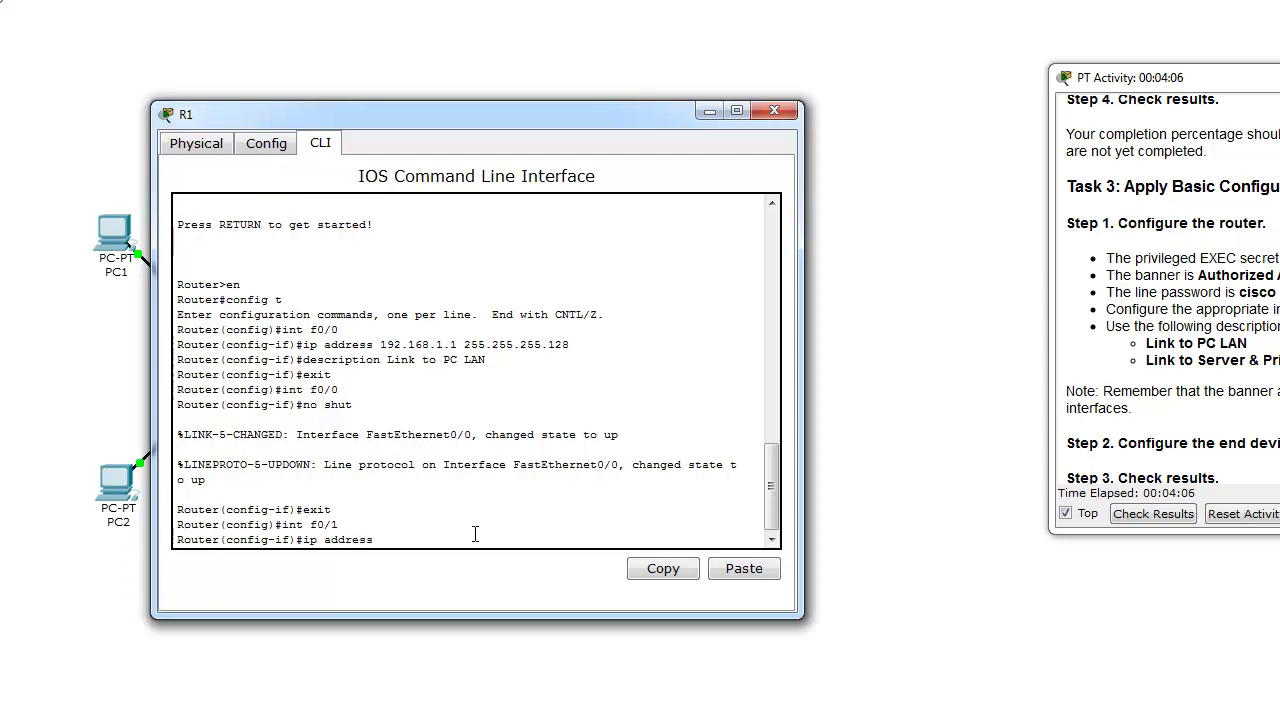
type(" 192.168")
type(".1.129 255.255.255.192")
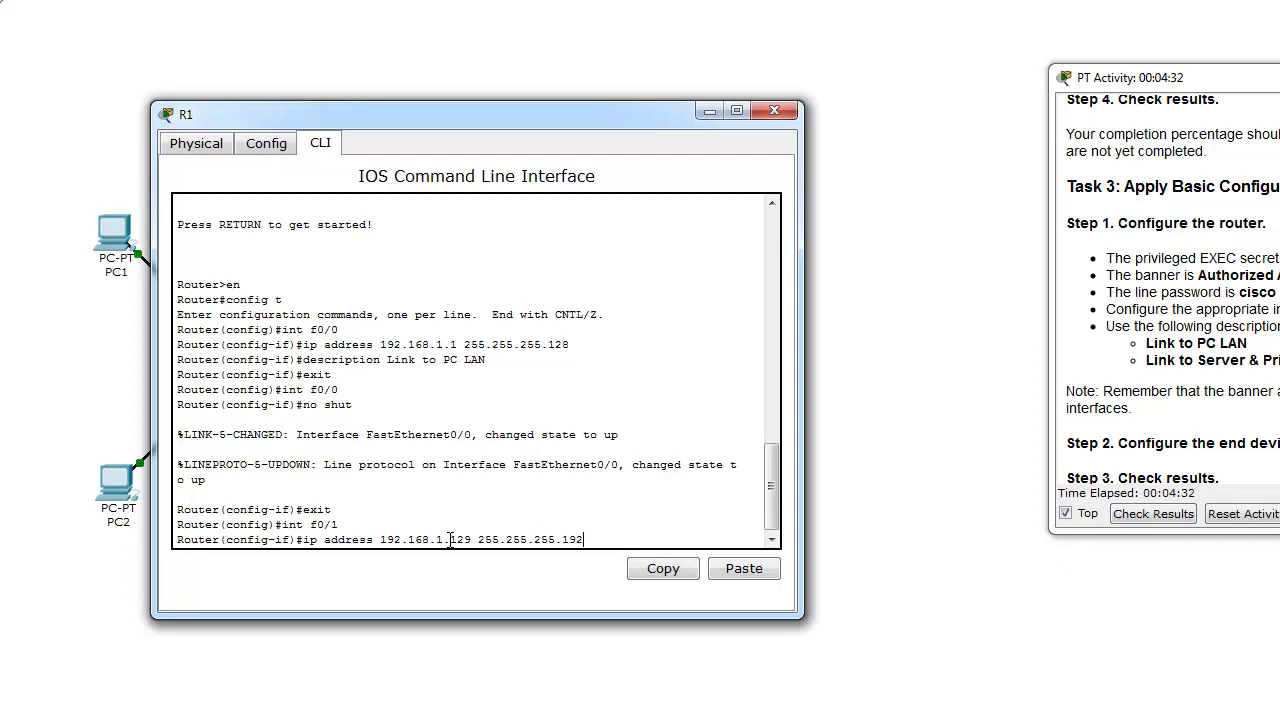
key("Return")
- Set the FastEthernet0/1 description to "Link to Server & Printer" and enable the interface with no shut
type("de")
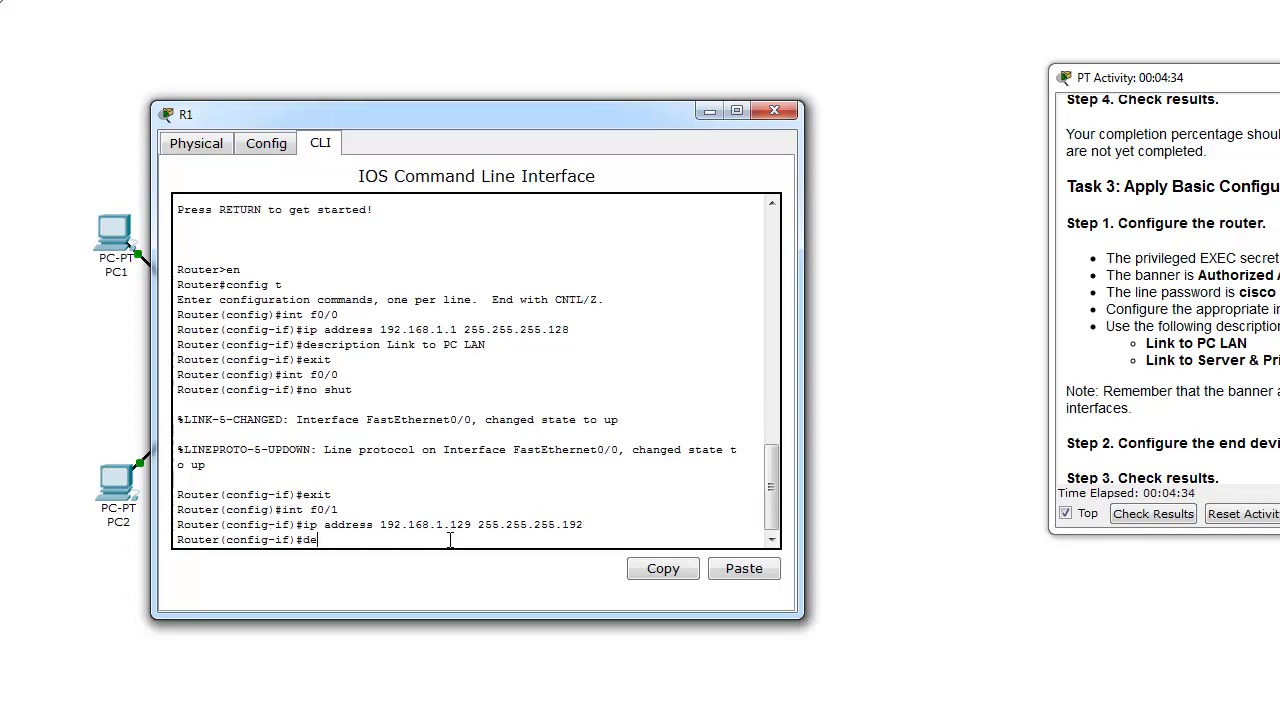
type("scription Link to Server")
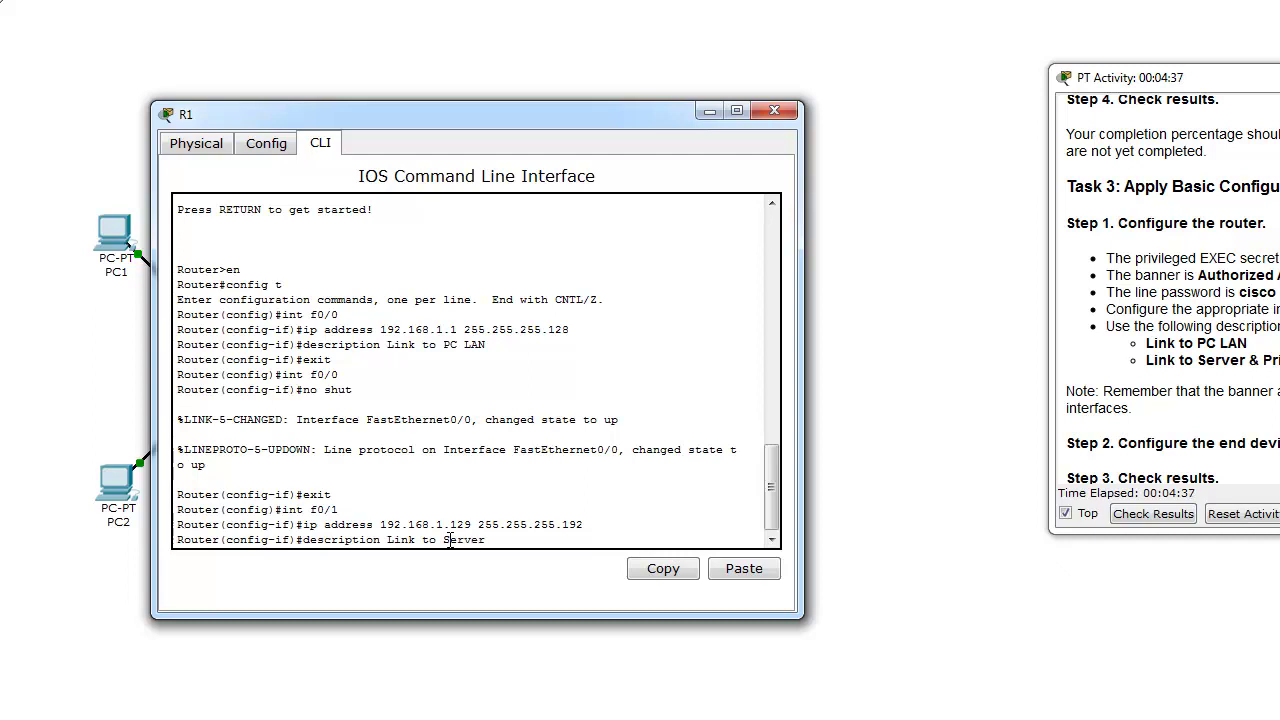
type(" & Printer")
key("Return")
type("no shut")
key("Return")
type("er(config-if)#ex")
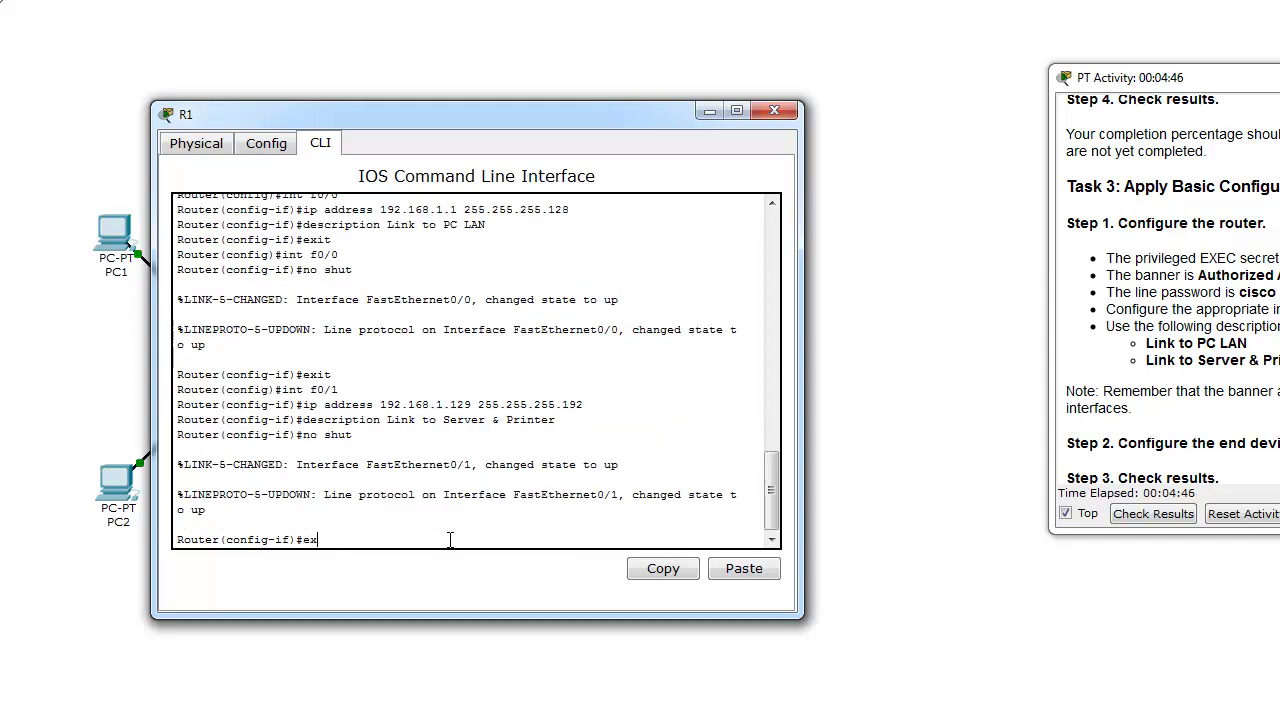
- Return to global configuration mode and set the router's hostname to R1
type("it")
key("Return")
type("hostname R1")
key("Return")
- Set R1's privileged EXEC secret password as specified in the activity instructions
type("line")
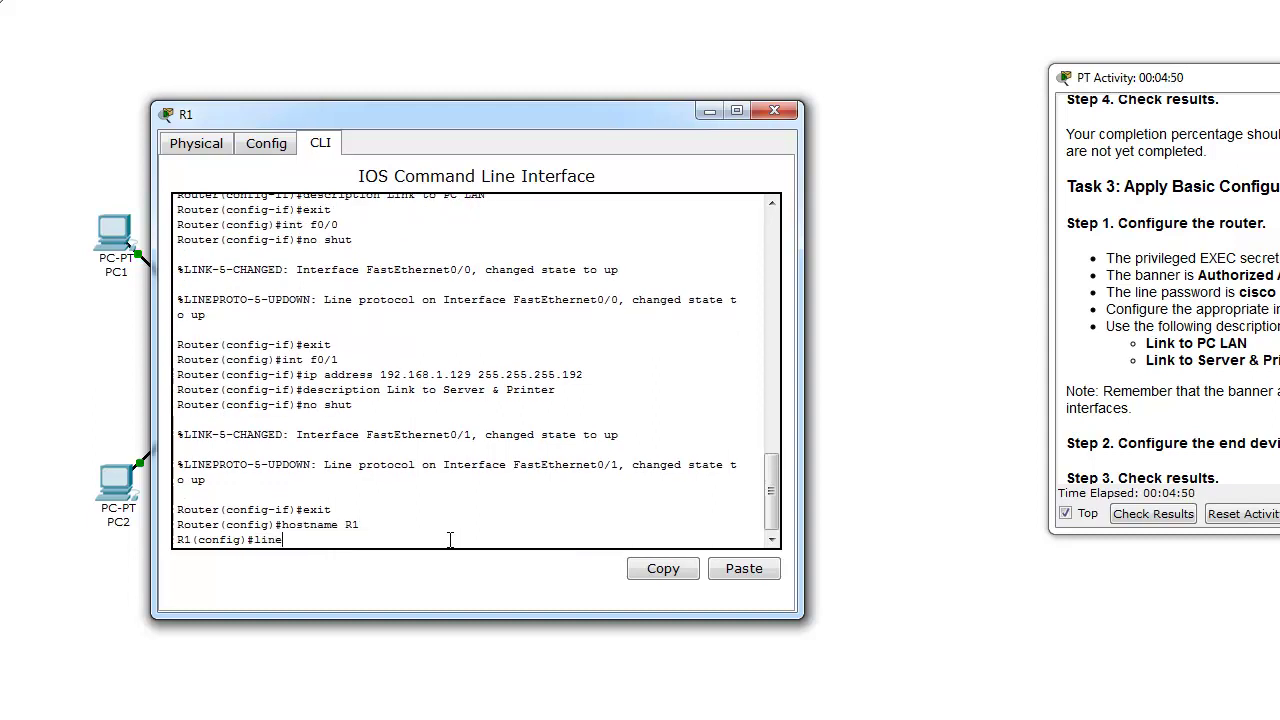
key("BackSpace")
key("BackSpace")
key("BackSpace")
key("BackSpace")
type("enable secret class")
key("Return")
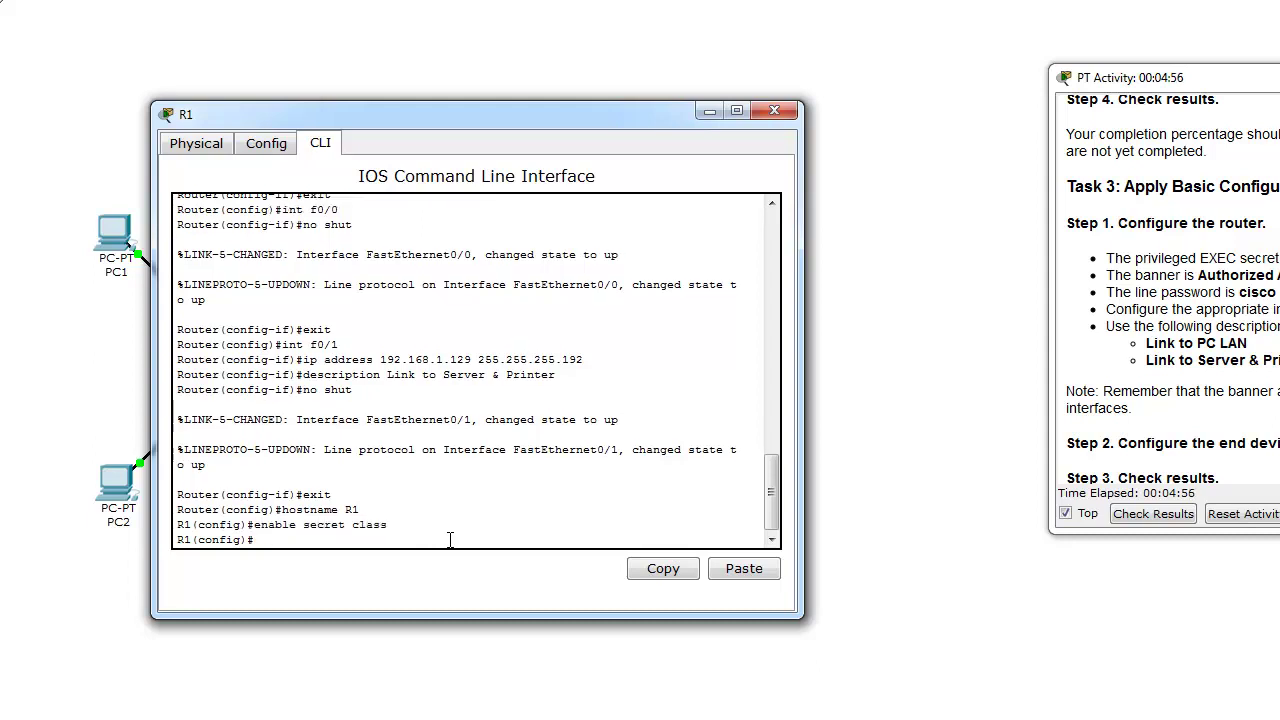
- Set the line password on R1's console line 0 and enable login
type("line con 0")
key("Return")
type("password cisco")
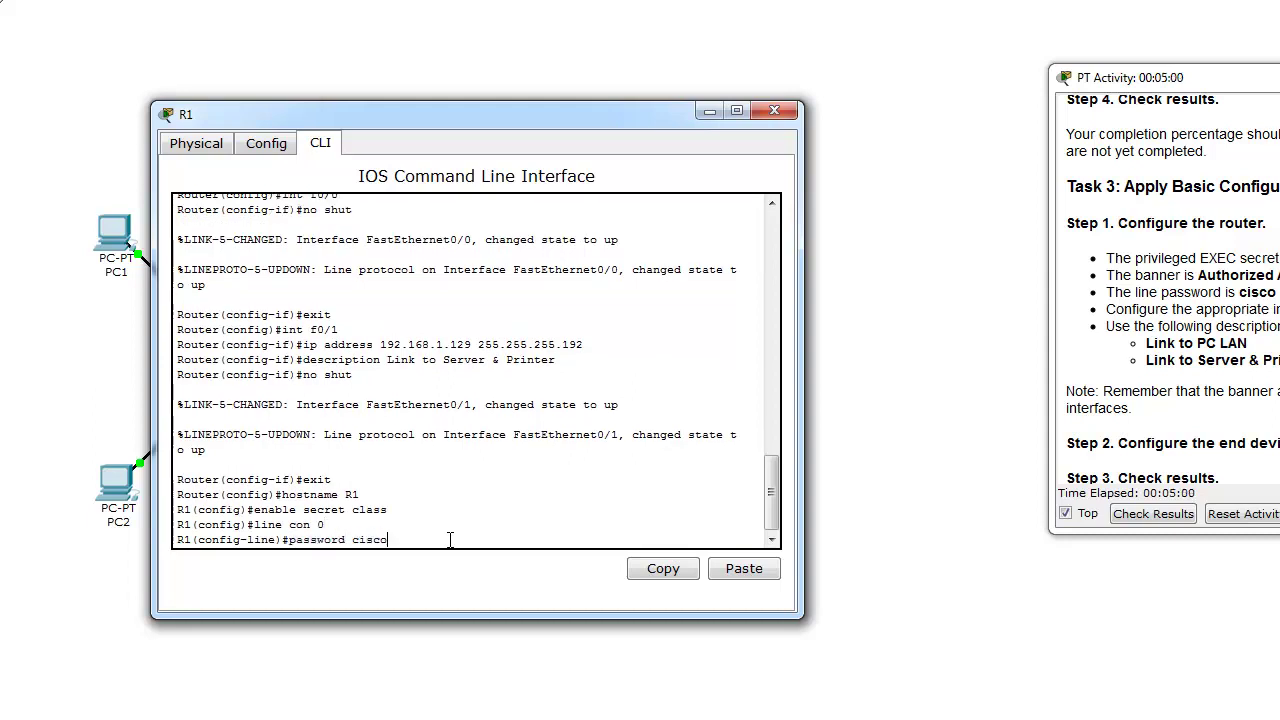
key("Return")
type("login")
key("Return")
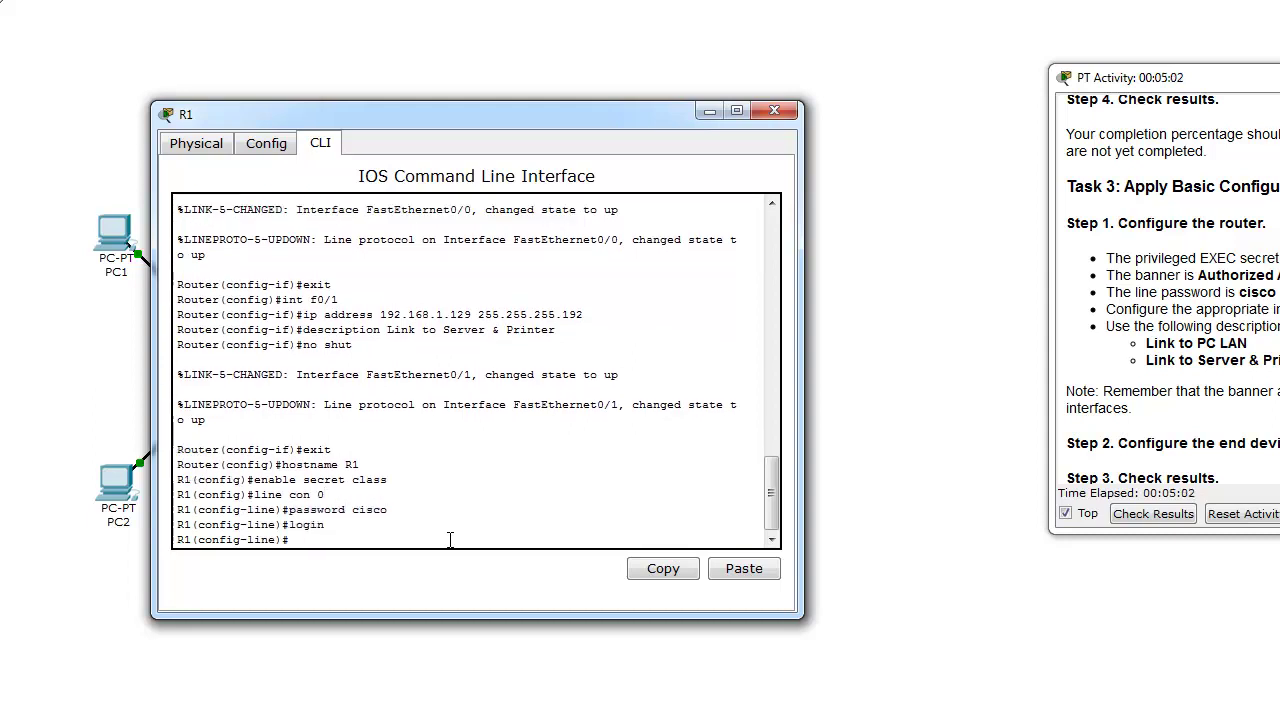
- Set the line password on R1's vty lines 0 4, enable login and return to global configuration mode
type("line vty 0 4")
key("Return")
type("password cisco")
key("Return")
type("login")
key("Return")
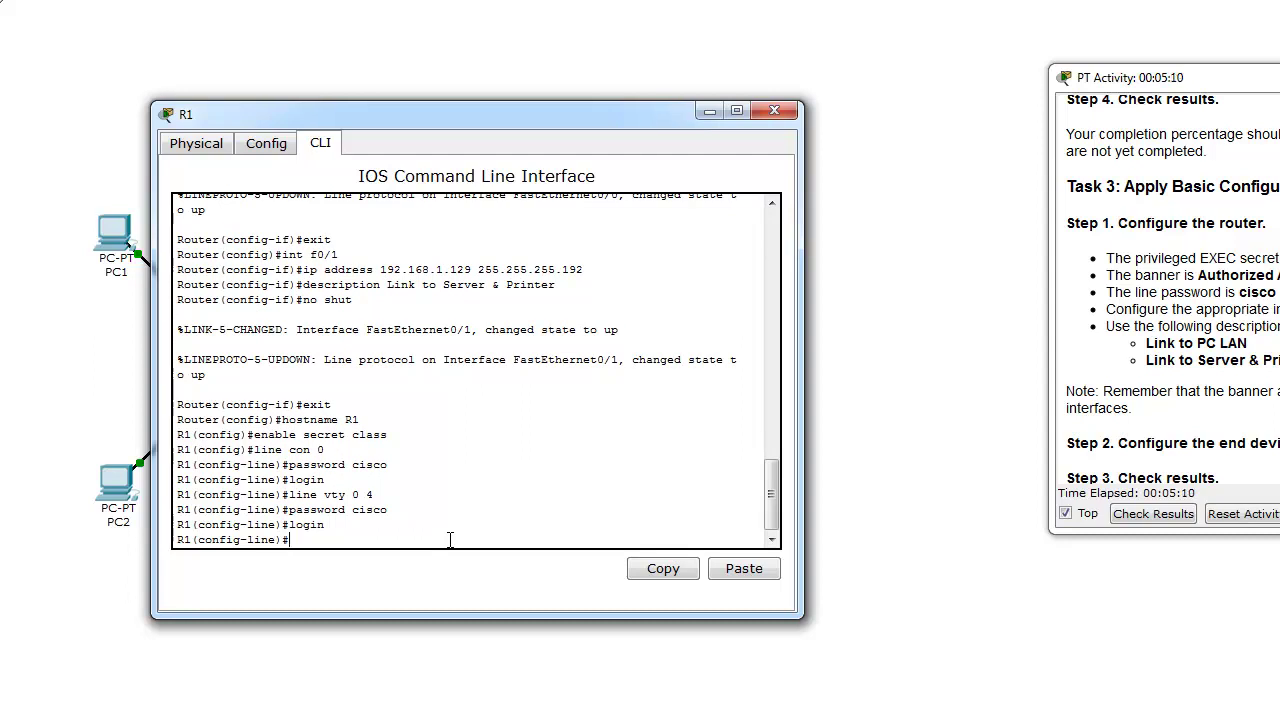
key("BackSpace")
key("BackSpace")
type("exit")
key("Return")
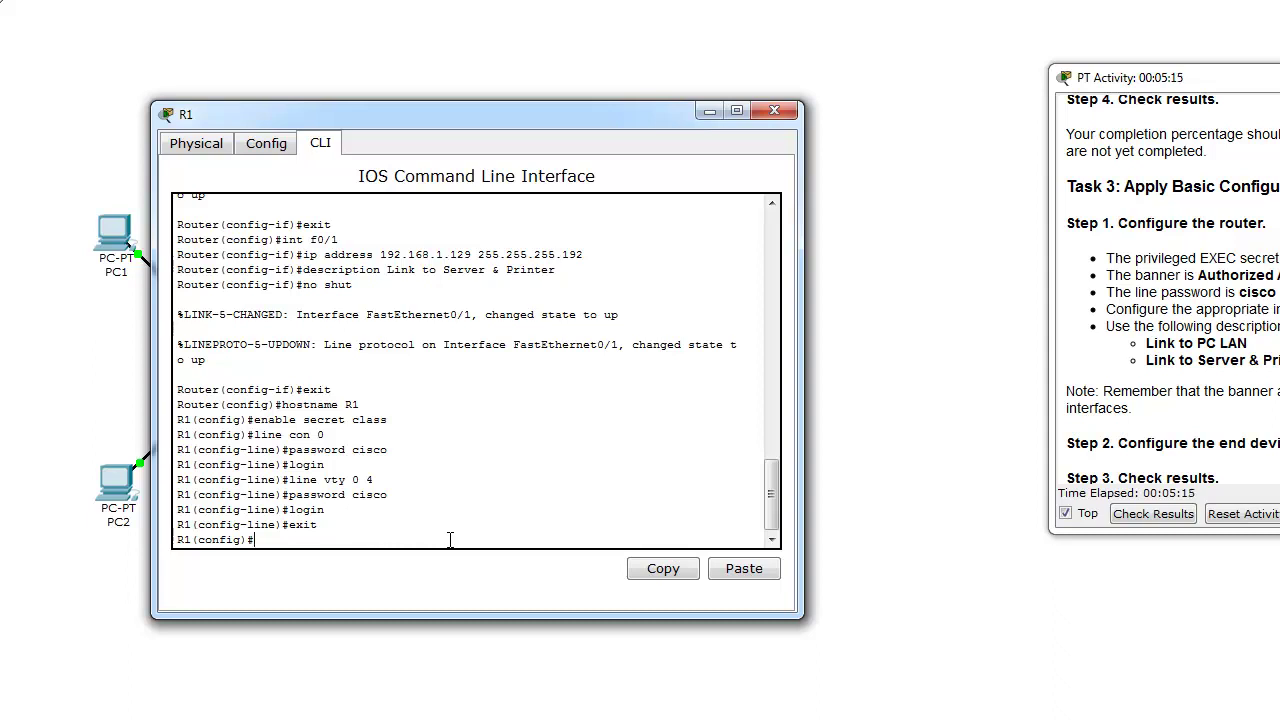
- Set R1's message-of-the-day banner to "Authorized Access Only"
type("banner motd #Authorized Acc")
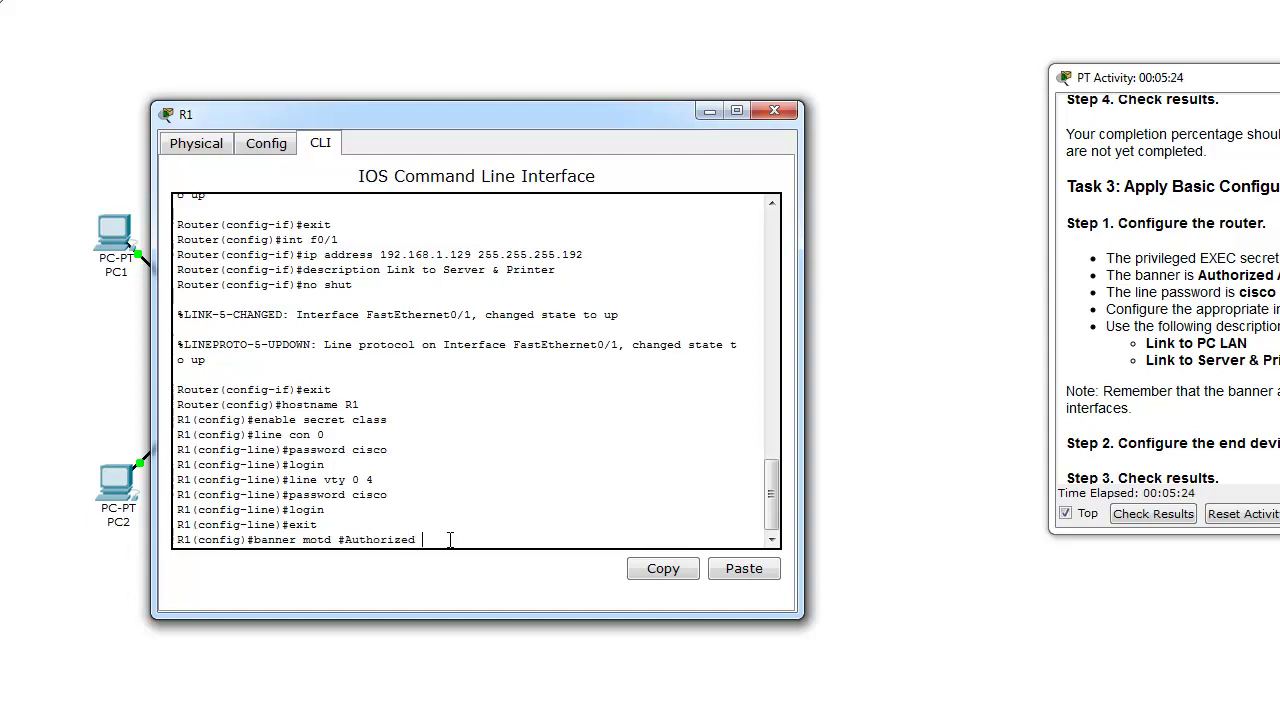
type("ess Only#")
key("Return")
- Leave configuration mode, save R1's configuration with wr and close the router's window
type("exit")
key("Return")
type("wr")
key("Return")
key("Return")
key("Return")
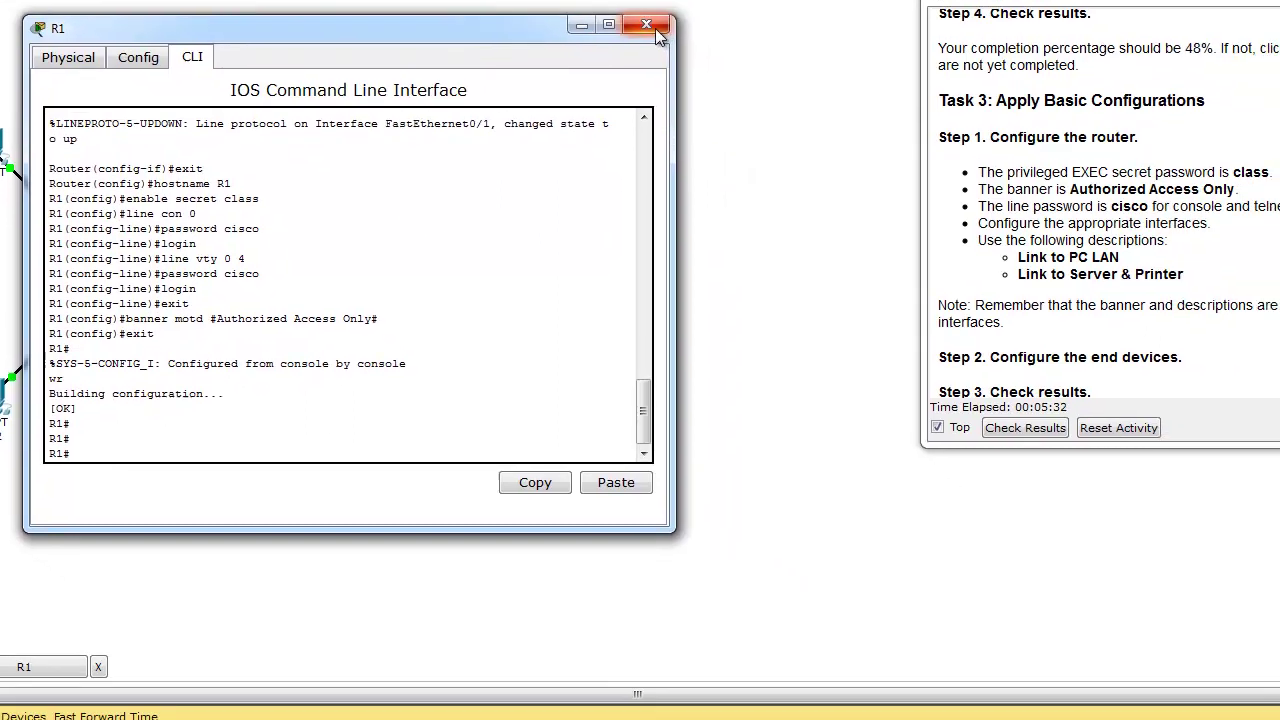
left_click(774, 110)
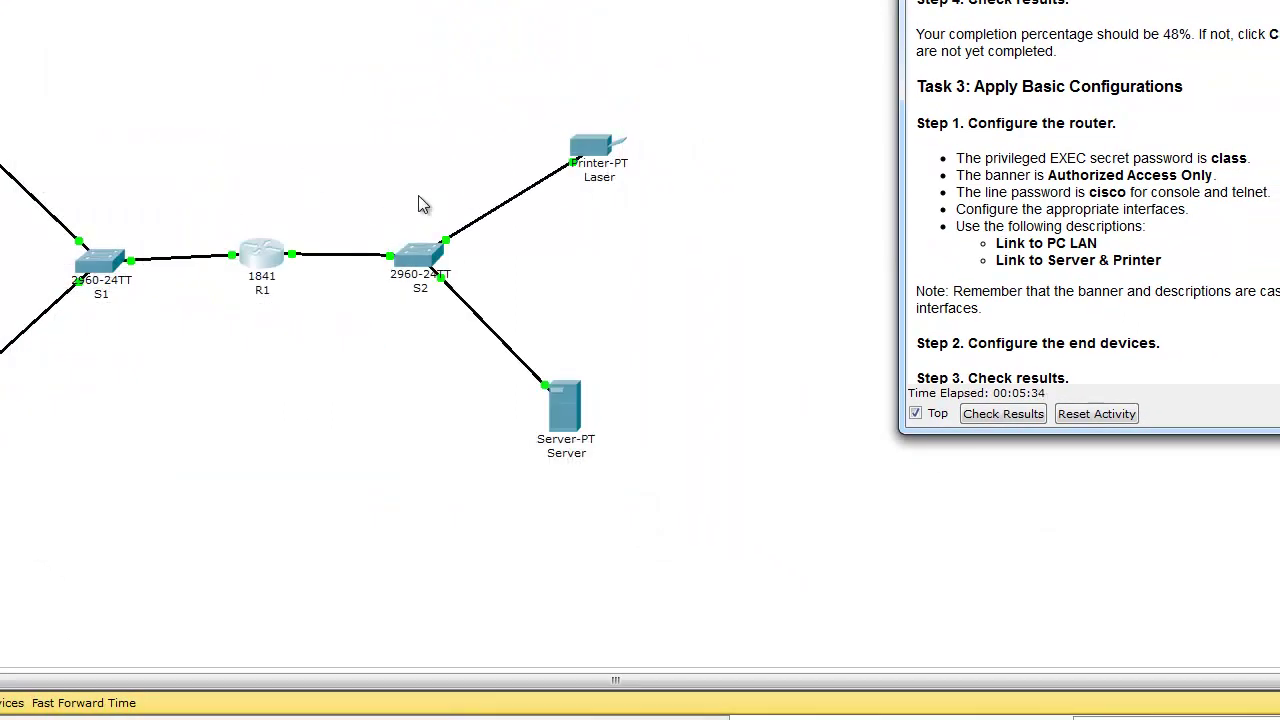
- Assign PC1 the static IP address 192.168.1.2 with subnet mask 255.255.255.128
left_click(2, 128)
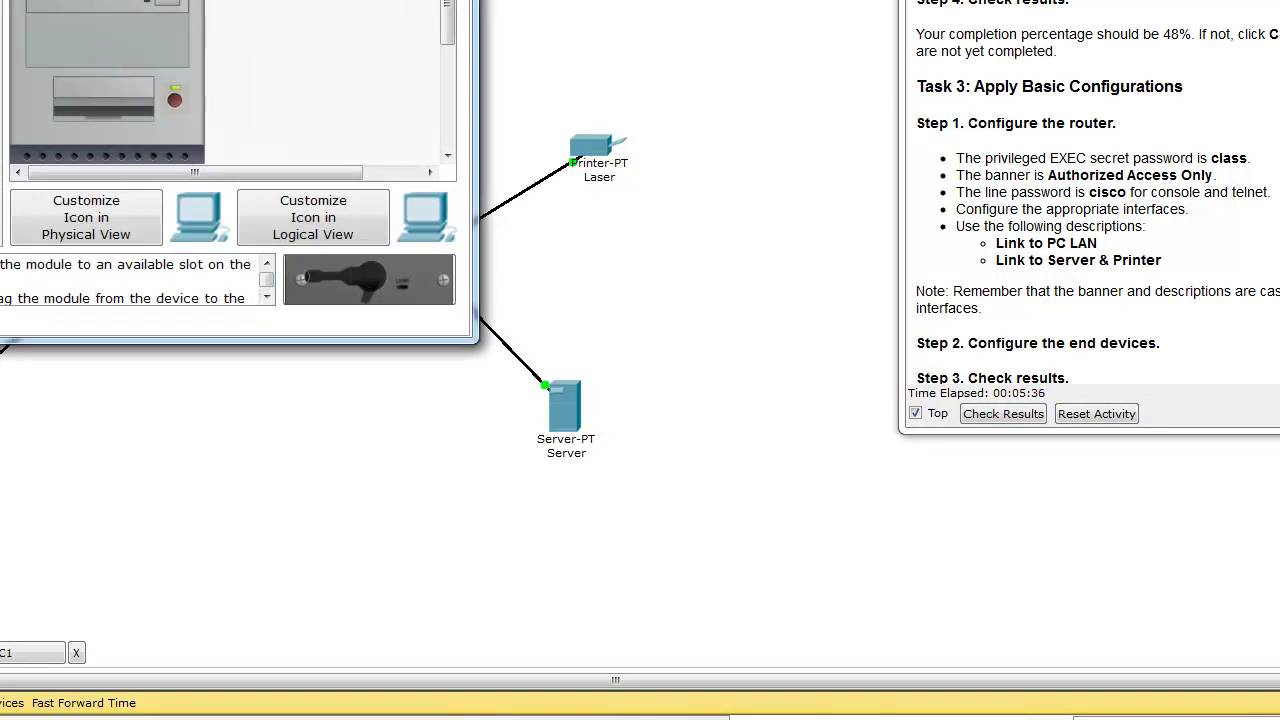
left_click(2, 2)
left_click(2, 2)
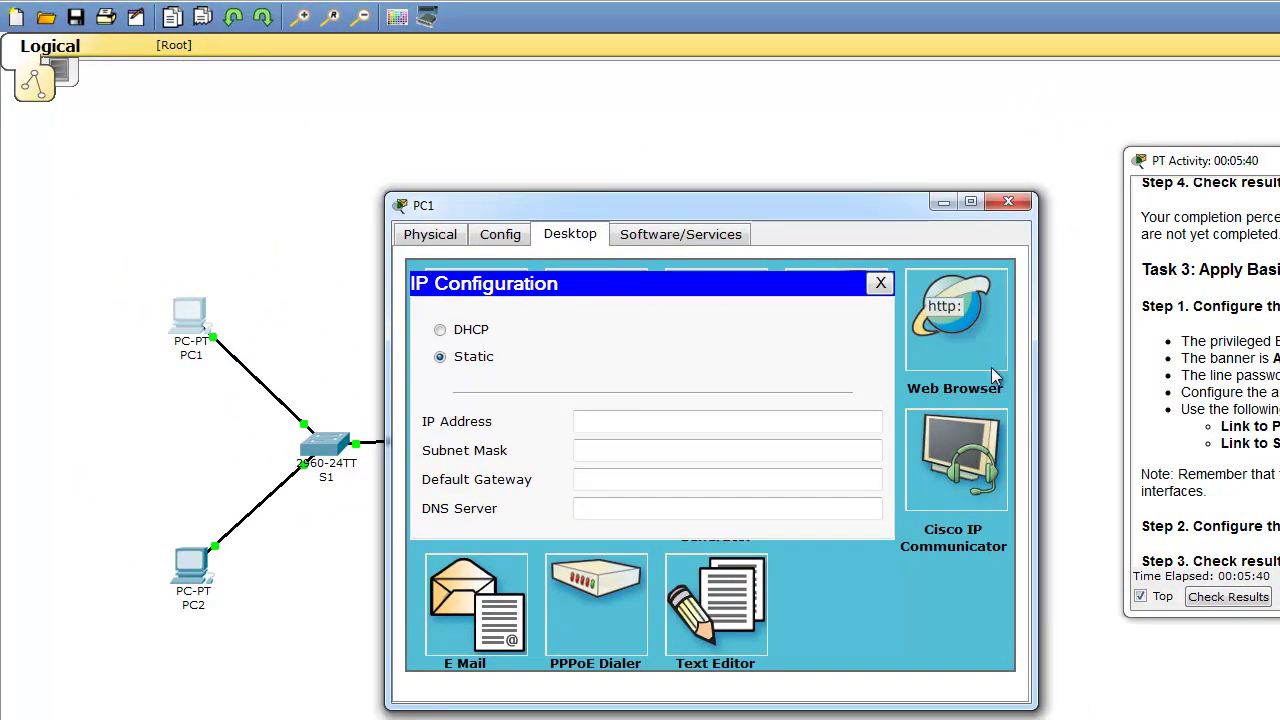
left_click(655, 420)
type("192.168")
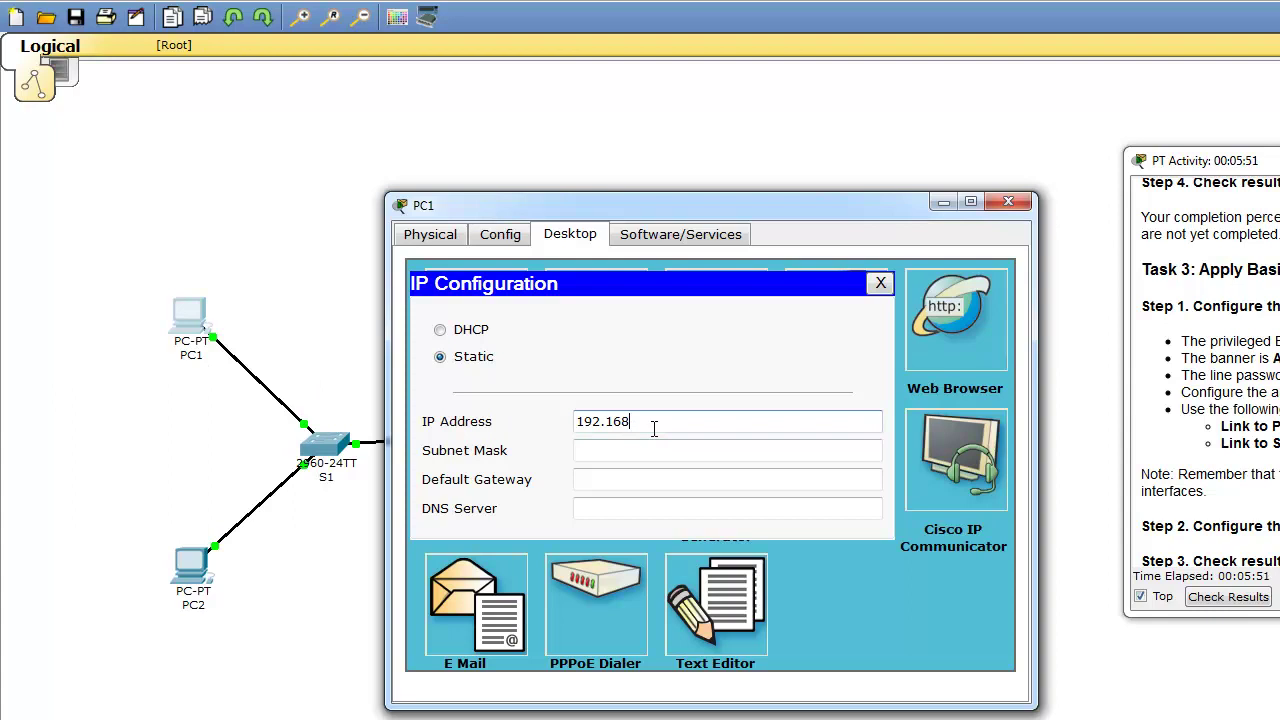
type(".1.2")
key("Tab")
key("End")
key("BackSpace")
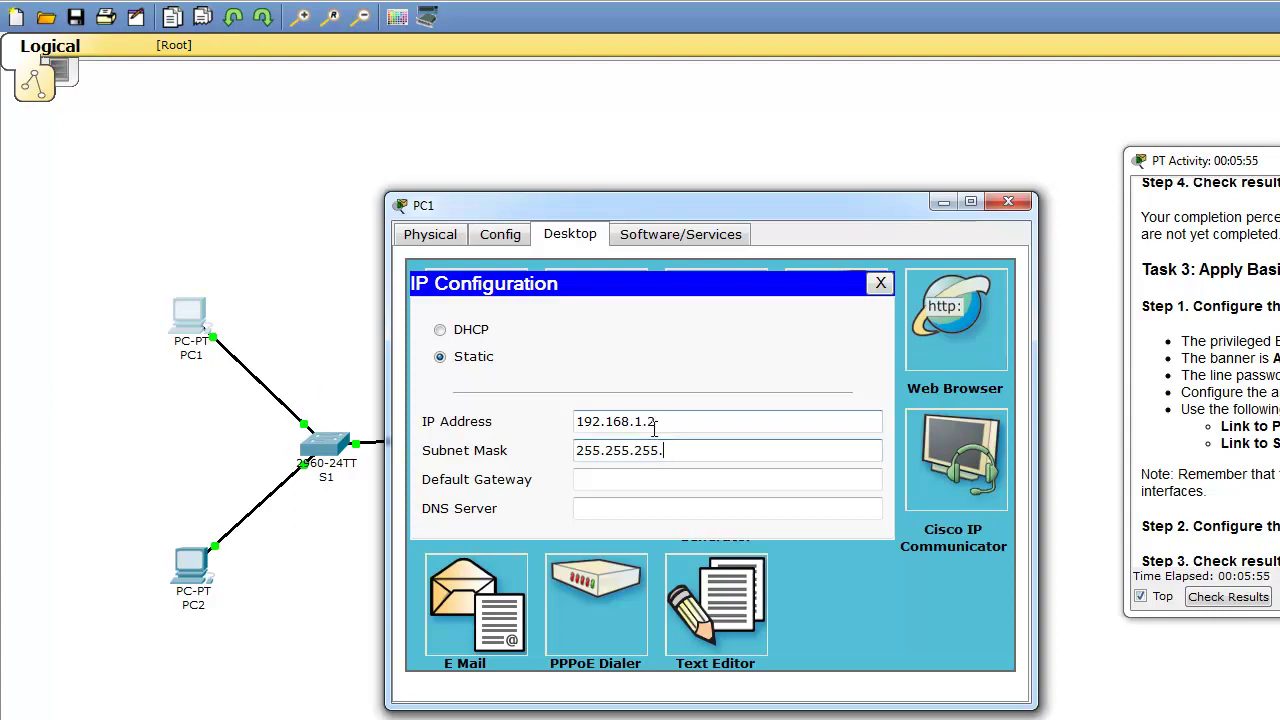
type("128")
key("Tab")
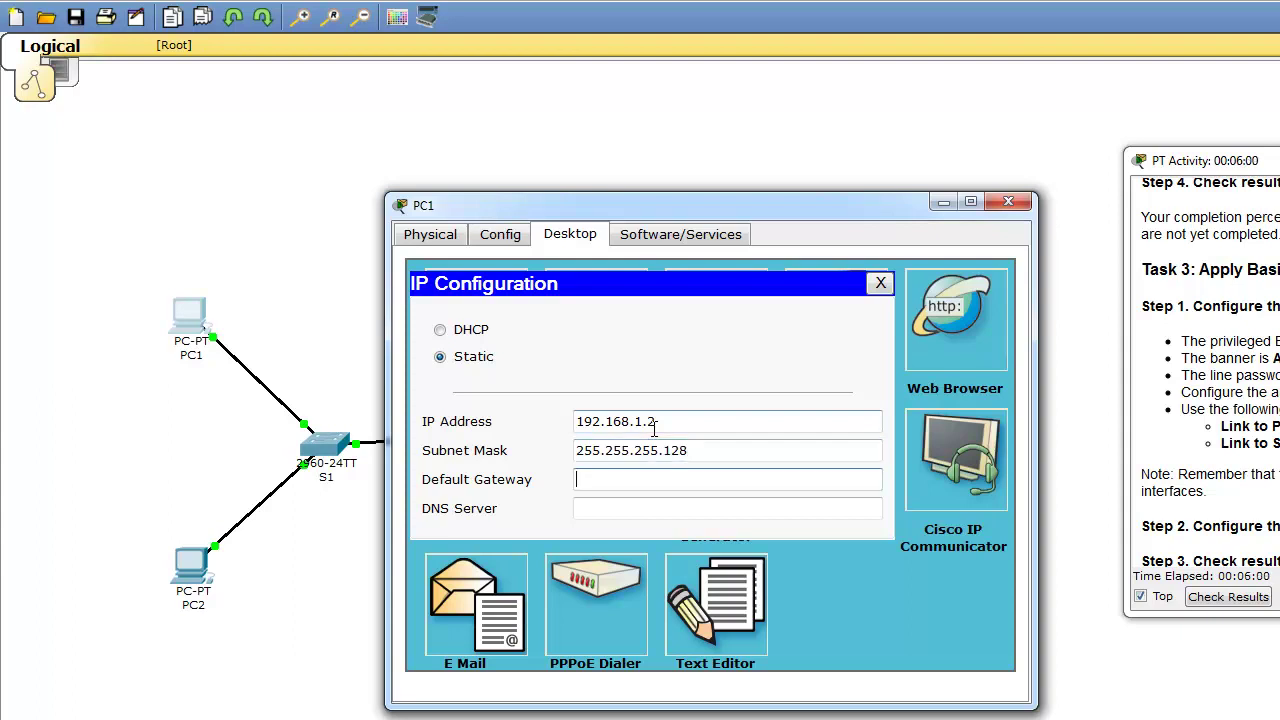
- Set PC1's default gateway to 192.168.1.1 and close its configuration window
type("192.168.1.1")
left_click(706, 510)
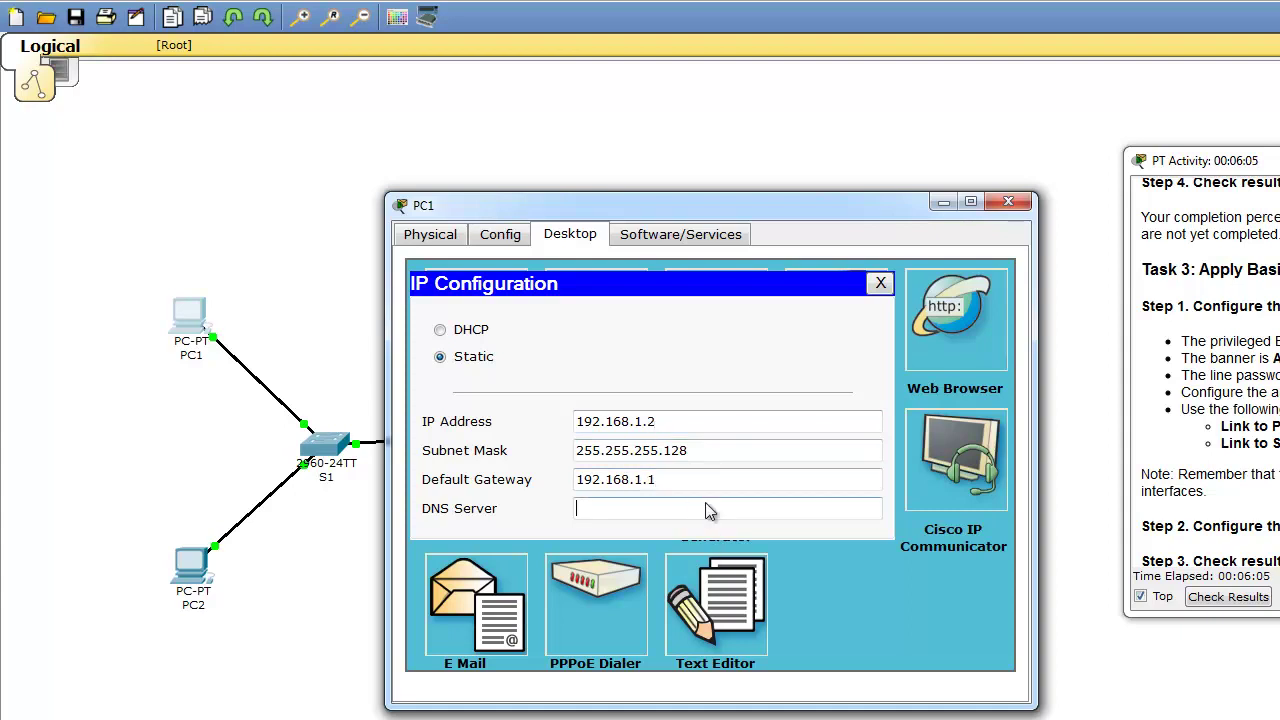
left_click(880, 284)
left_click(1008, 201)
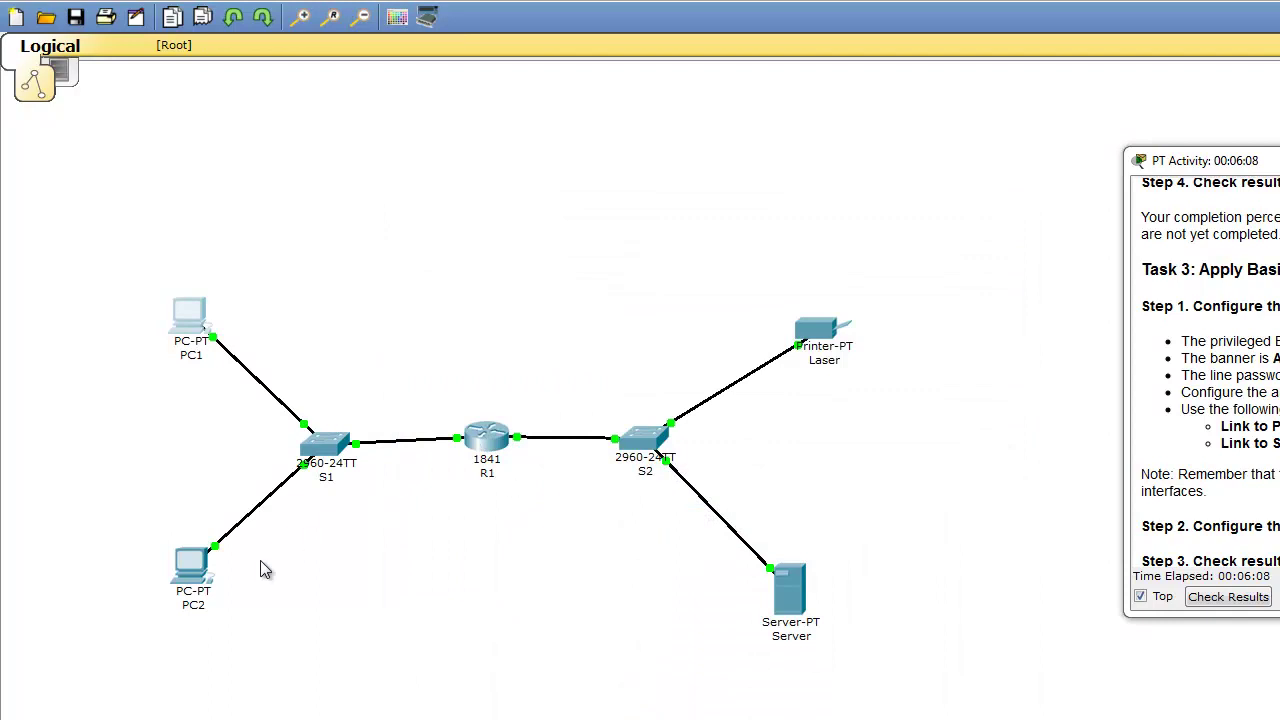
- Assign PC2 the static IP address 192.168.1.126 with subnet mask 255.255.255.128
left_click(192, 570)
left_click(226, 58)
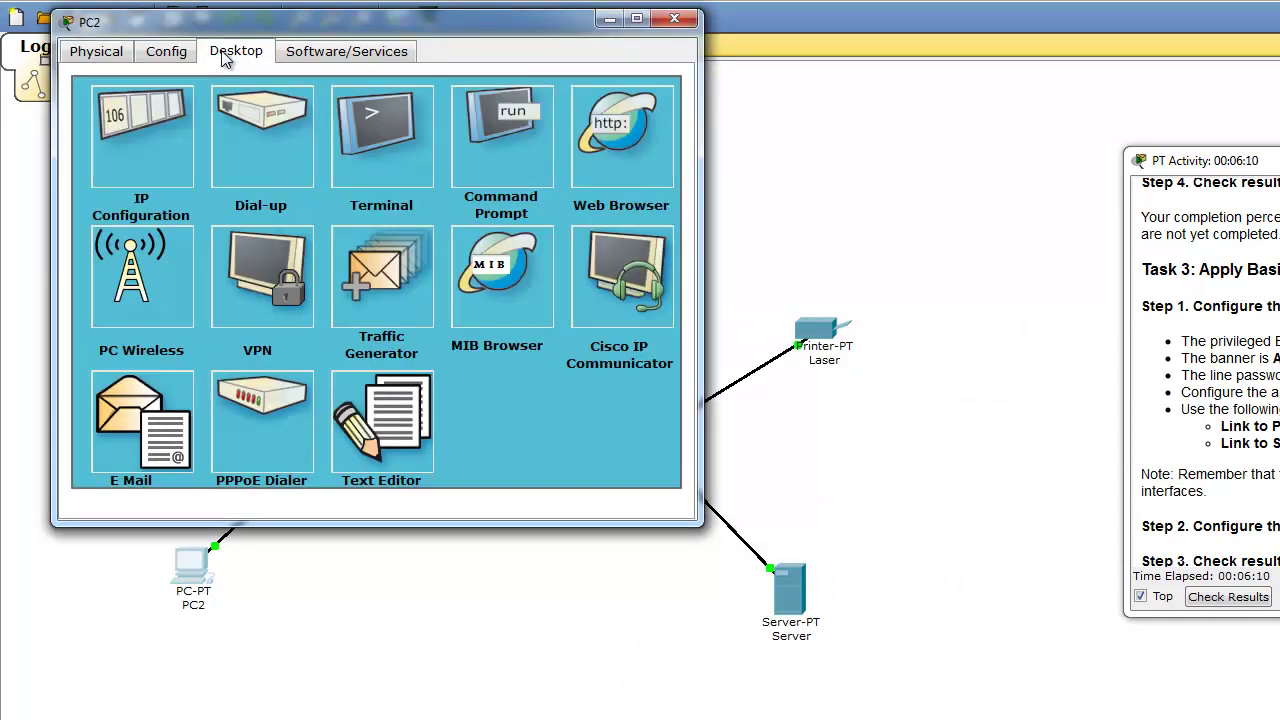
left_click(145, 140)
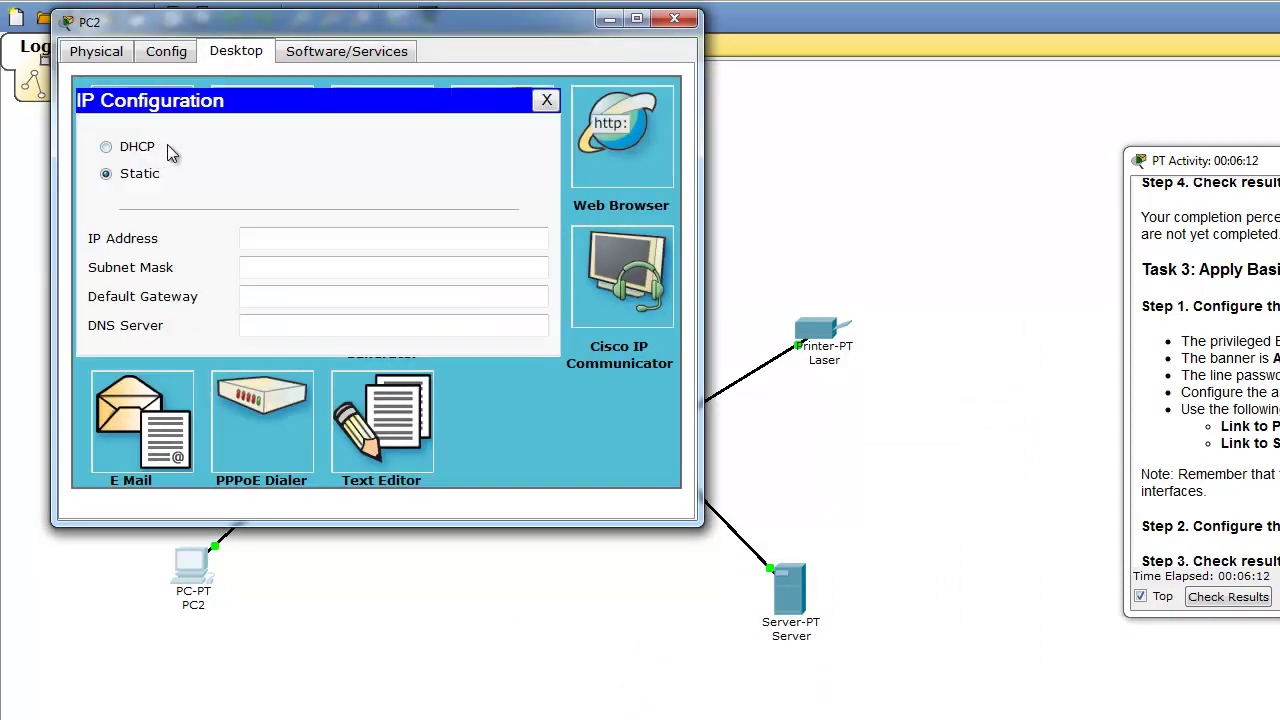
left_click(254, 241)
left_click_drag(358, 29, 576, 148)
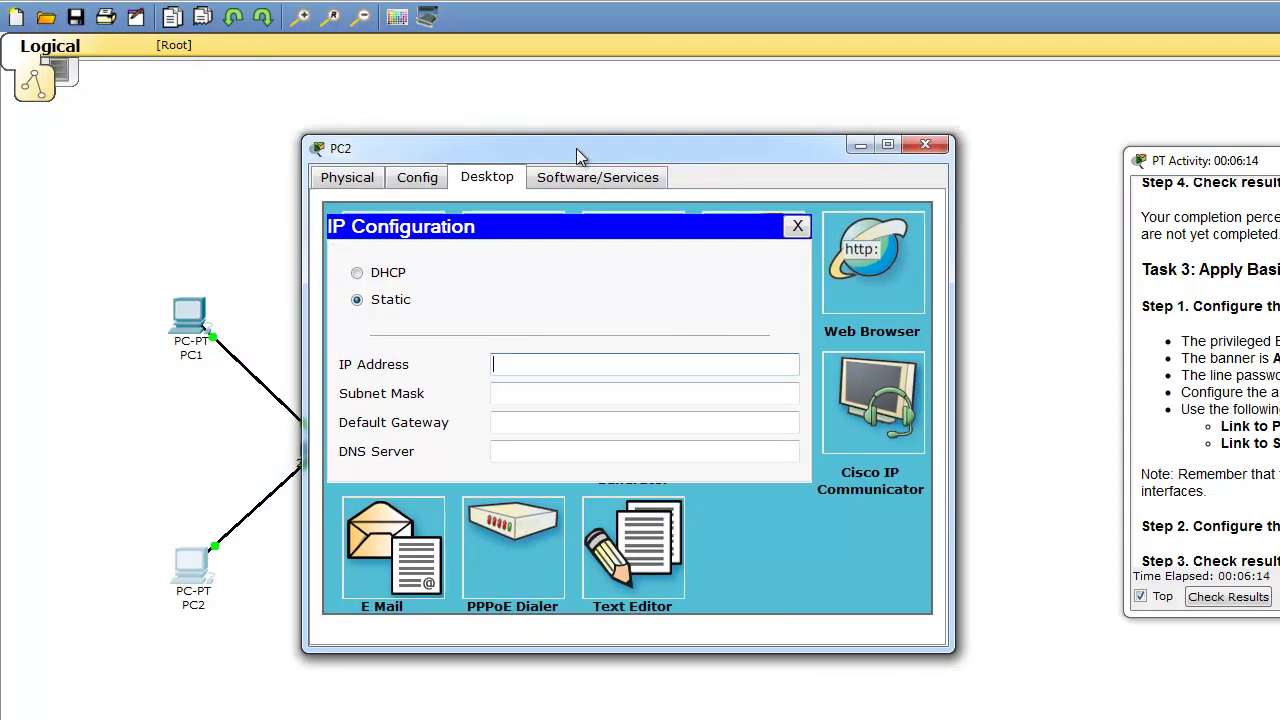
type("192.168.1.126")
left_click(558, 395)
left_click(623, 400)
key("BackSpace")
type("128")
- Set PC2's default gateway to 192.168.1.1 and close its configuration window
left_click(618, 424)
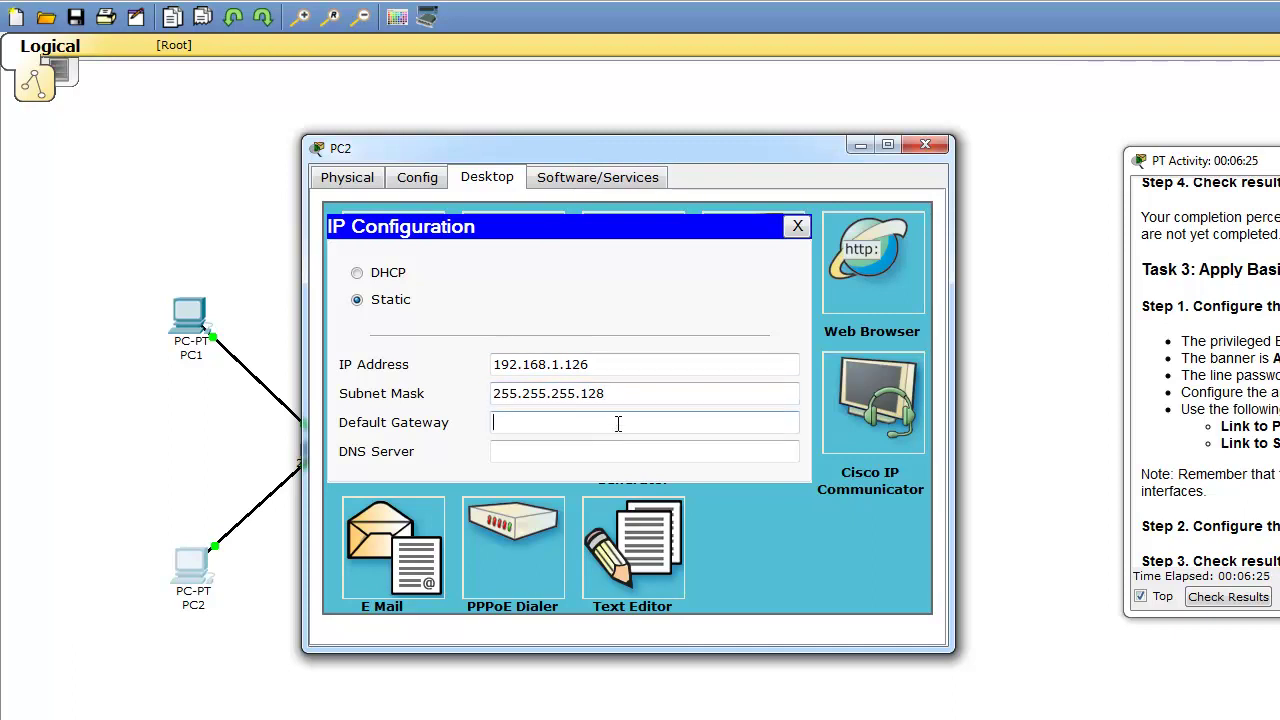
type("192.168.1.1")
left_click(632, 452)
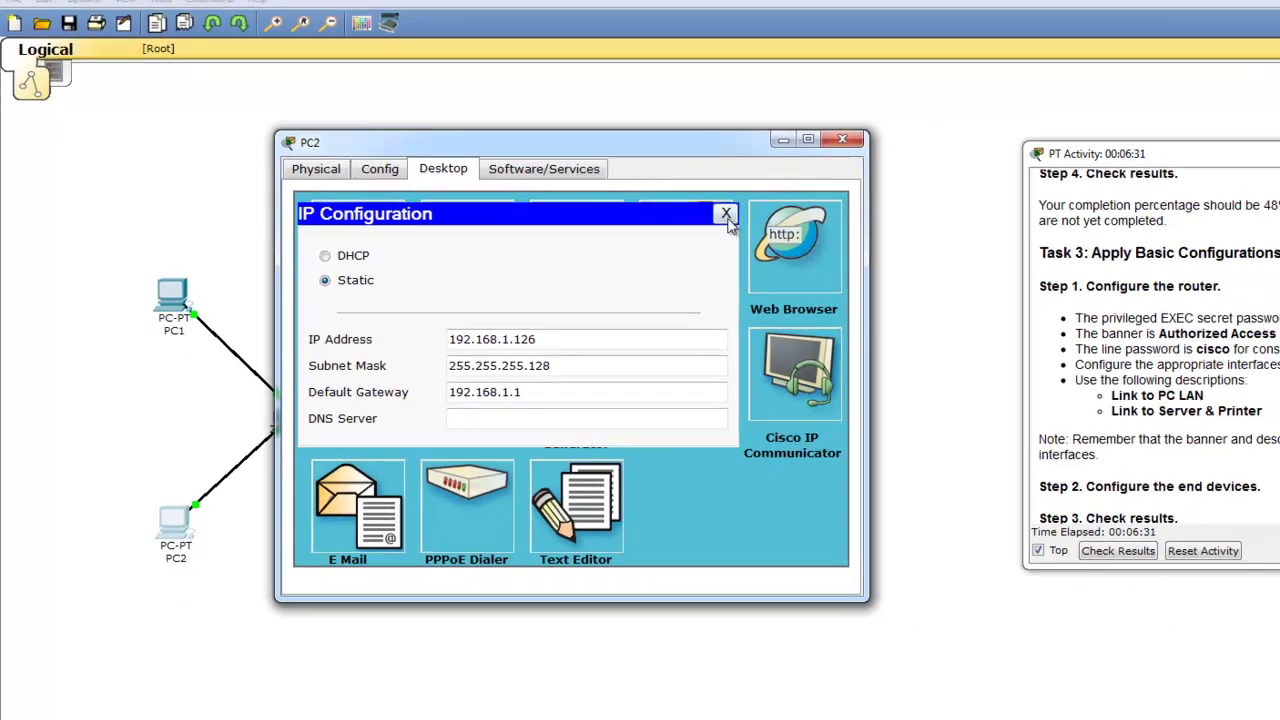
left_click(726, 215)
left_click(842, 139)
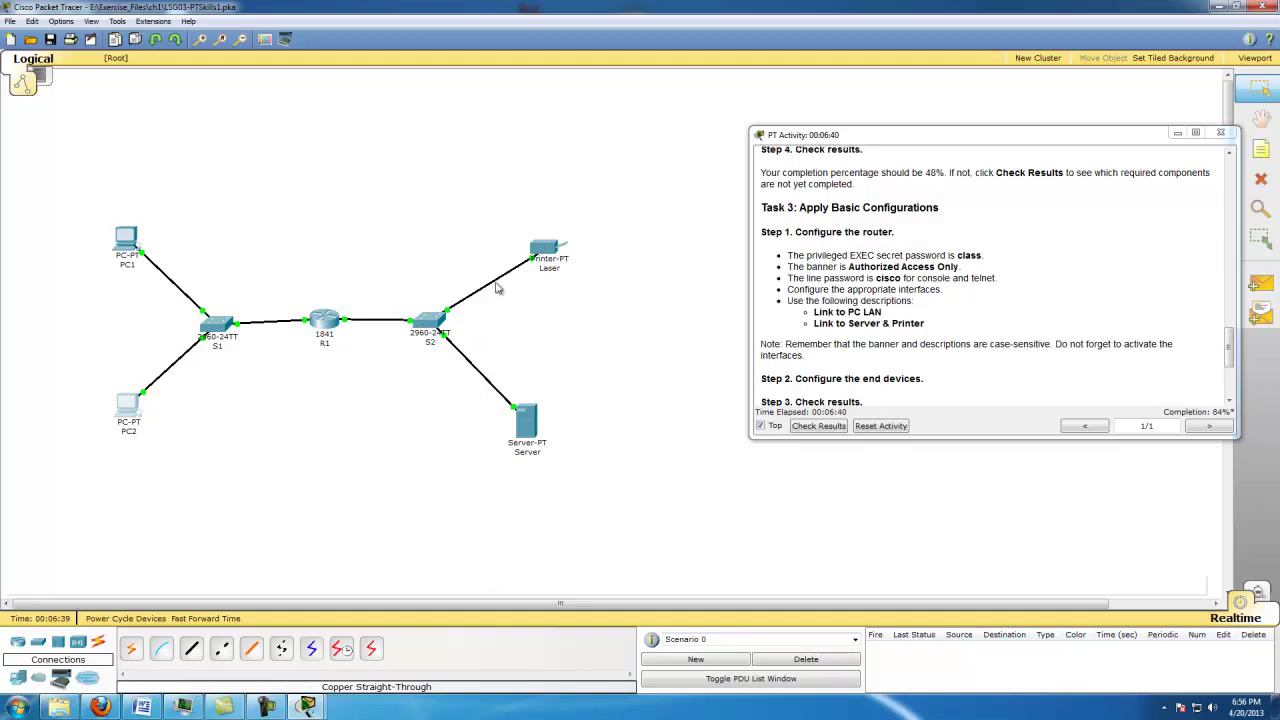
- Enter the static IP address and subnet mask on the Laser printer's FastEthernet interface
left_click(544, 249)
left_click(178, 129)
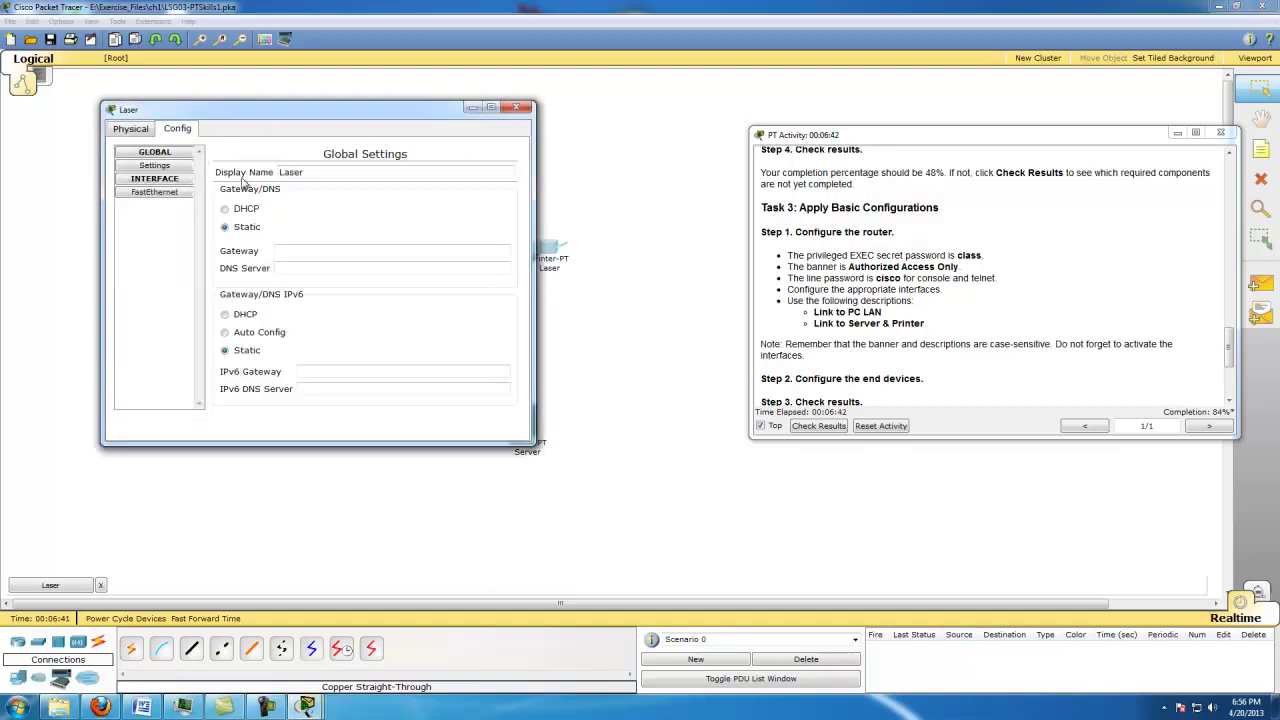
left_click(150, 192)
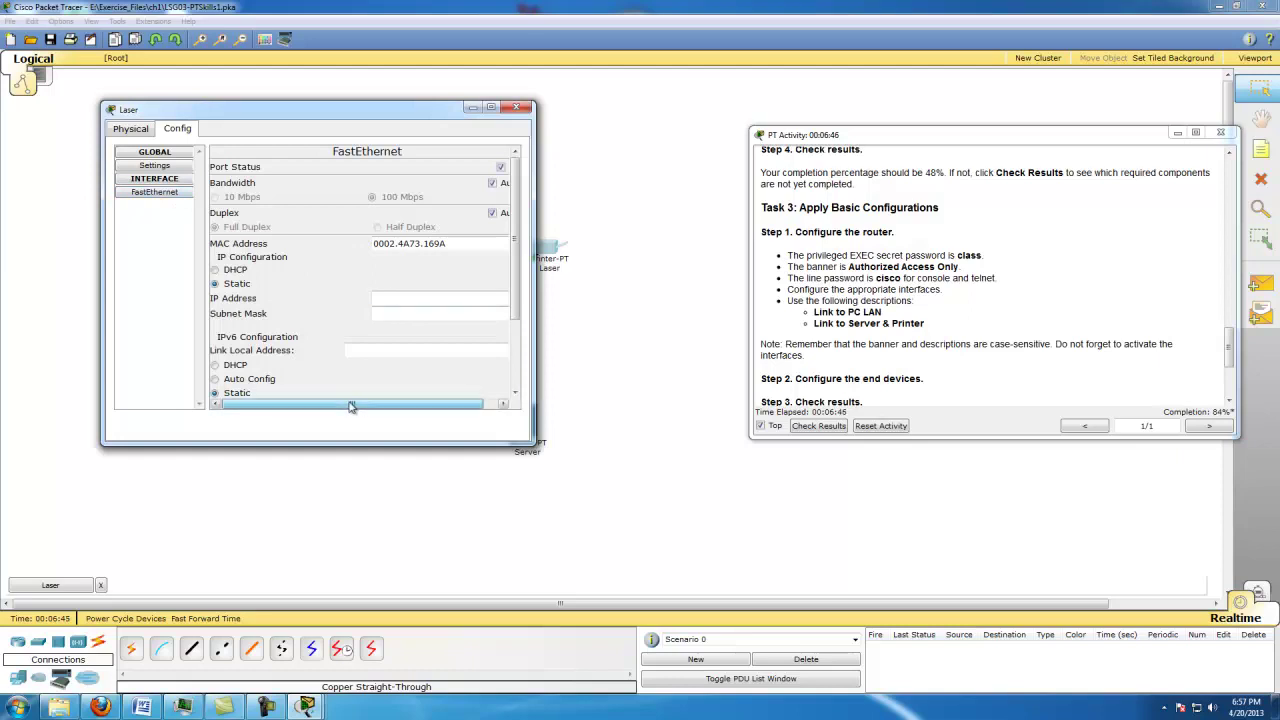
left_click(385, 299)
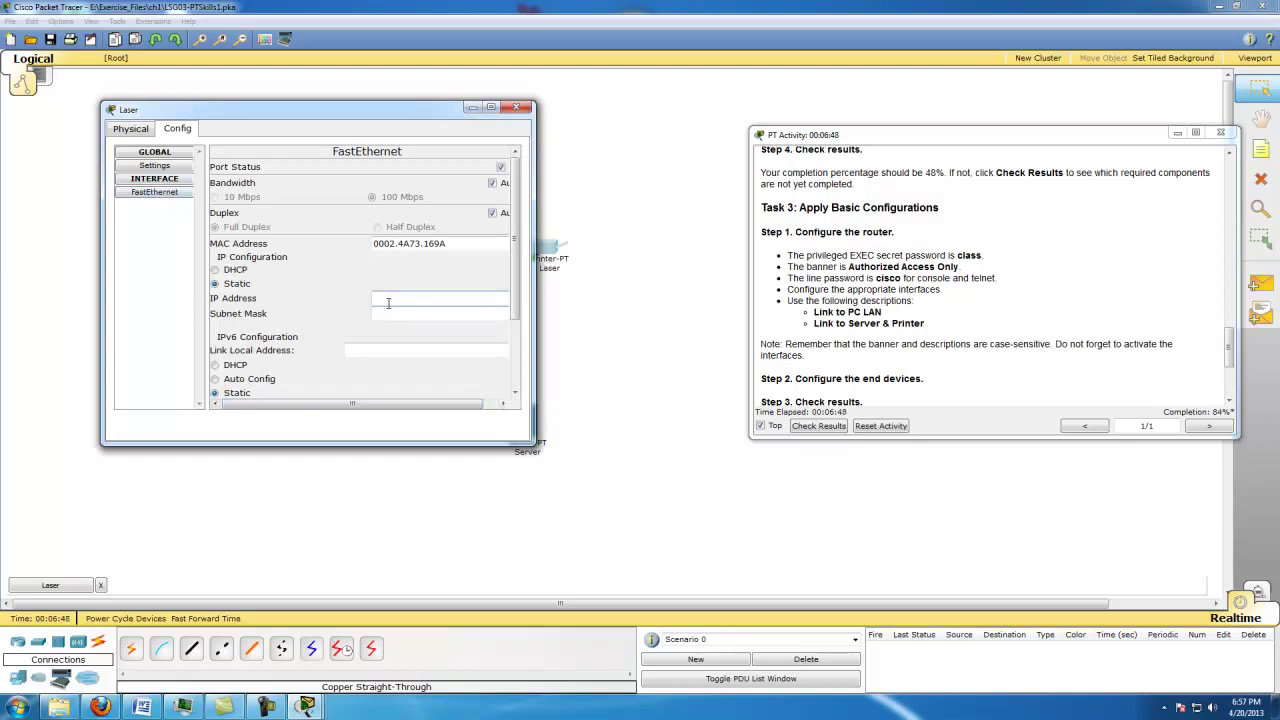
left_click(160, 166)
left_click(165, 193)
left_click(155, 166)
left_click(154, 192)
left_click(455, 298)
left_click(460, 315)
- Set the Laser printer's gateway to 192.168.1.129 in its global settings and close its window
left_click(158, 165)
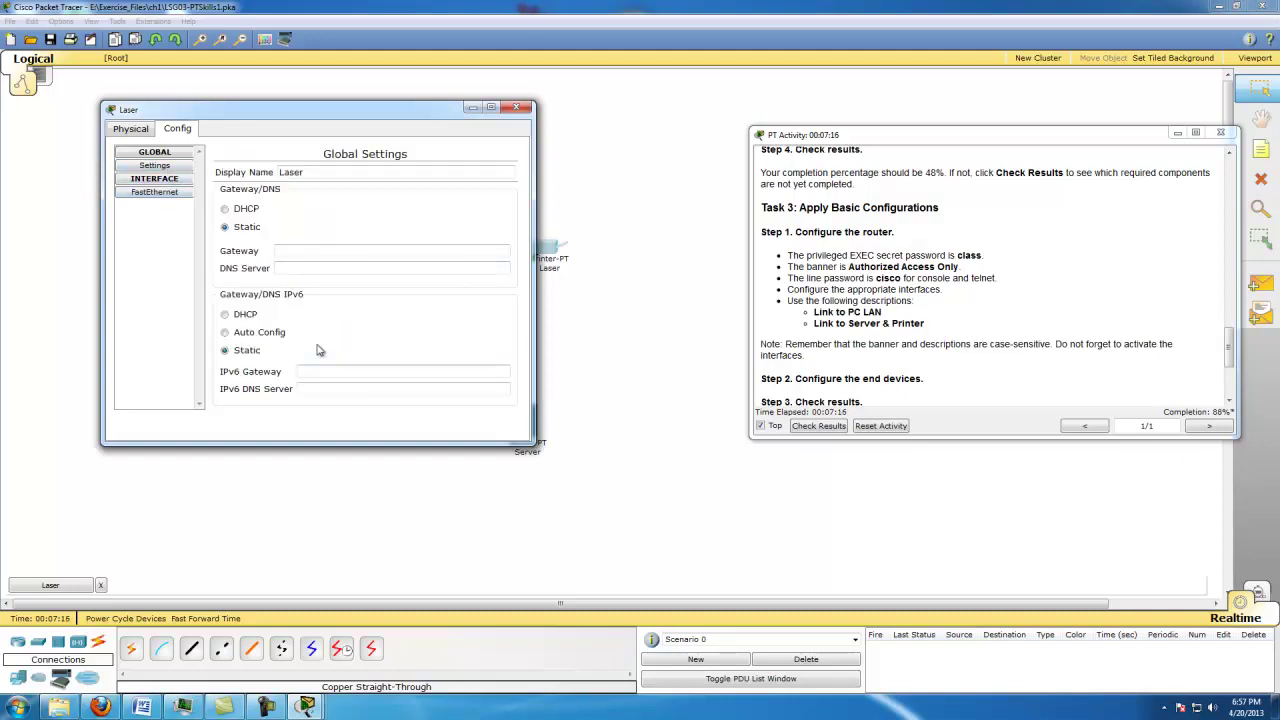
left_click(302, 250)
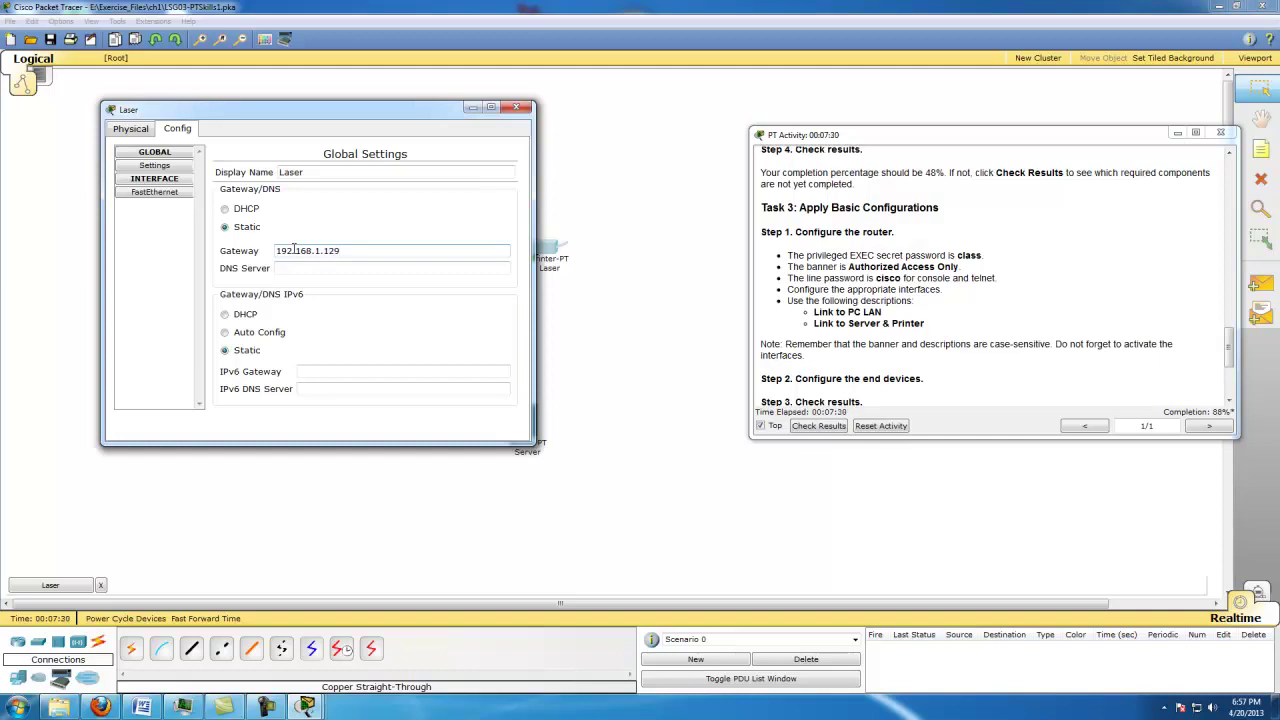
left_click(515, 110)
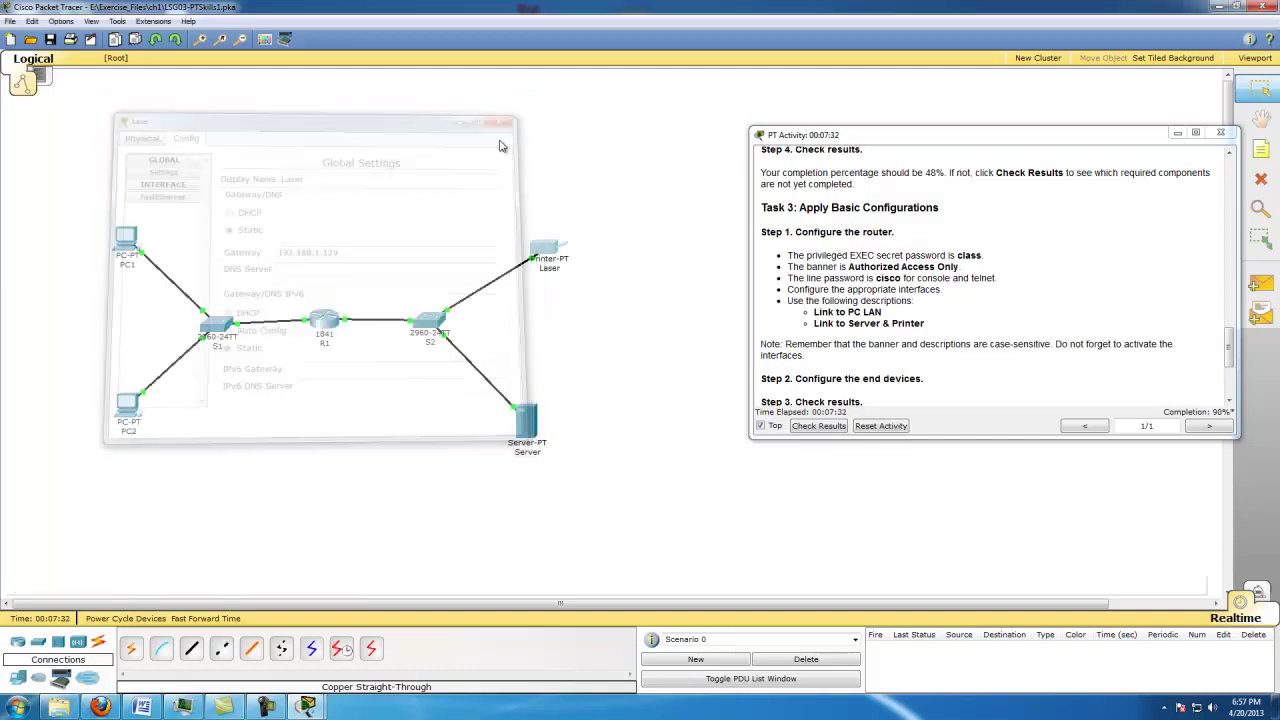
- Assign the Server the static IP address 192.168.1.190 with subnet mask 255.255.255.192
left_click(525, 432)
left_click(273, 179)
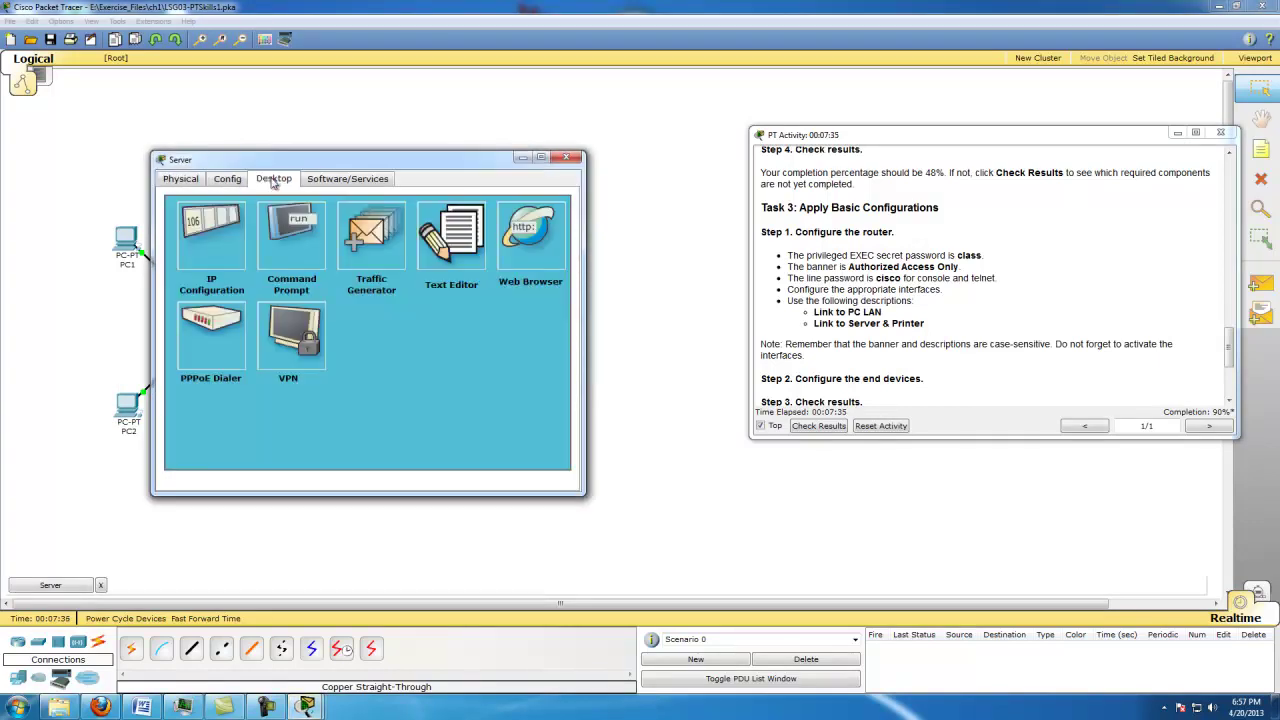
left_click(213, 250)
left_click(299, 305)
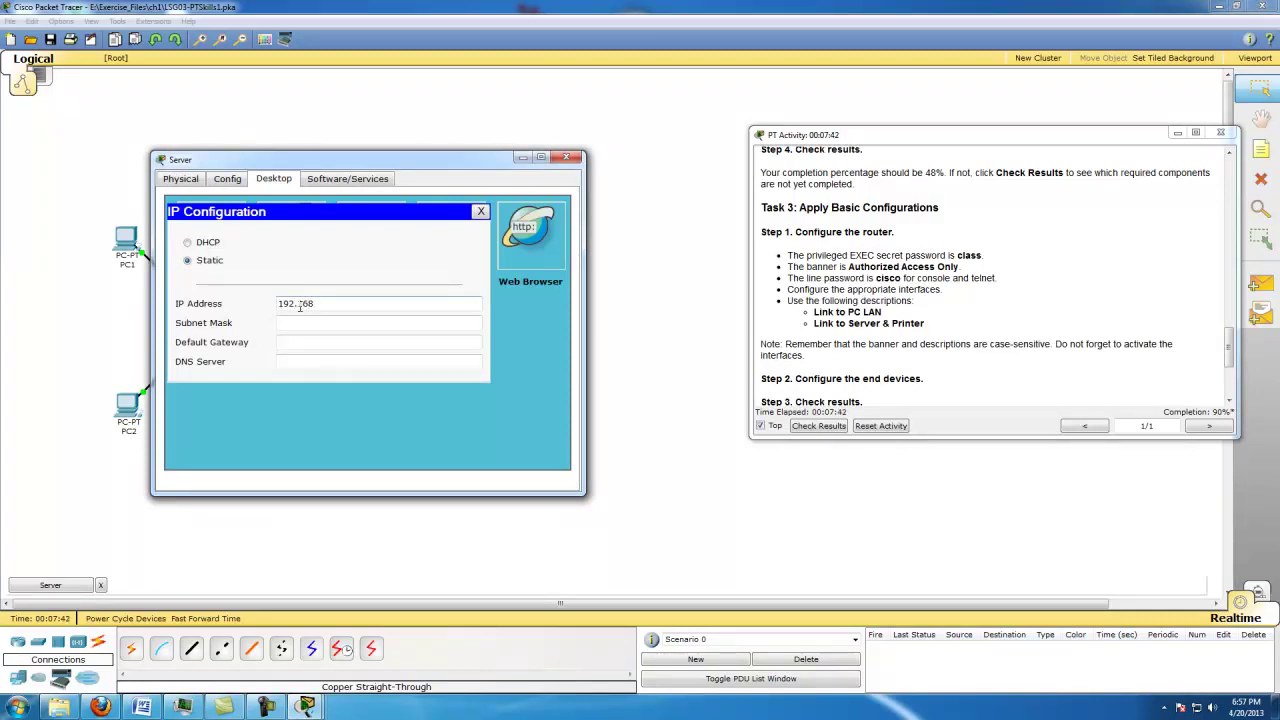
type("192.168.1.190")
left_click(316, 323)
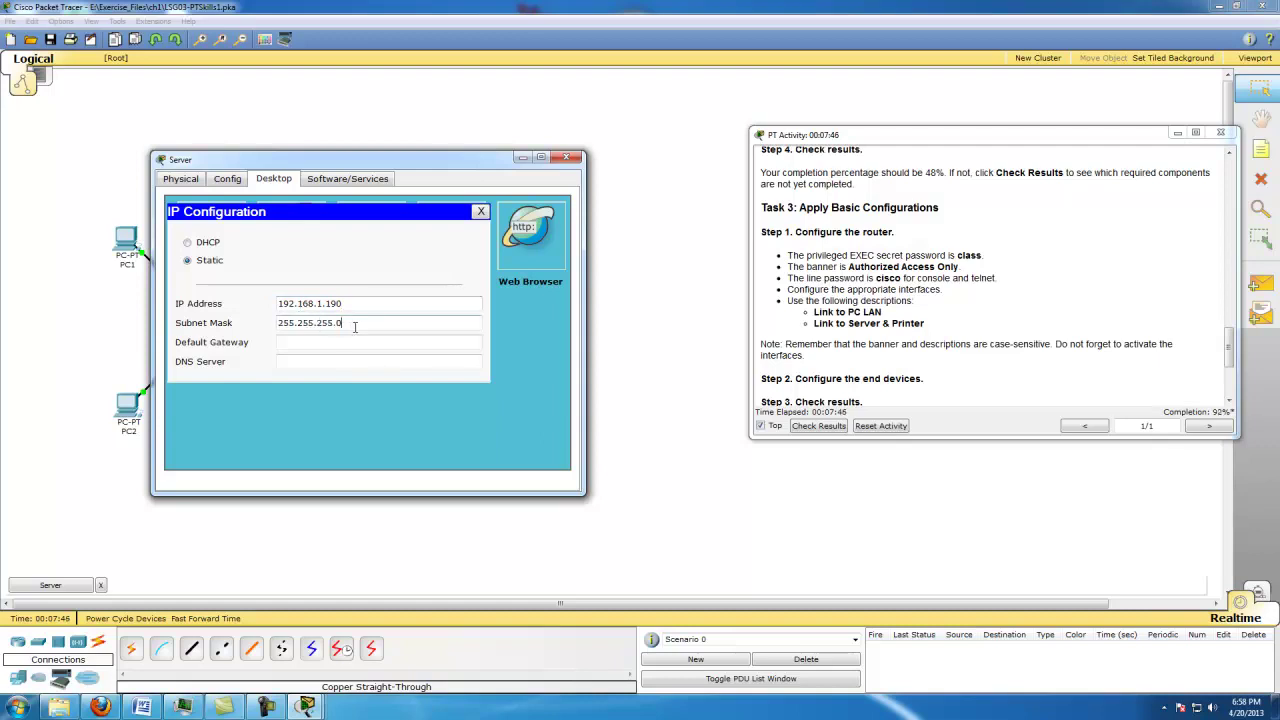
type("192")
- Set the Server's default gateway to 192.168.1.129 and close its configuration window
left_click(352, 341)
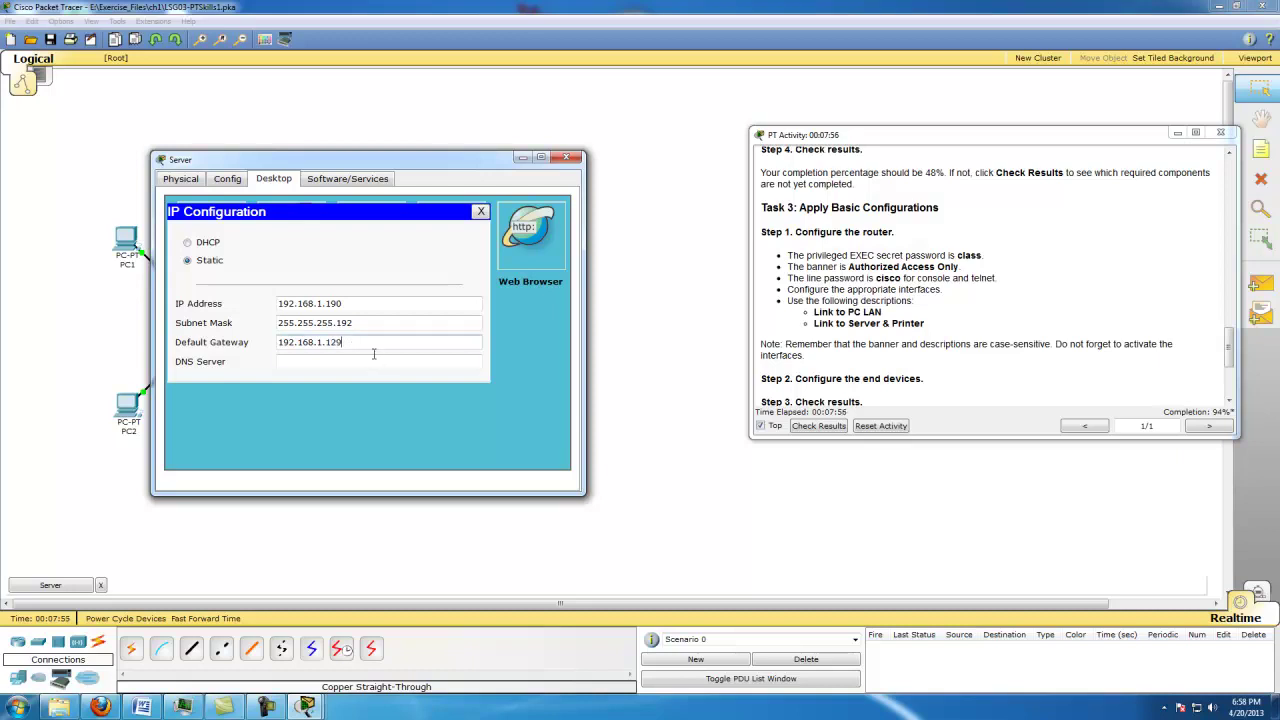
left_click(481, 211)
left_click(566, 159)
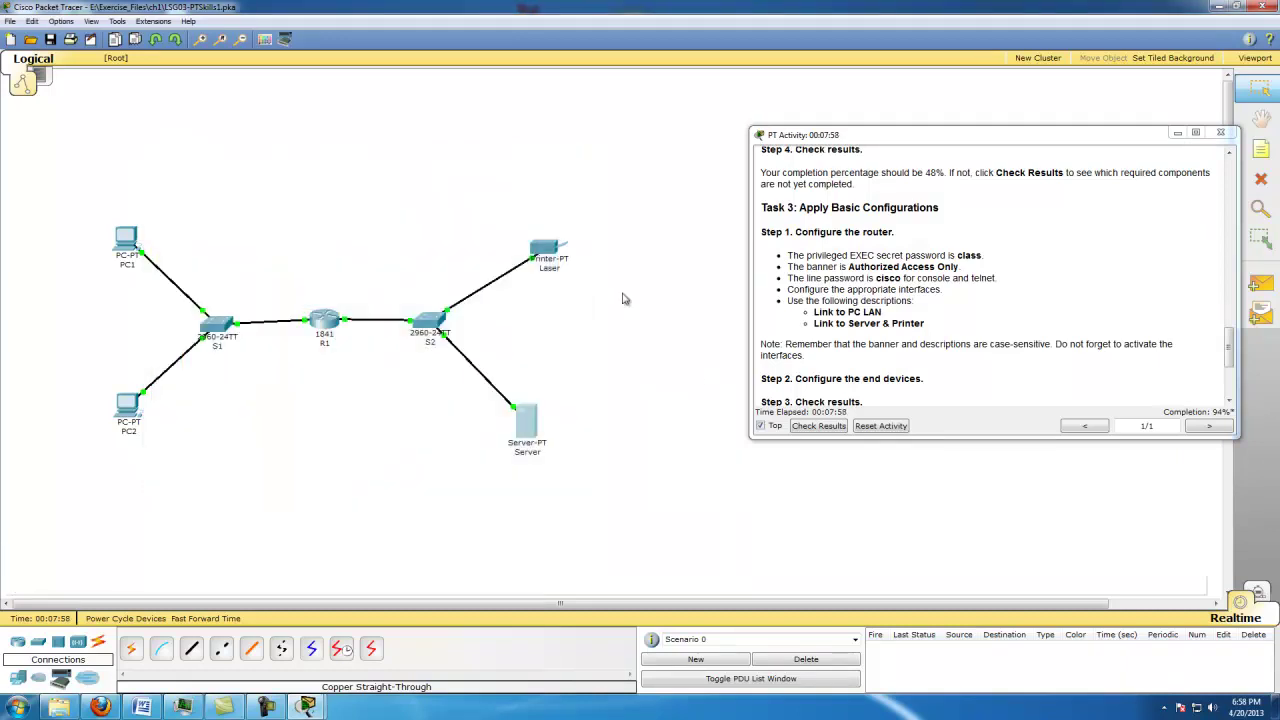
- Check the activity results and review the assessment items for incorrect entries
left_click(819, 426)
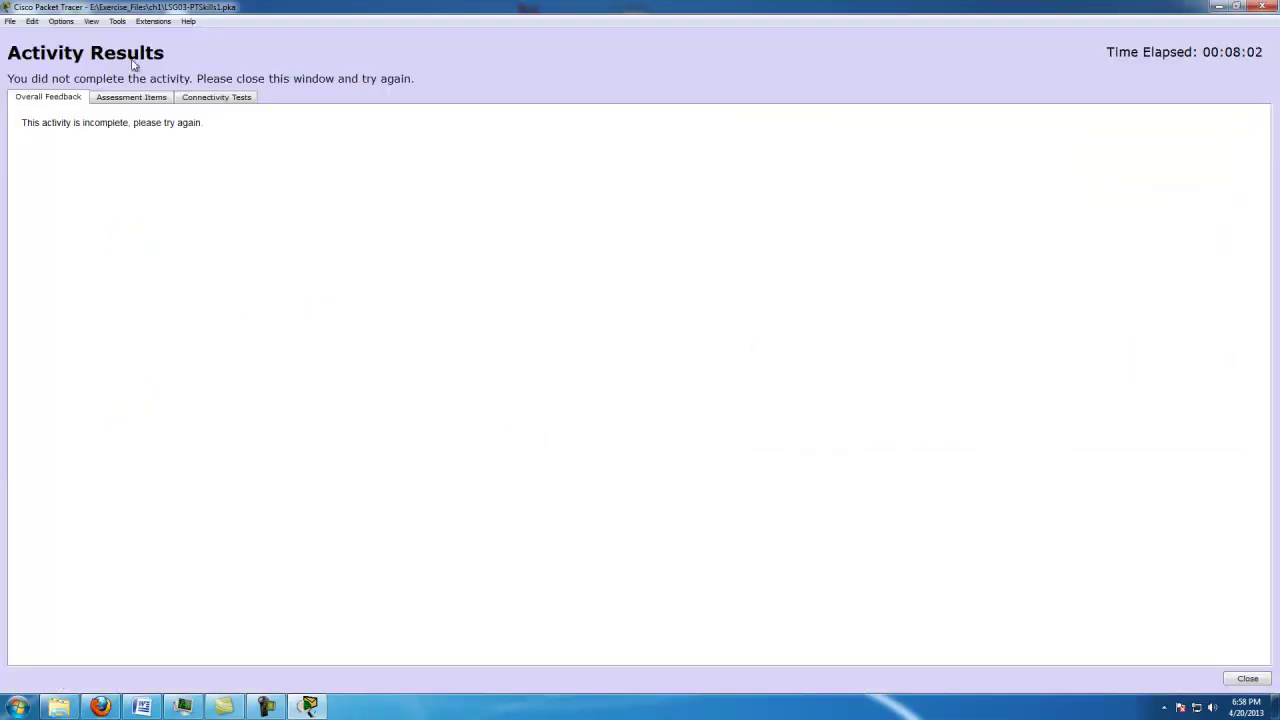
left_click(134, 98)
scroll(160, 400, "down", 6)
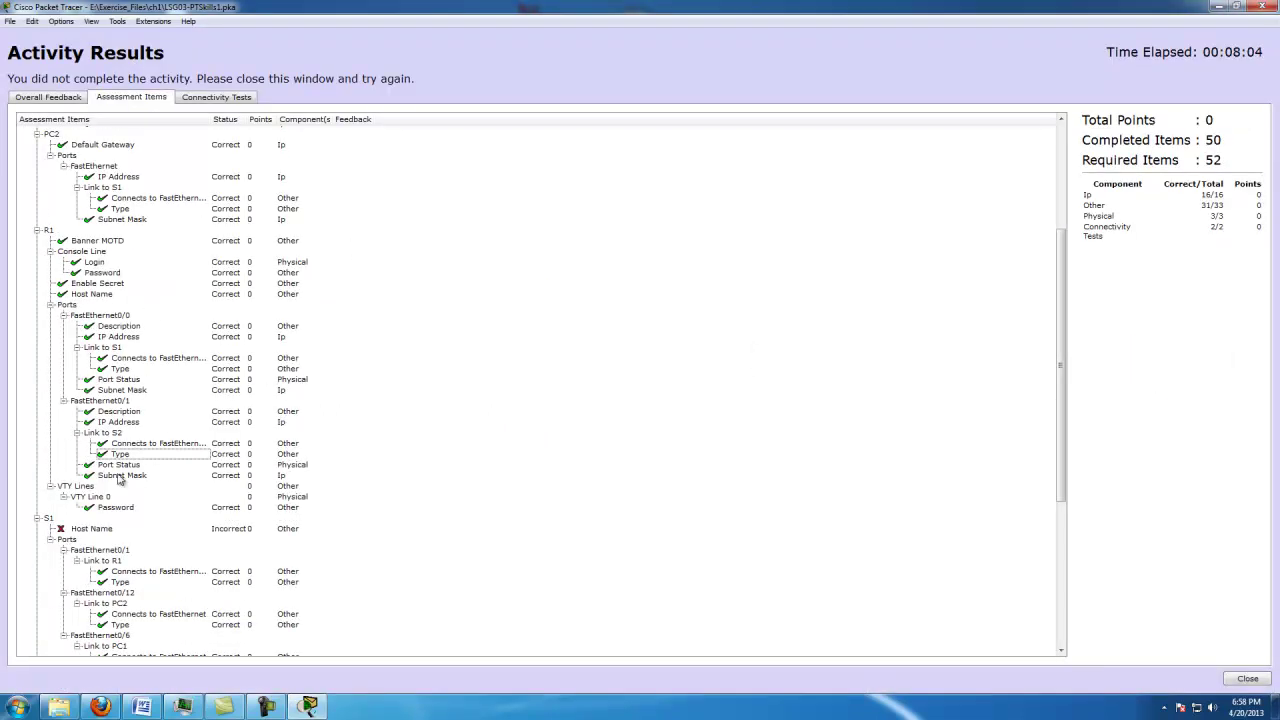
- Examine the incorrect host name items for switches S1 and S2 in the assessment results and close the results
left_click(62, 530)
scroll(195, 505, "down", 5)
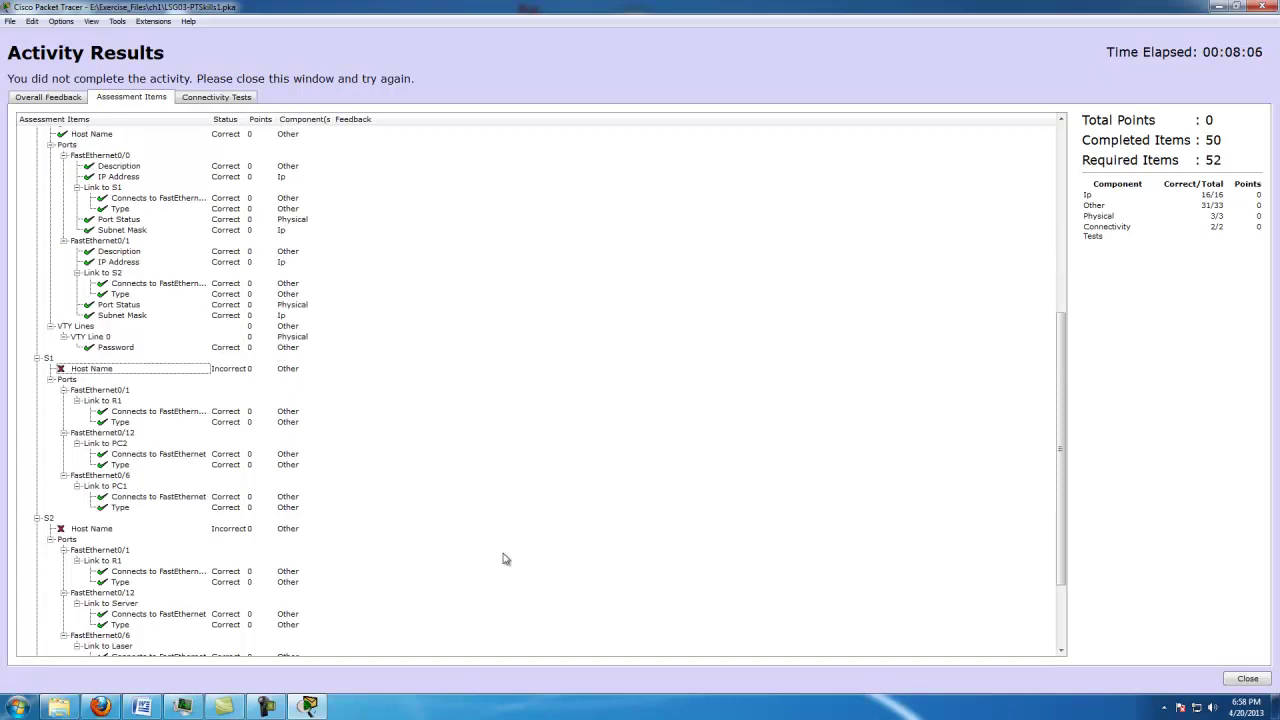
left_click(1247, 679)
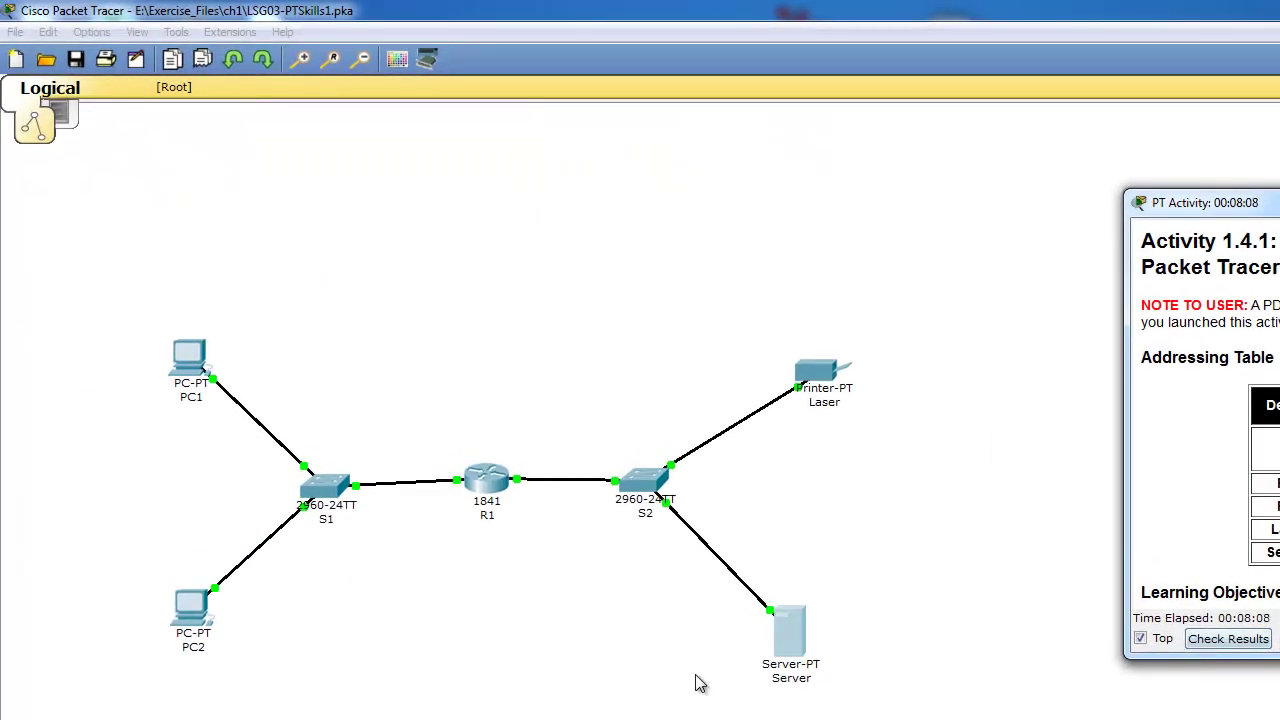
- Set the hostname of switch S1 to S1 from its command line in global configuration mode and close its window
left_click(322, 482)
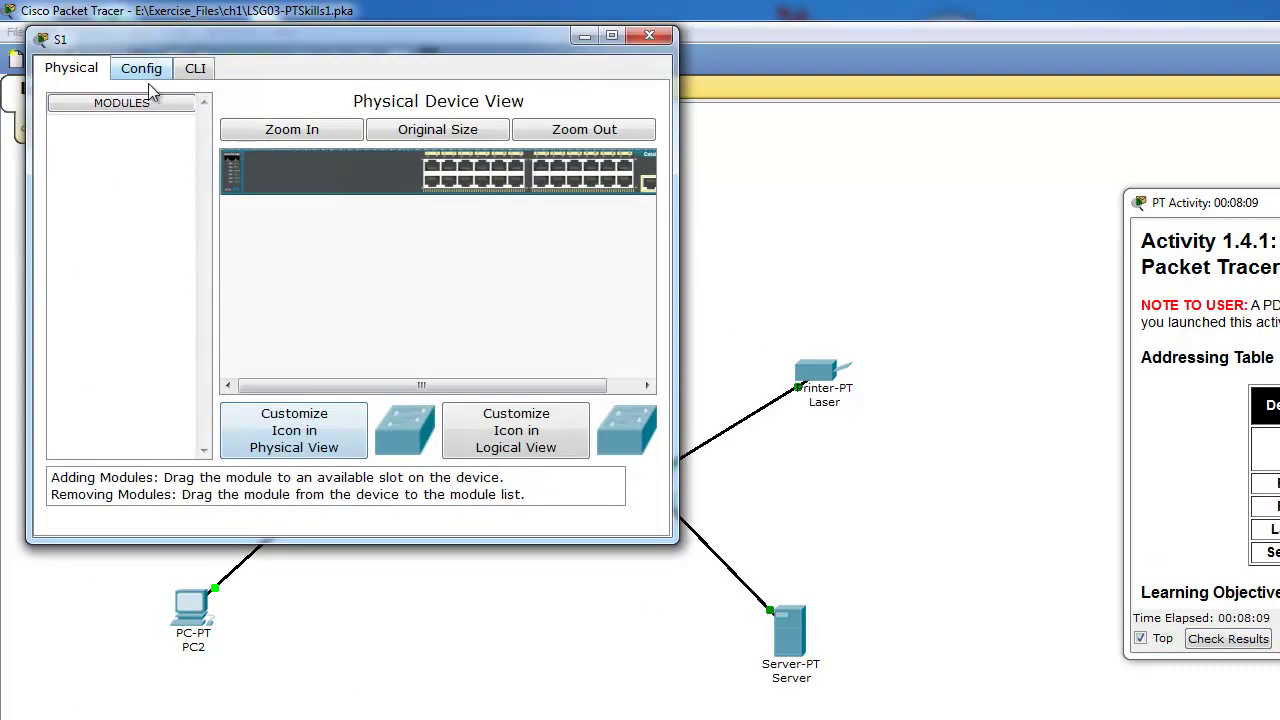
left_click(195, 67)
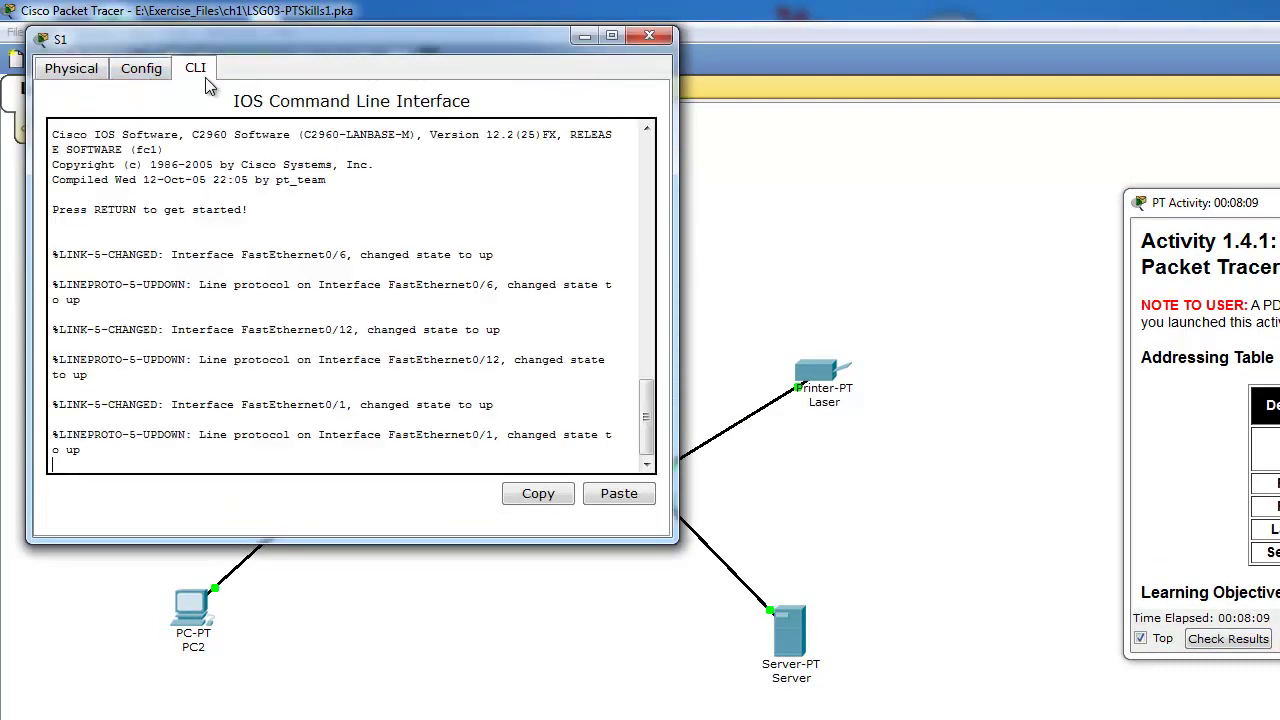
key("Return")
key("Return")
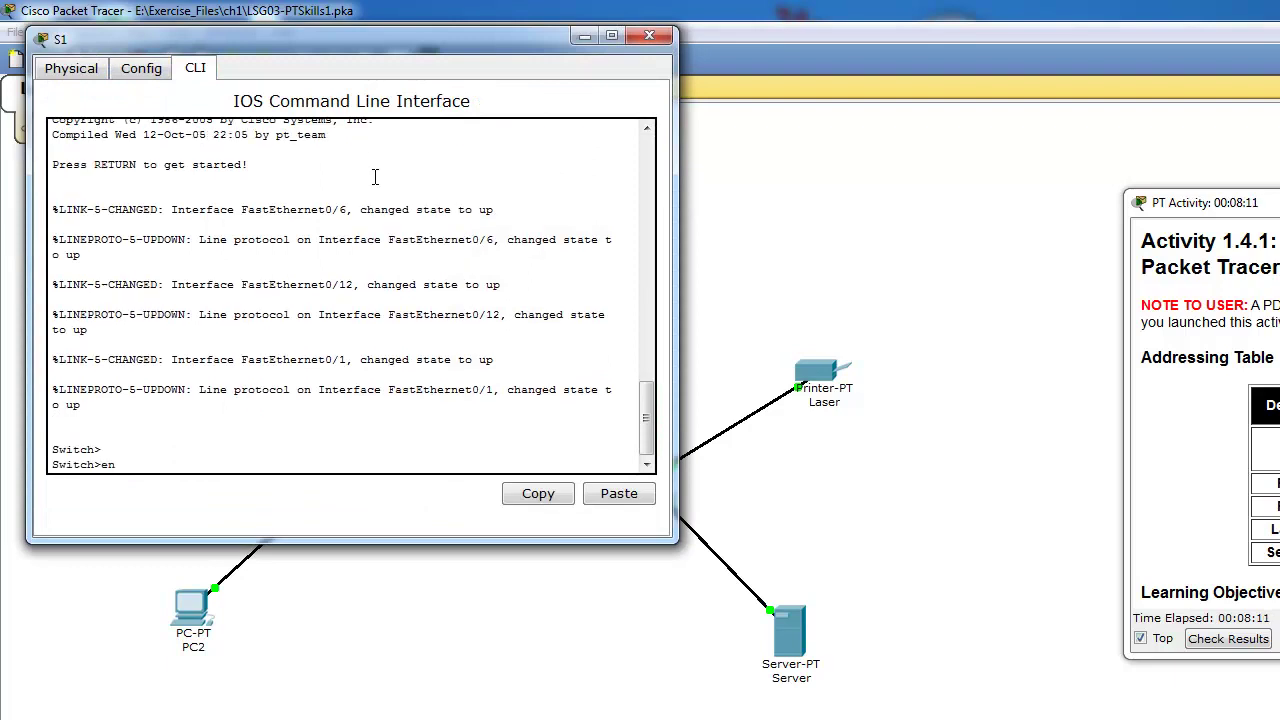
type("en")
key("Return")
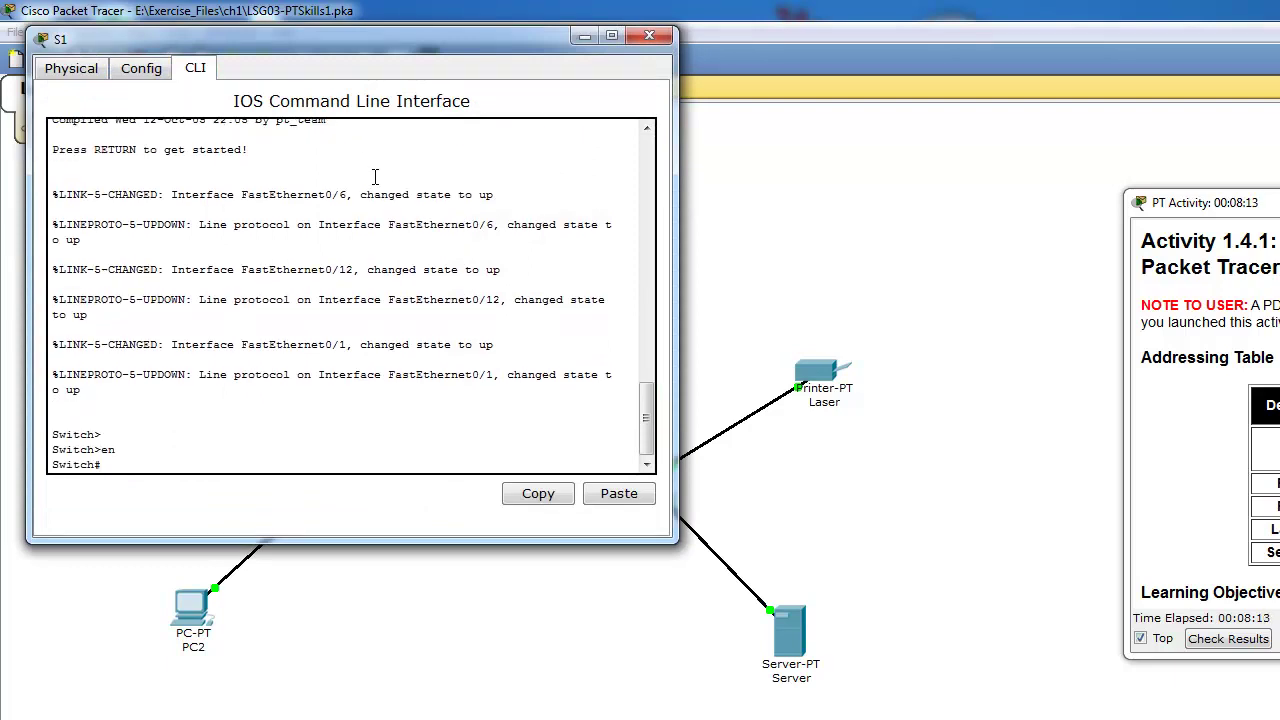
type("config t")
key("Return")
type("hostname S1")
key("Return")
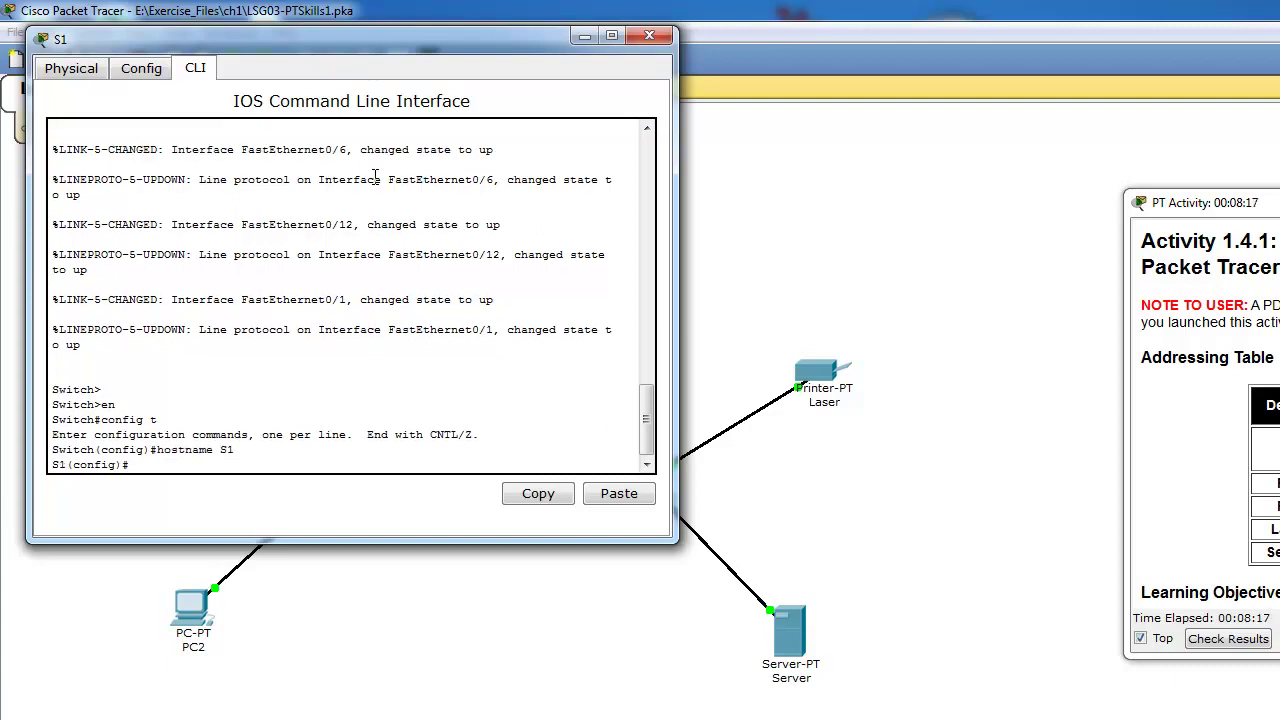
left_click(651, 37)
- Set the hostname of switch S2 to S2 from its command line and exit global configuration mode
left_click(655, 488)
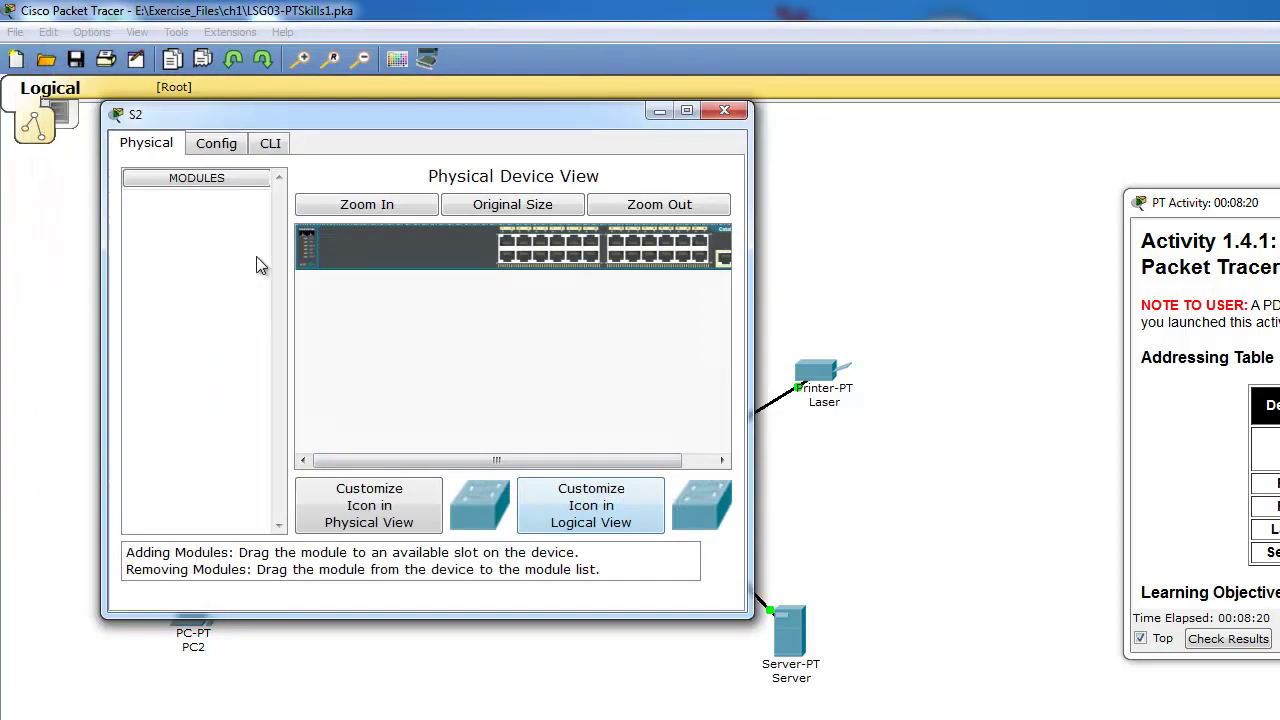
left_click(270, 143)
key("Return")
key("Return")
type("co")
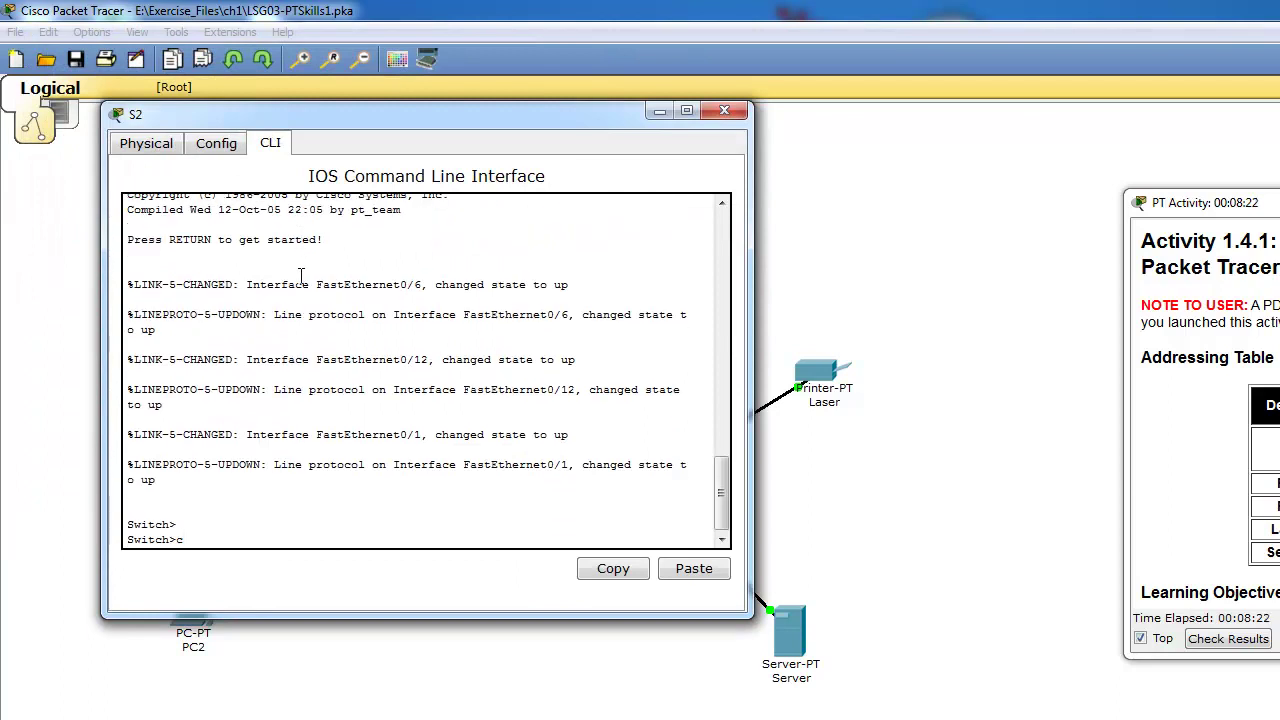
type("n")
key("Return")
type("config t")
key("Return")
type("hostn")
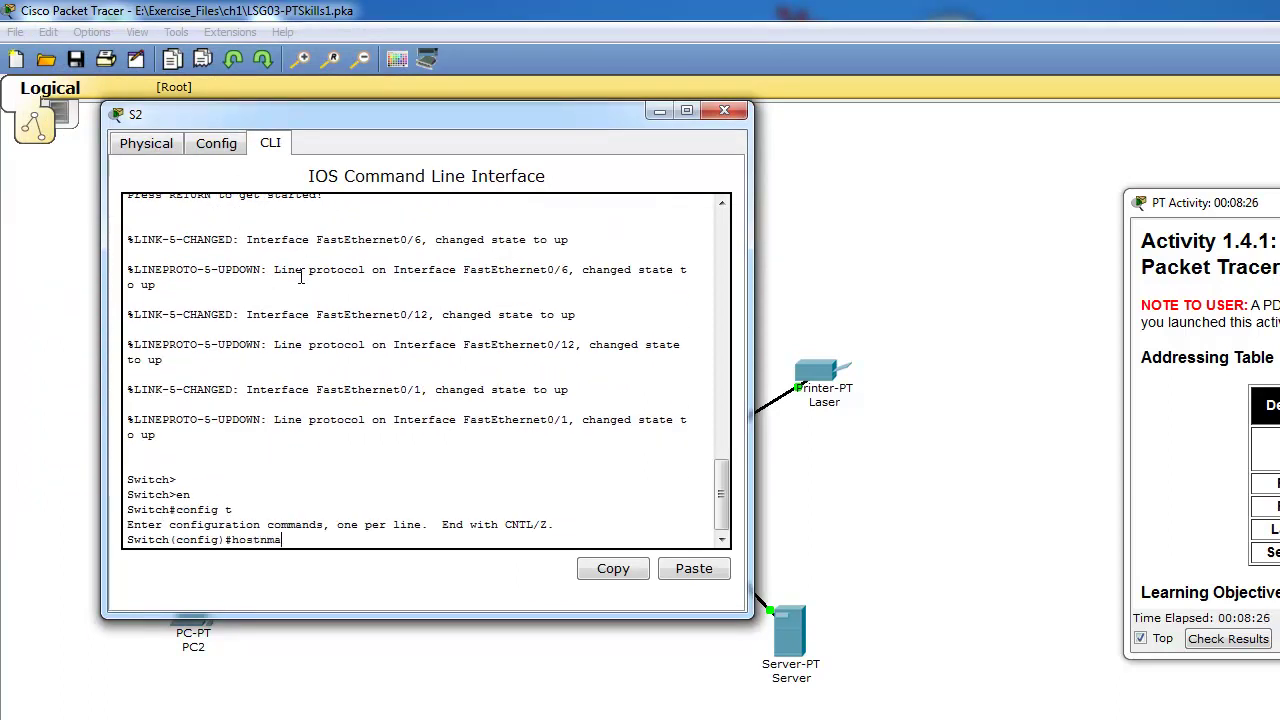
type("ame S2")
key("Return")
type("exit")
key("Return")
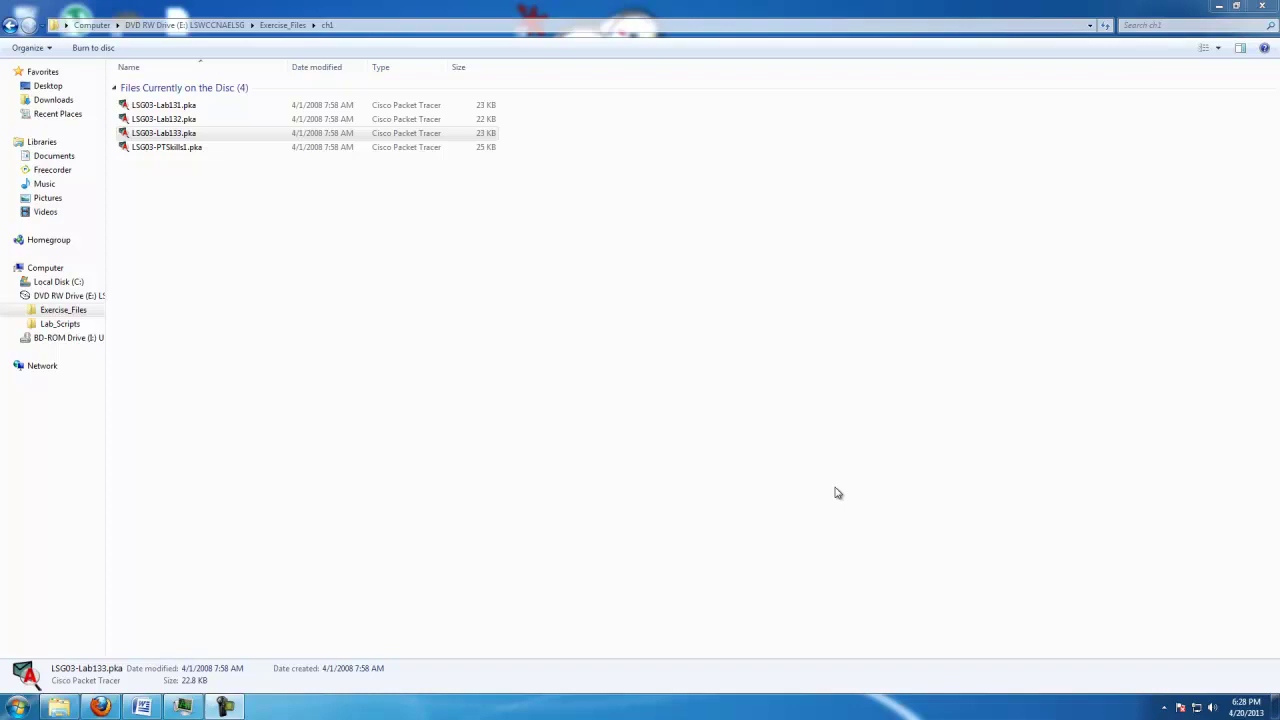
- Open LSG03-Lab133.pka, maximize the workspace, and keep the activity instructions on top, moved and enlarged beside the topology
left_click(186, 135)
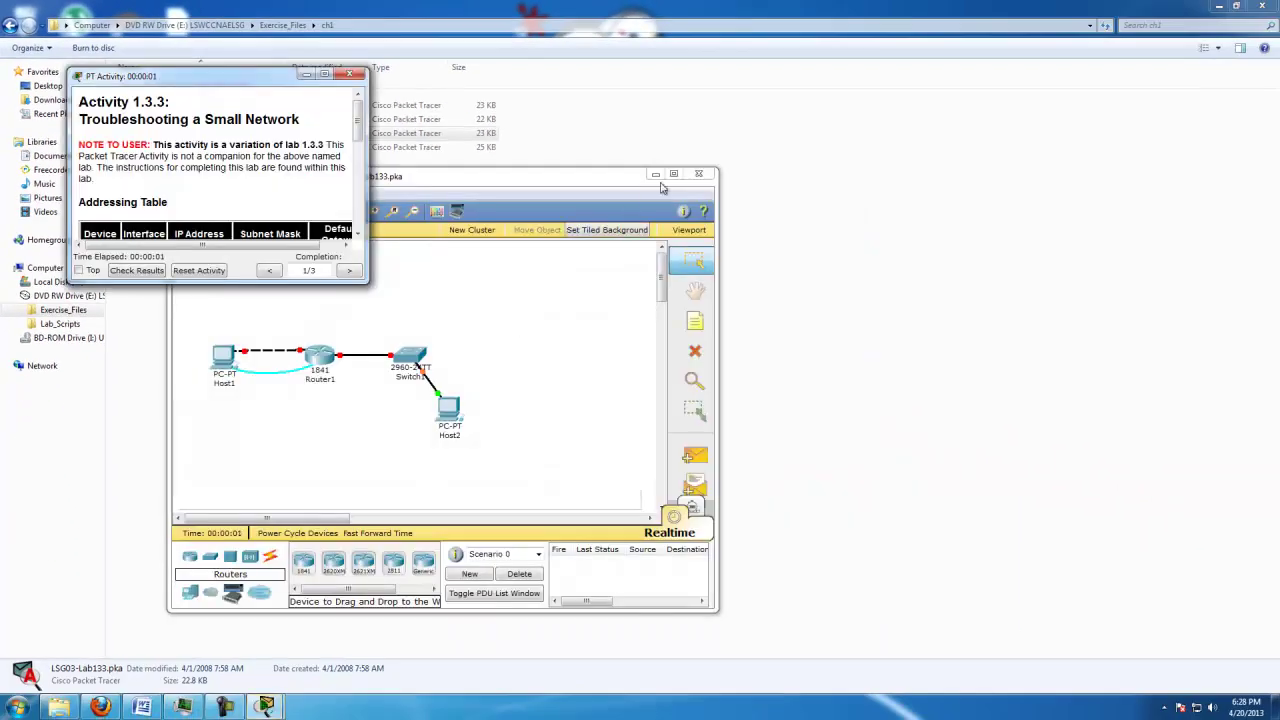
left_click(669, 175)
mouse_move(265, 707)
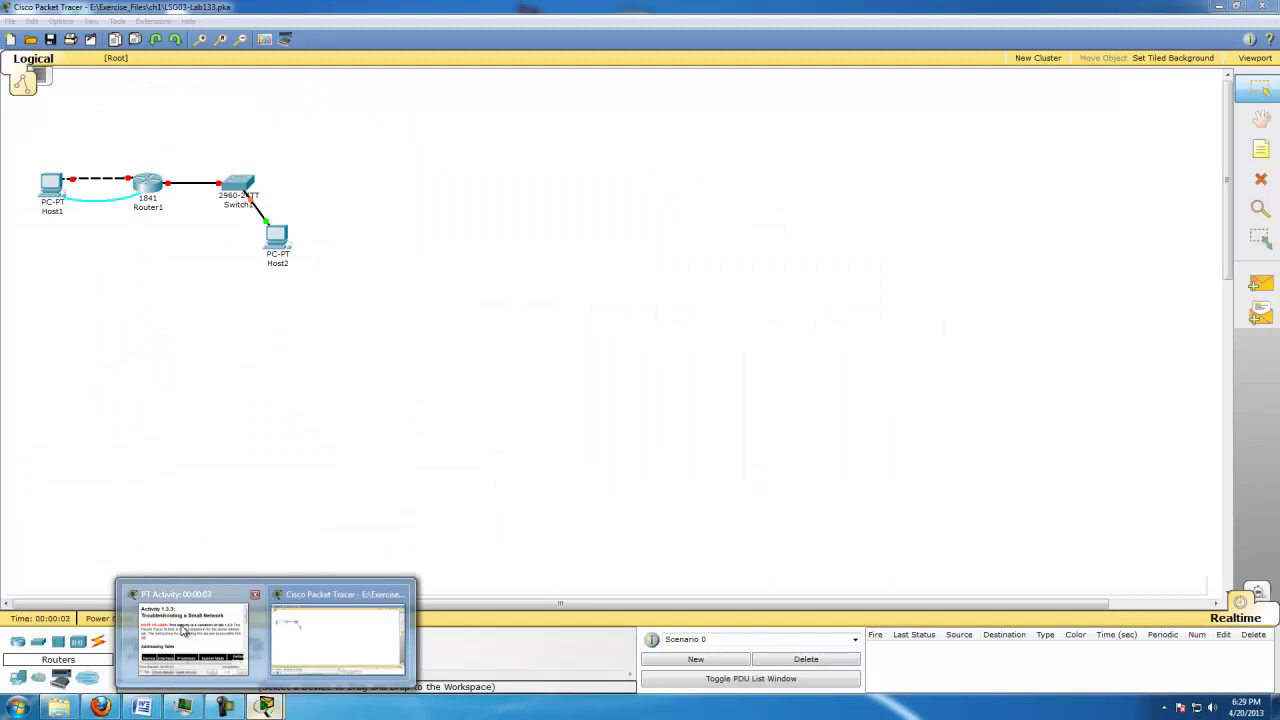
left_click(190, 630)
left_click_drag(212, 78, 964, 190)
left_click(832, 384)
left_click_drag(1123, 398, 1190, 476)
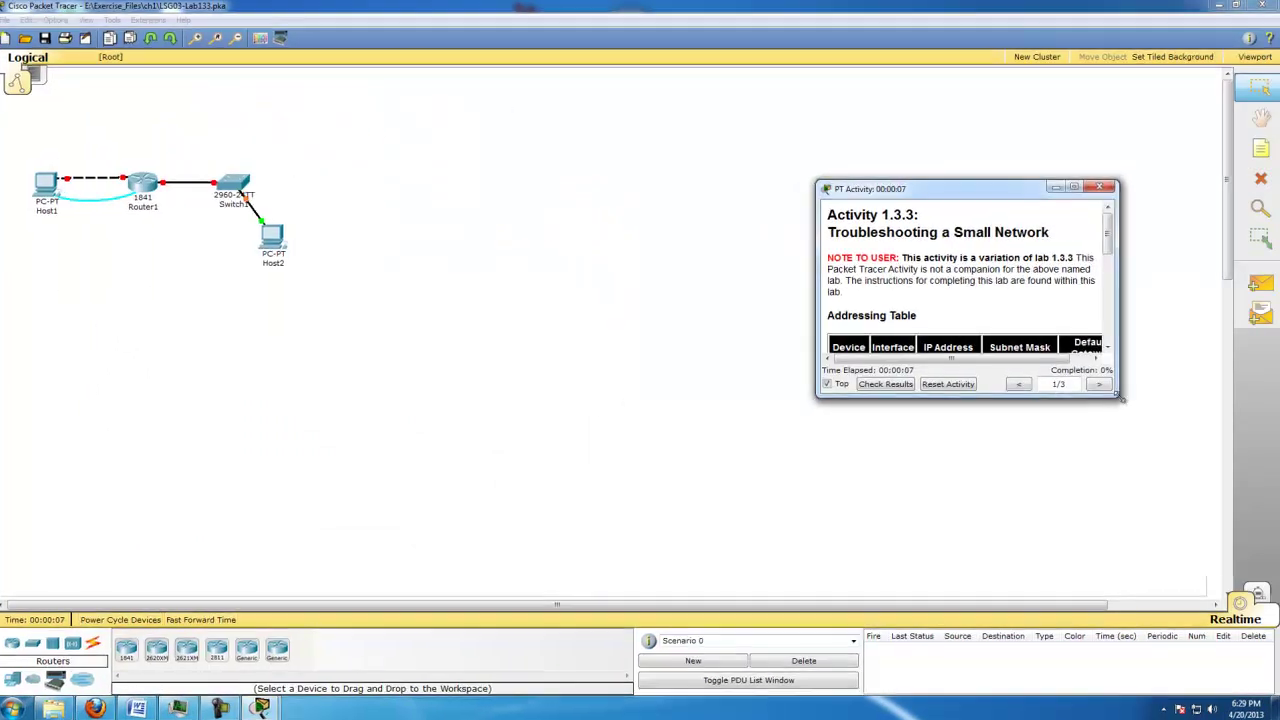
left_click_drag(1147, 553, 1193, 606)
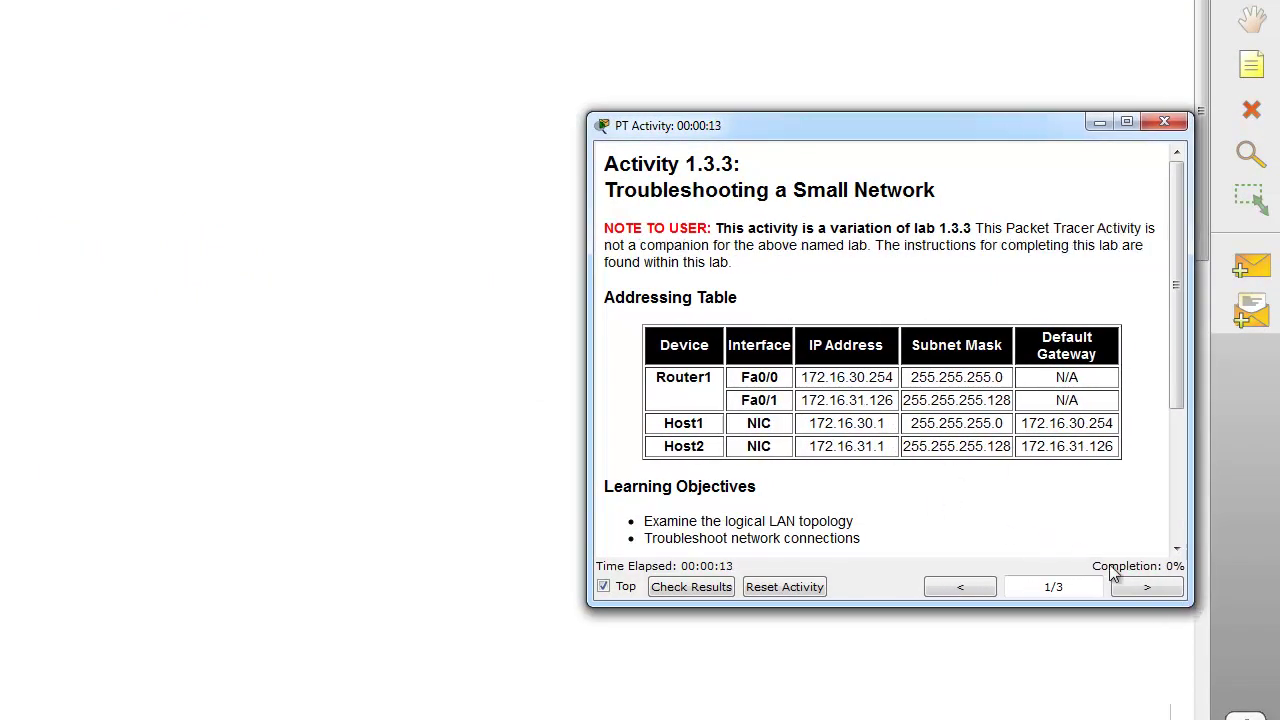
- Read the Activity 1.3.3 instructions, examining the subnet host requirements and the Subnet A and Subnet B address tables
left_click(1146, 592)
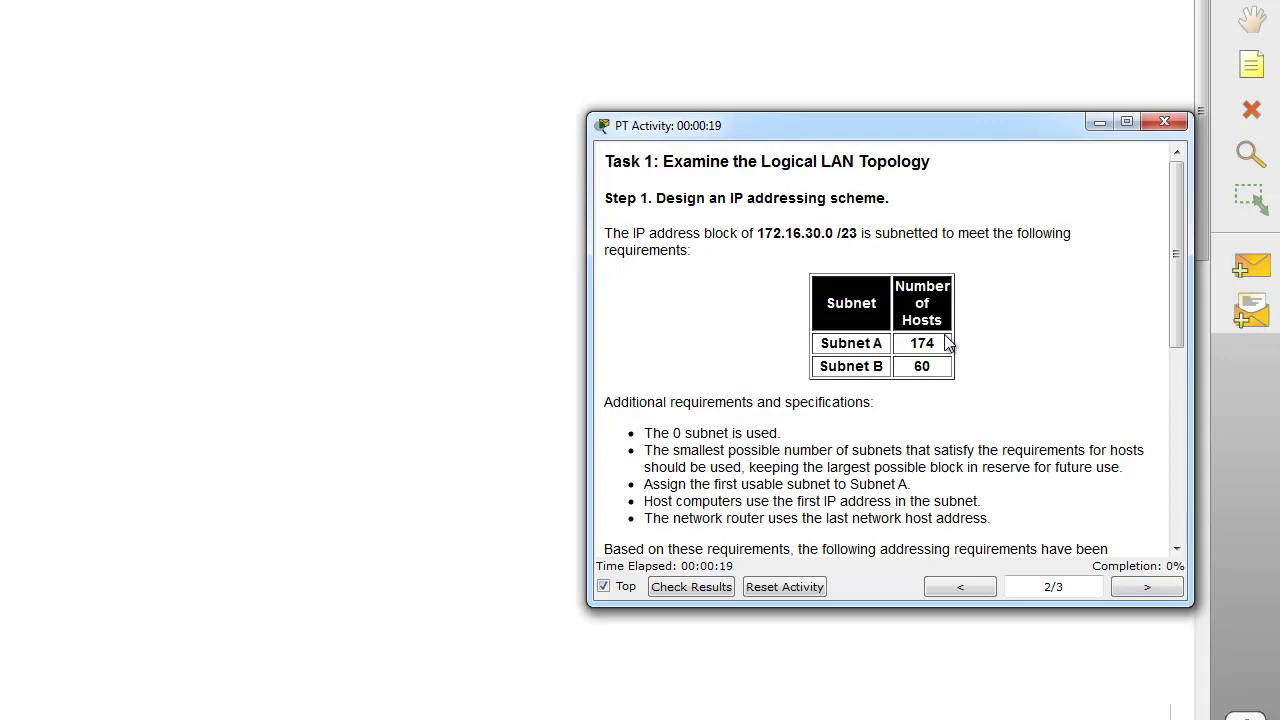
left_click_drag(940, 368, 906, 342)
left_click_drag(1167, 311, 1177, 344)
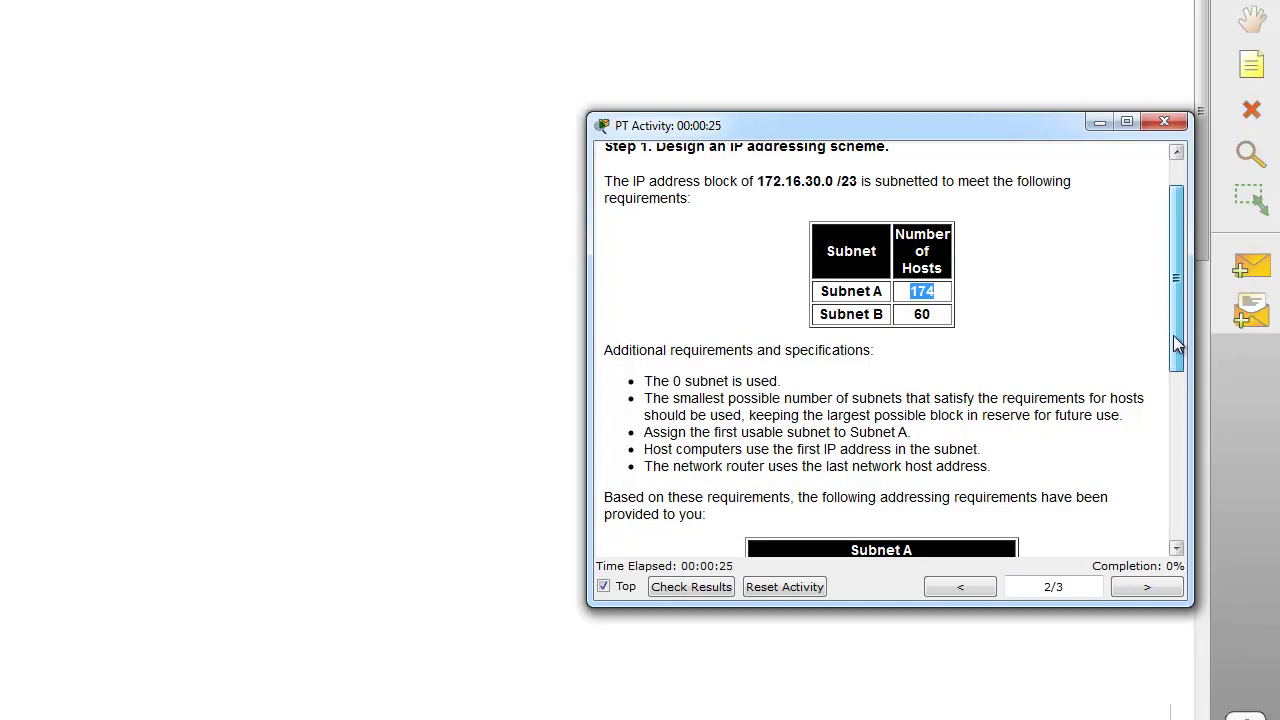
left_click_drag(1177, 344, 1179, 467)
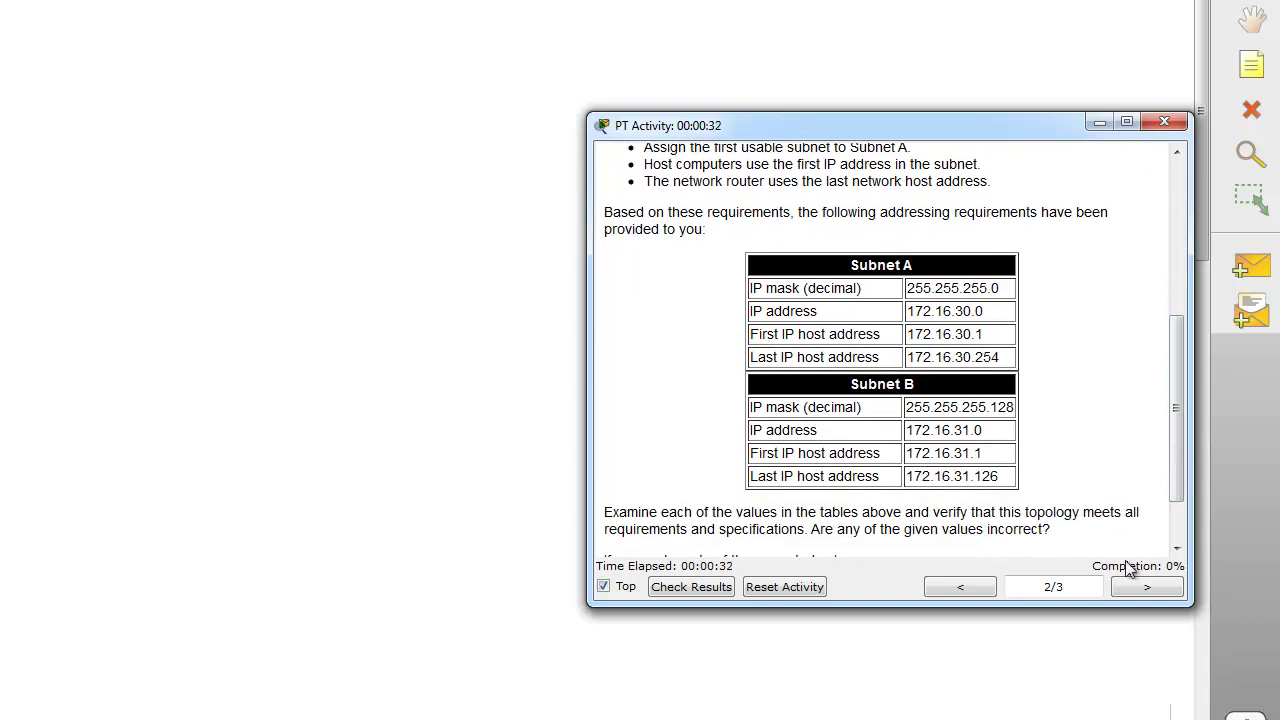
left_click(1155, 588)
left_click(973, 594)
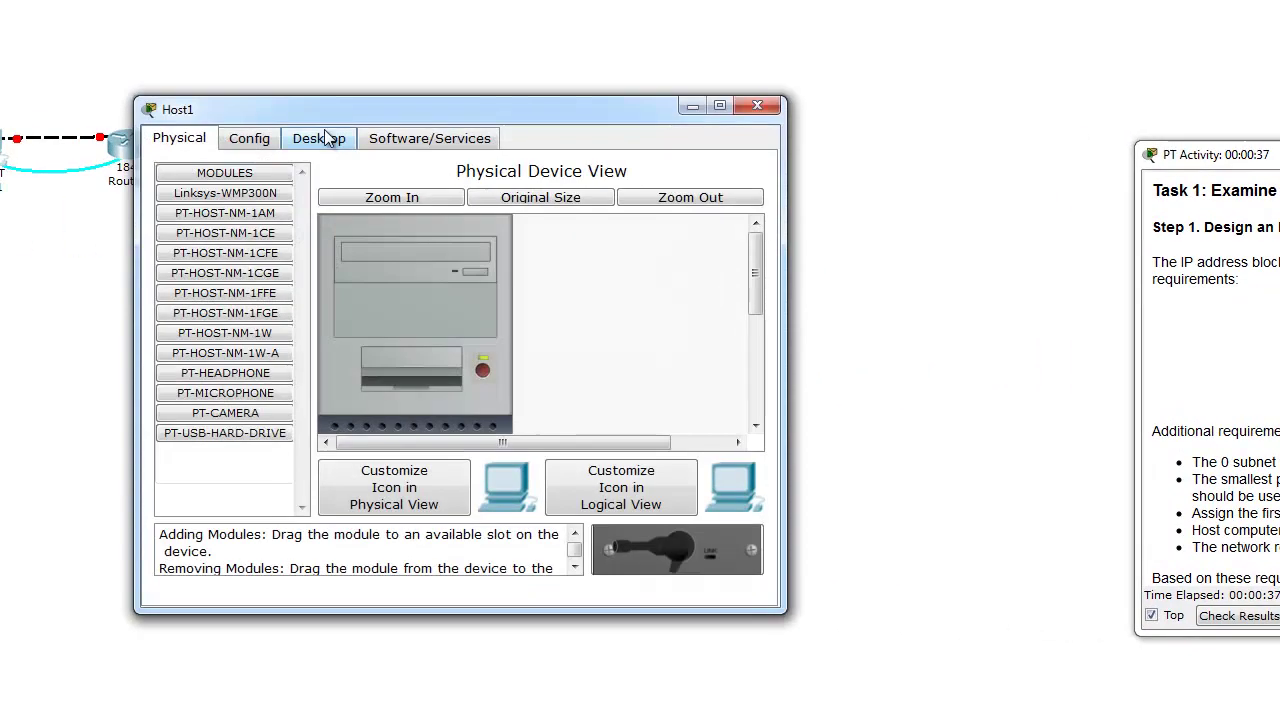
- Check Host1's IP address, subnet mask and default gateway against the addressing table and close its window
left_click(319, 137)
left_click(251, 305)
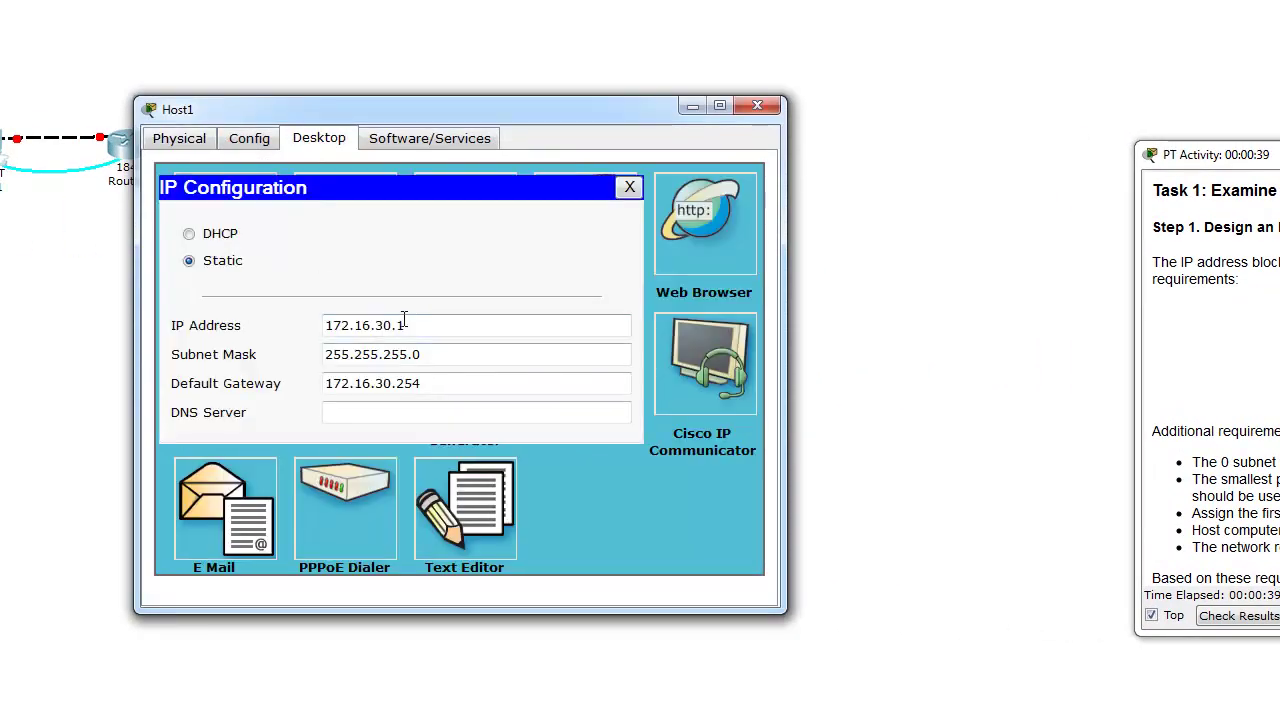
left_click_drag(405, 325, 291, 328)
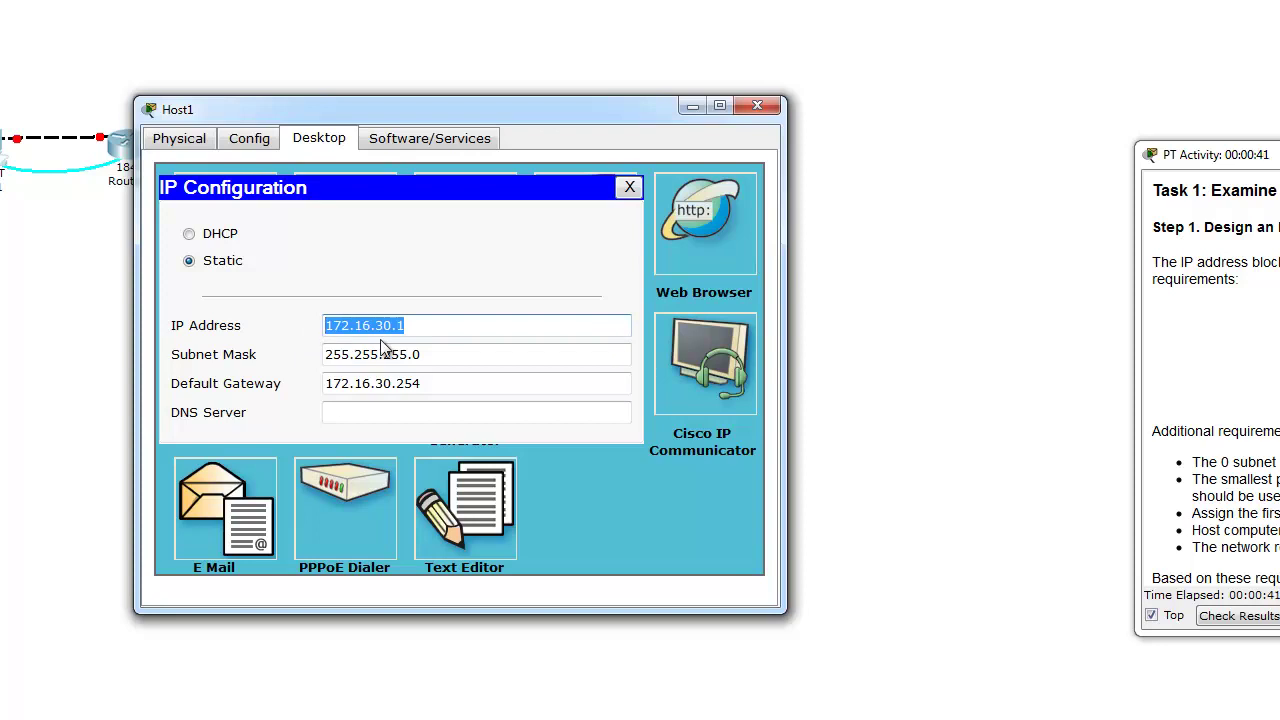
left_click_drag(424, 354, 401, 386)
left_click(437, 382)
left_click(628, 190)
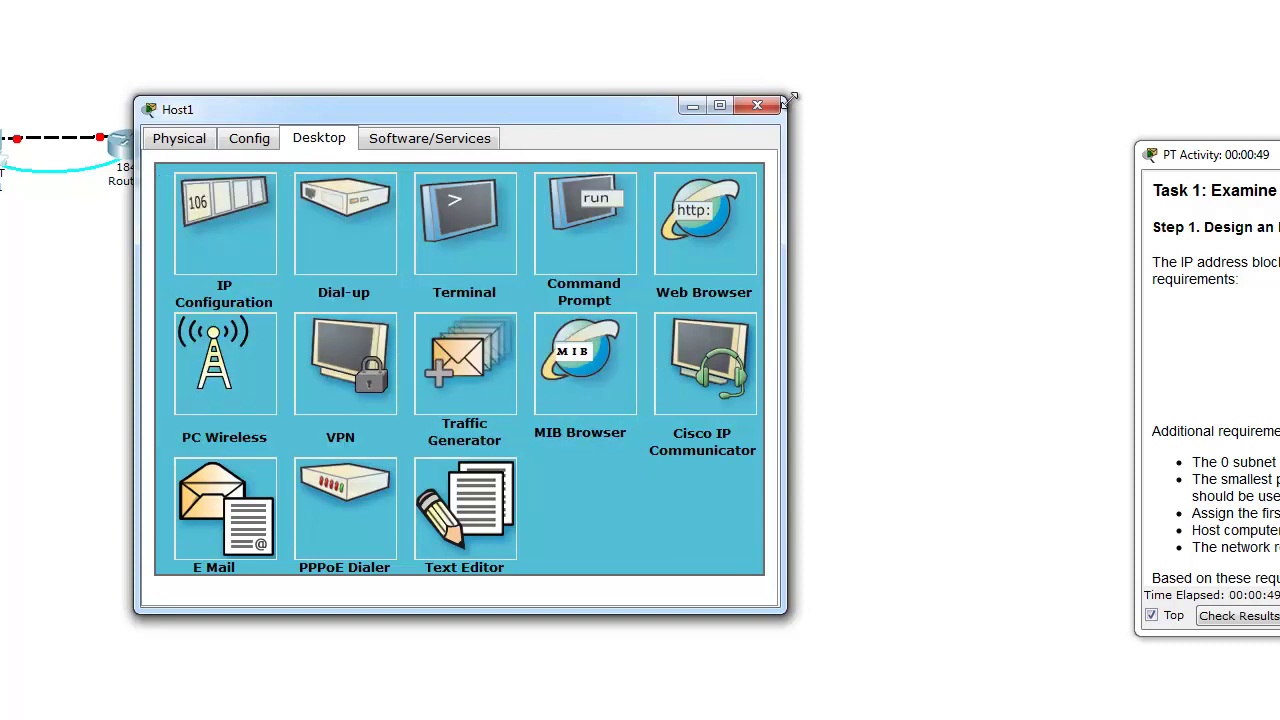
left_click(757, 106)
- Check Host2's IP address, subnet mask and default gateway against the addressing table and close its window
left_click(330, 245)
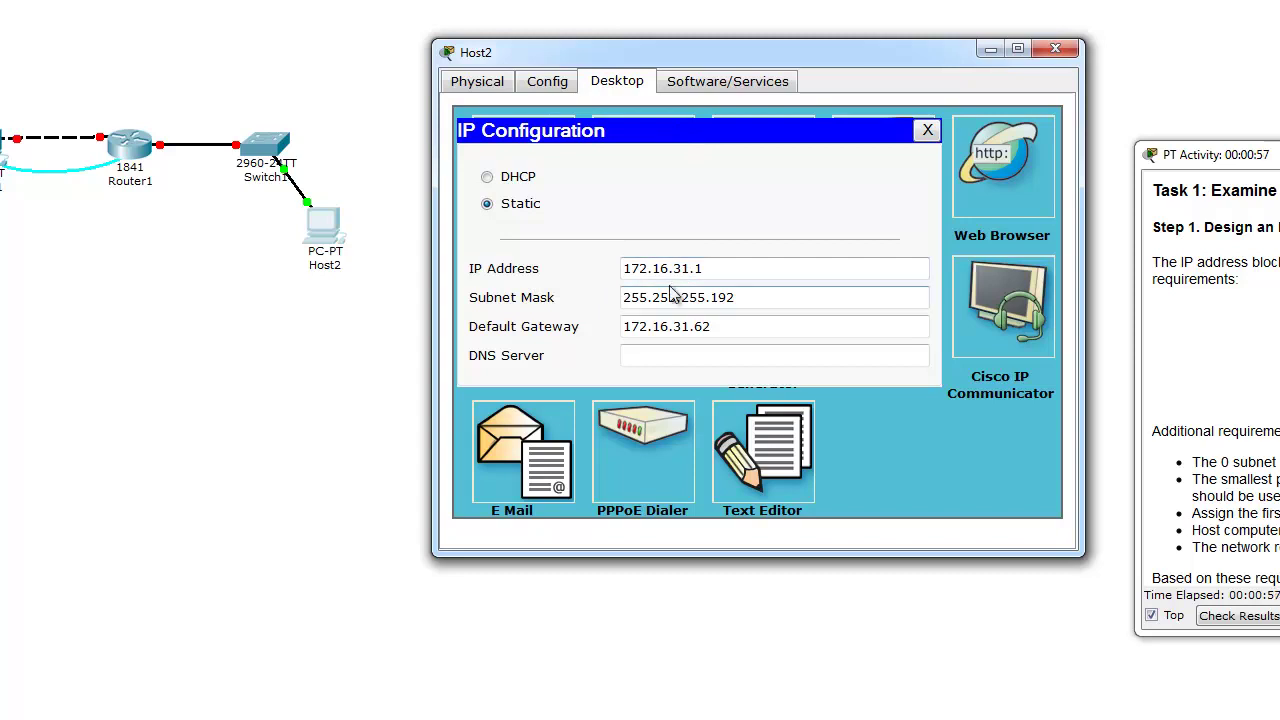
left_click_drag(737, 266, 681, 268)
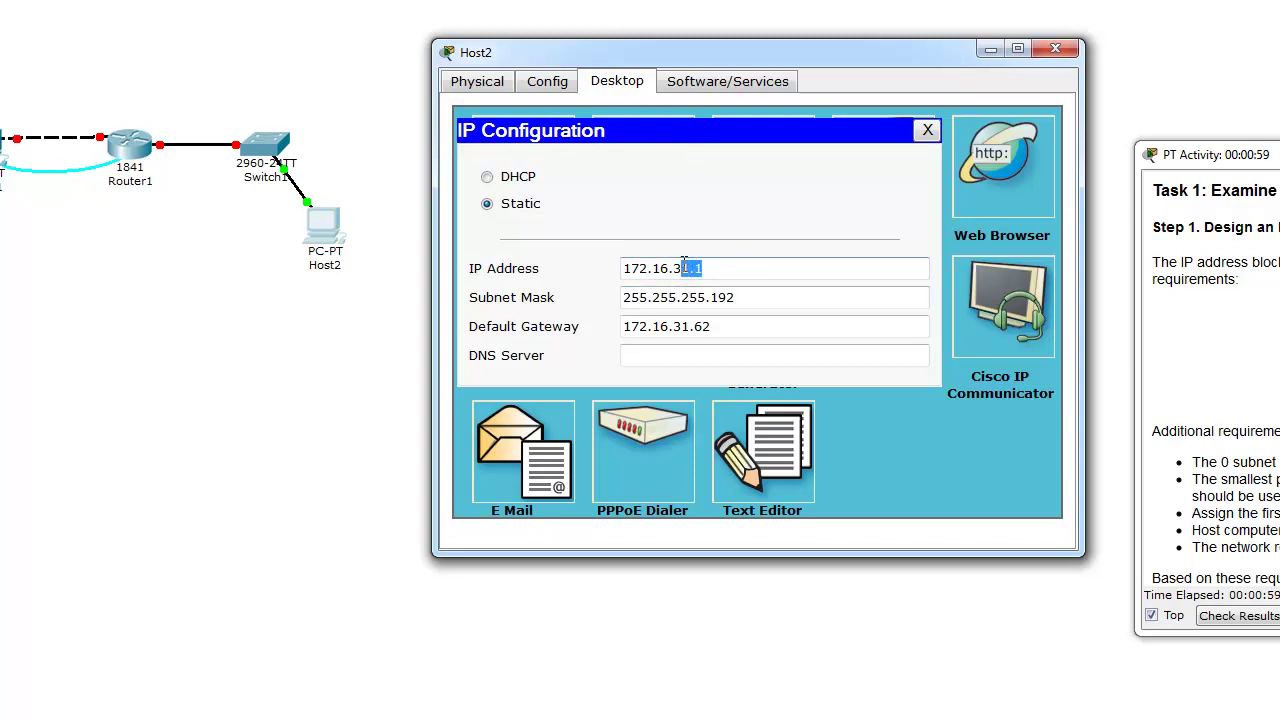
left_click_drag(766, 297, 662, 330)
left_click(927, 132)
left_click(1055, 49)
- Start a terminal session from Host1 to Router1 using the default port configuration
left_click(324, 228)
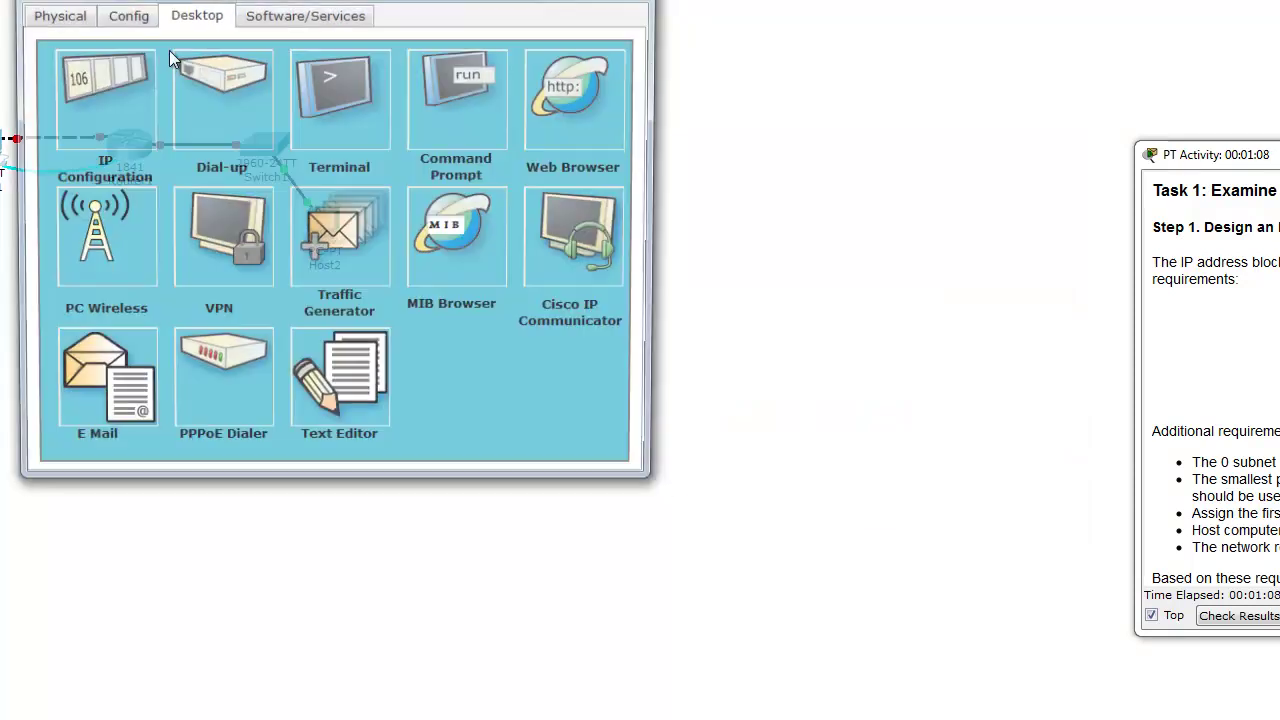
left_click(379, 110)
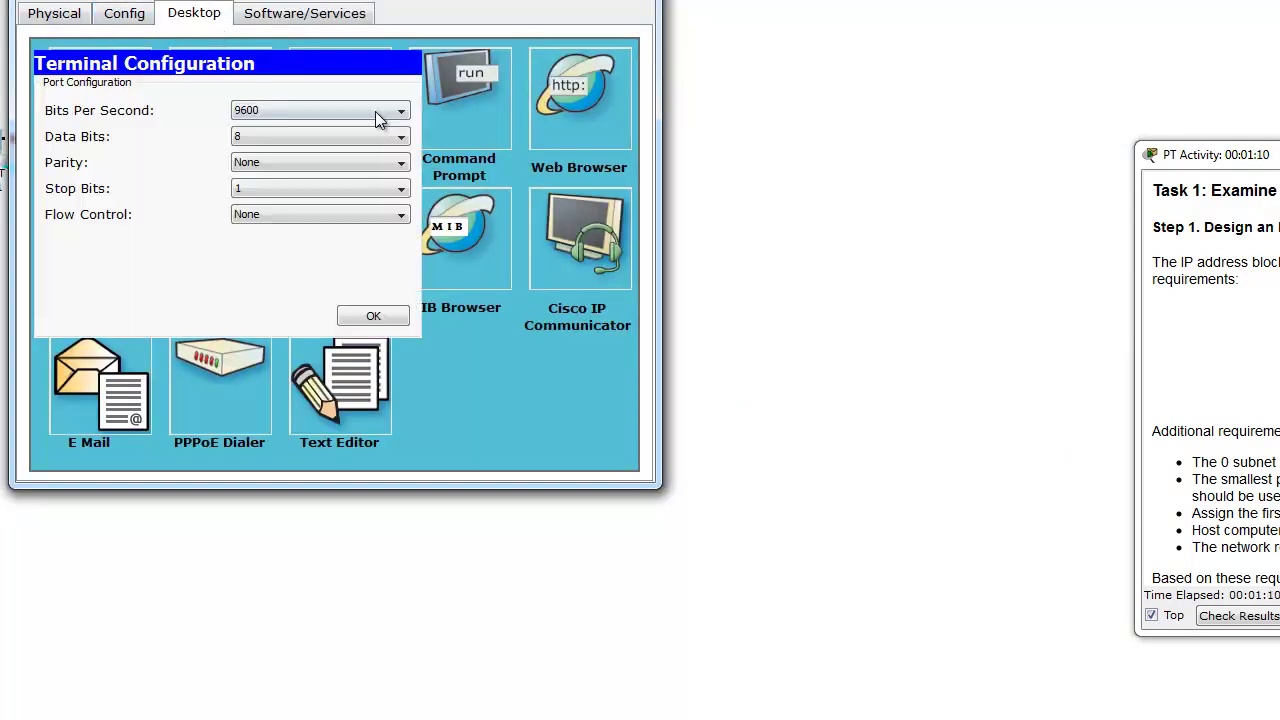
left_click(356, 317)
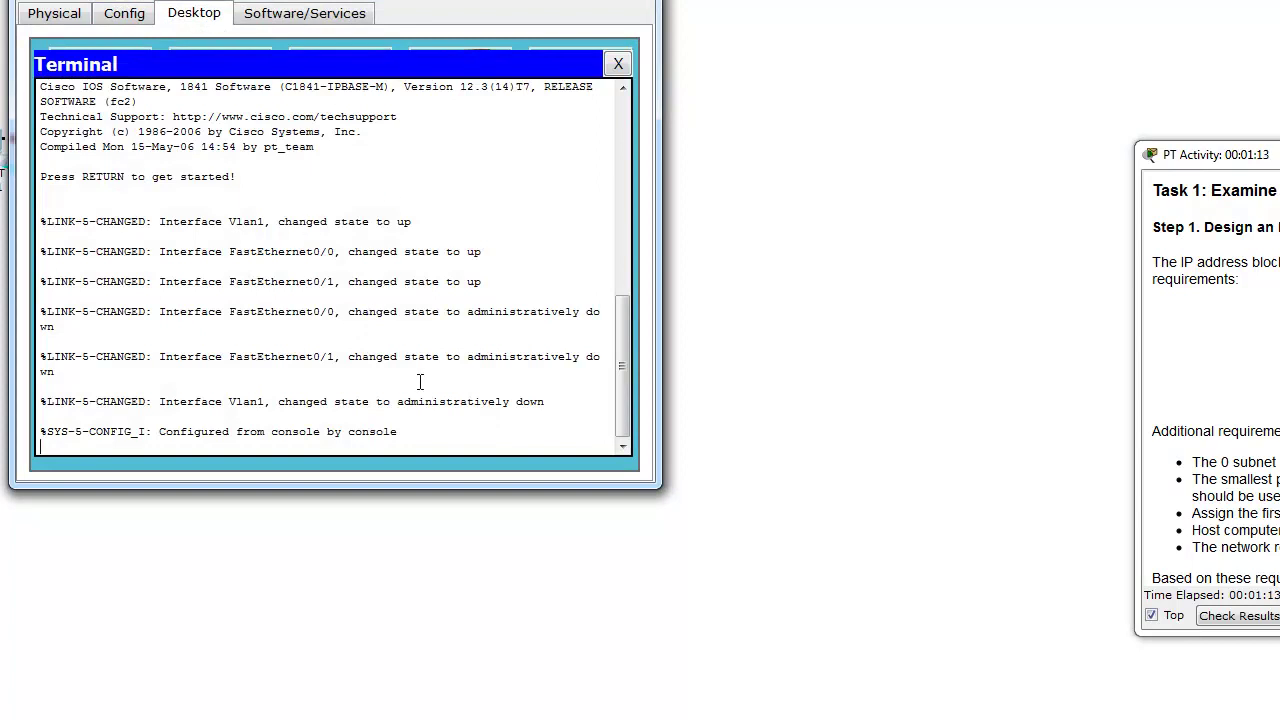
- Log in to Router1 with the console password and enter privileged mode with the enable password
key("Return")
key("Return")
key("Return")
type("enable")
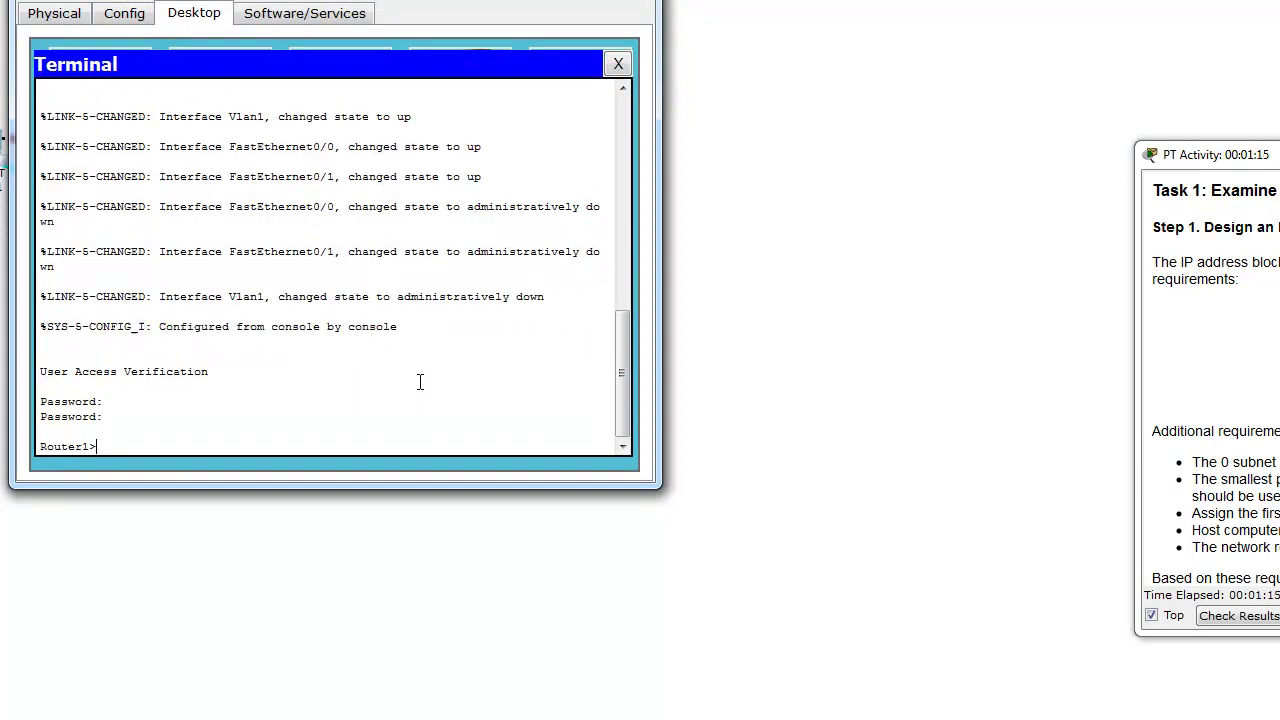
key("Return")
key("Return")
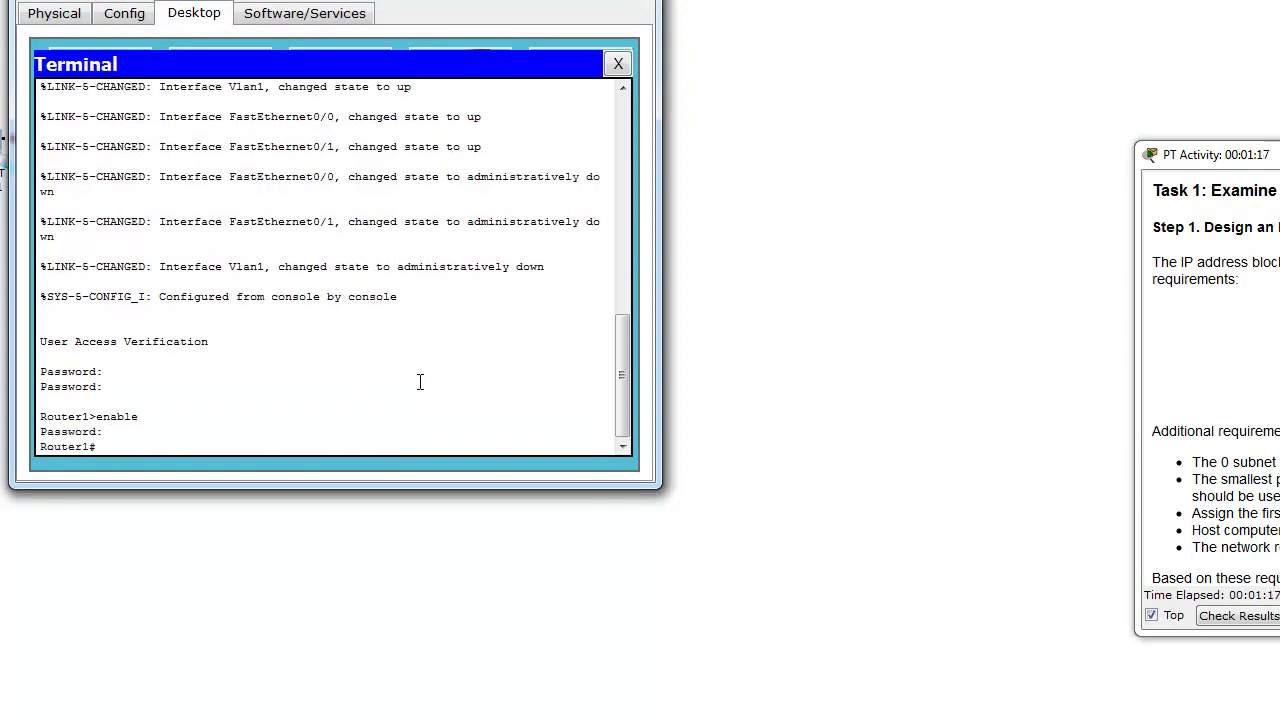
- Run show ip int brief on Router1 and examine the FastEthernet0/0 and FastEthernet0/1 addresses for errors
type("show ip int bre")
type("ef")
key("Return")
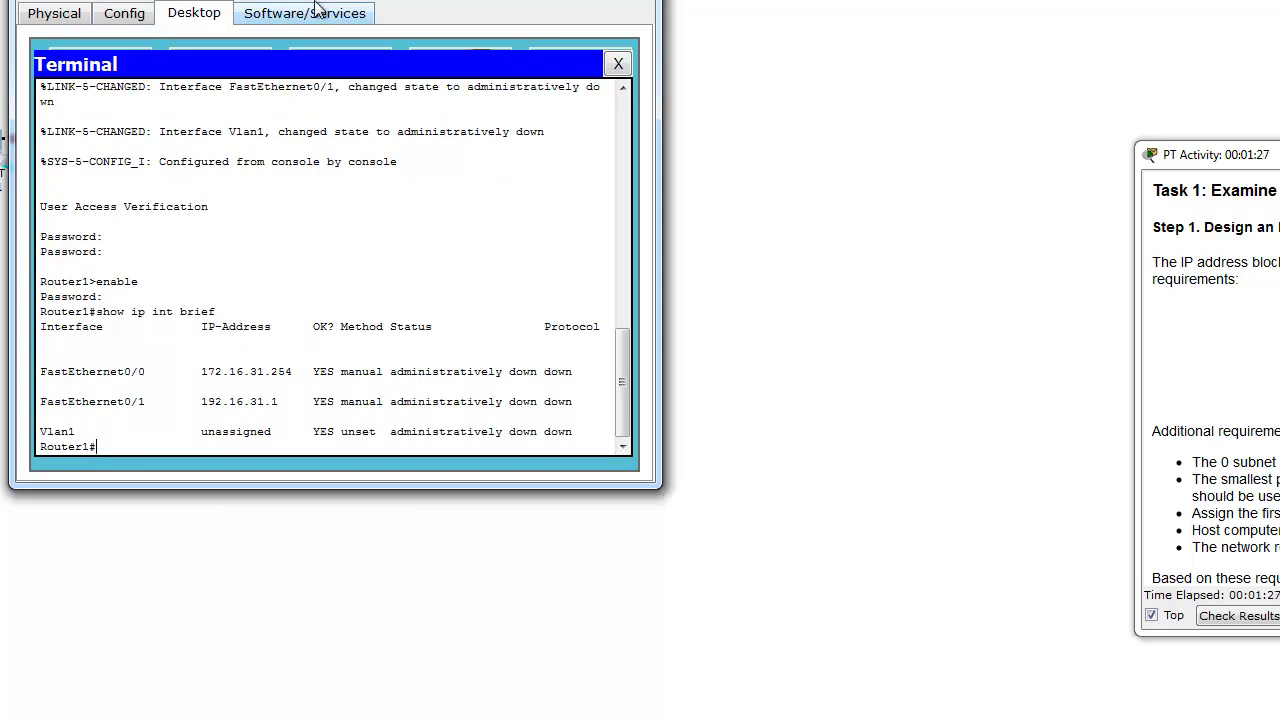
left_click_drag(330, 0, 814, 122)
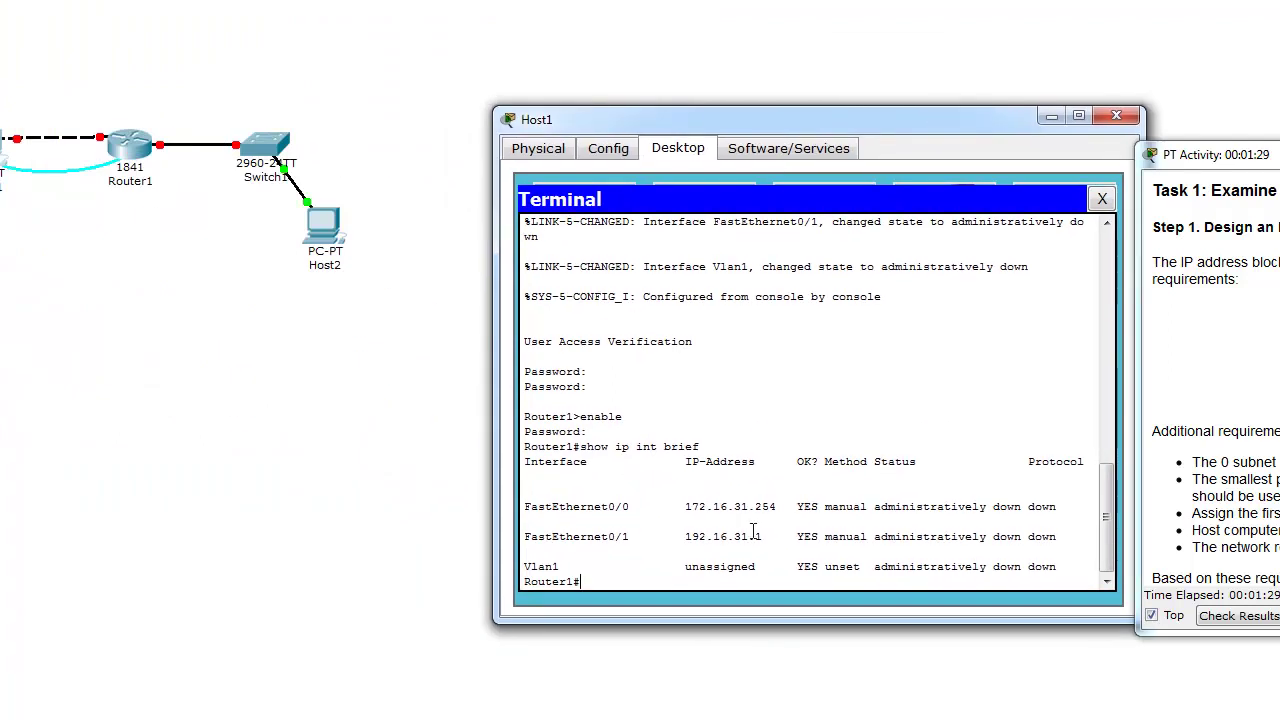
left_click_drag(749, 511, 737, 512)
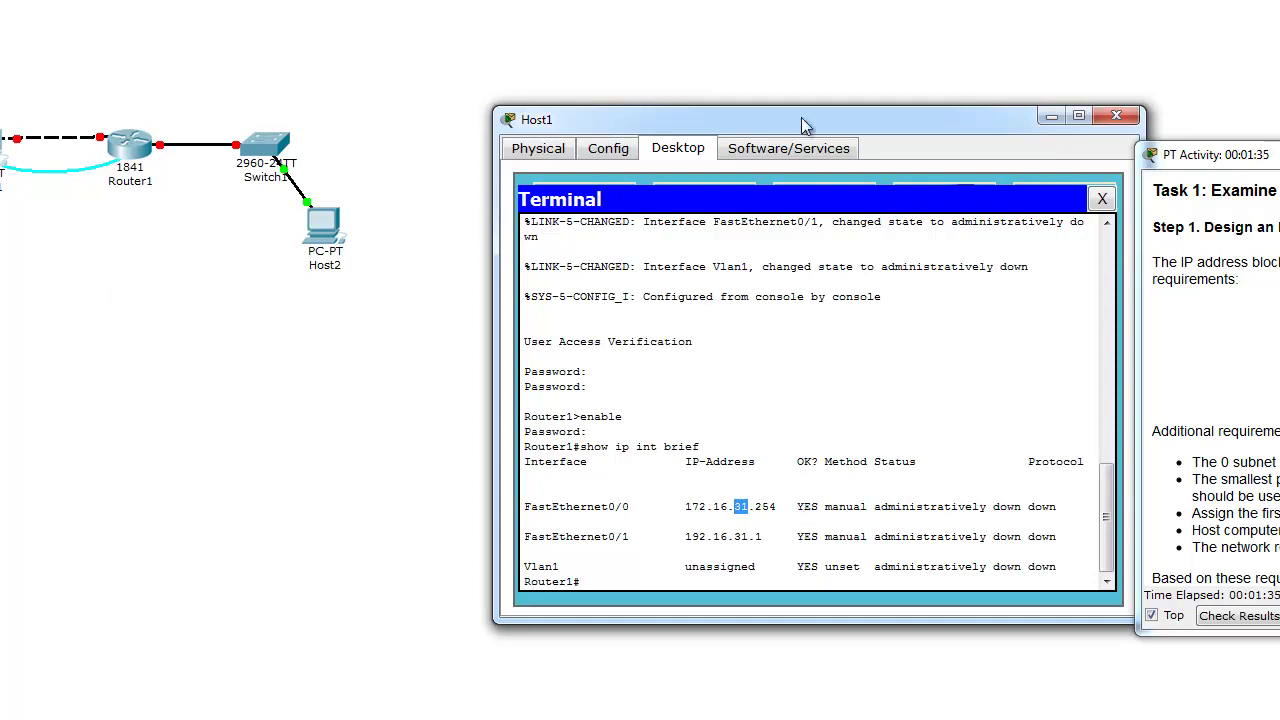
left_click_drag(806, 126, 700, 125)
mouse_move(638, 539)
left_mouse_down()
mouse_move(626, 540)
mouse_move(652, 538)
mouse_move(617, 540)
left_mouse_up()
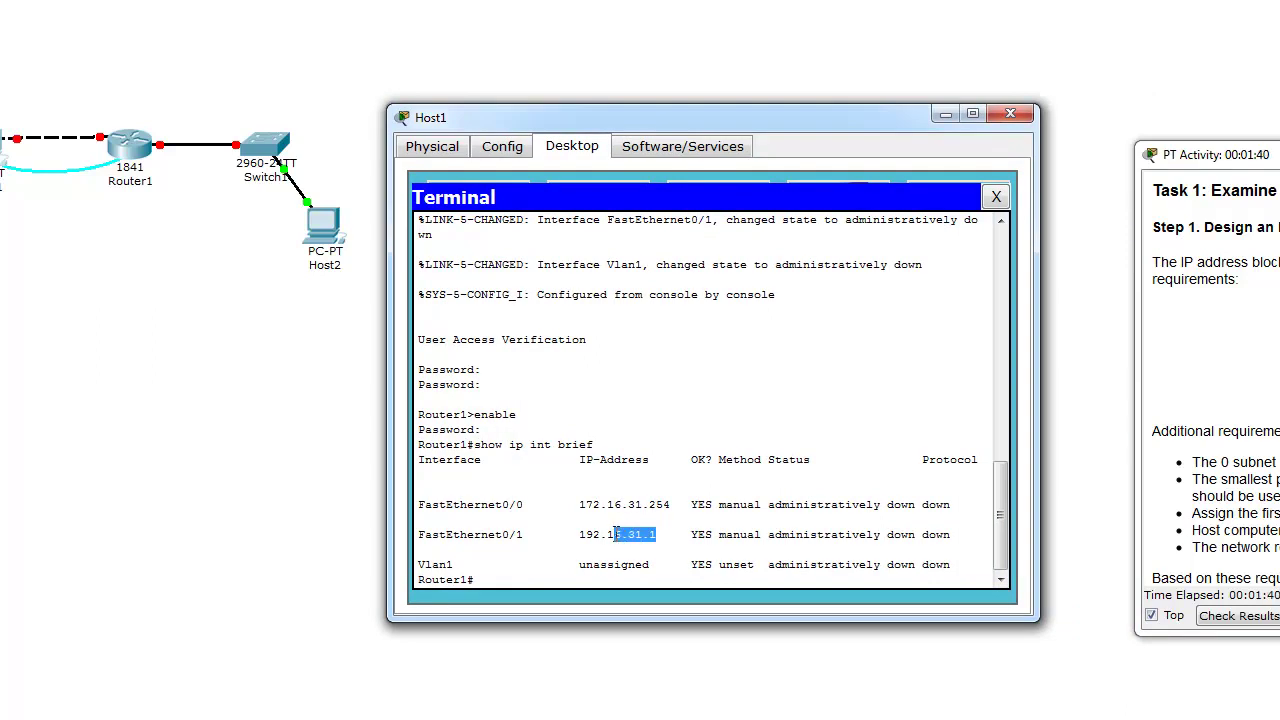
- Enter configuration mode for Router1's FastEthernet0/0 interface and remove its existing IP address
left_click(606, 581)
type("config t")
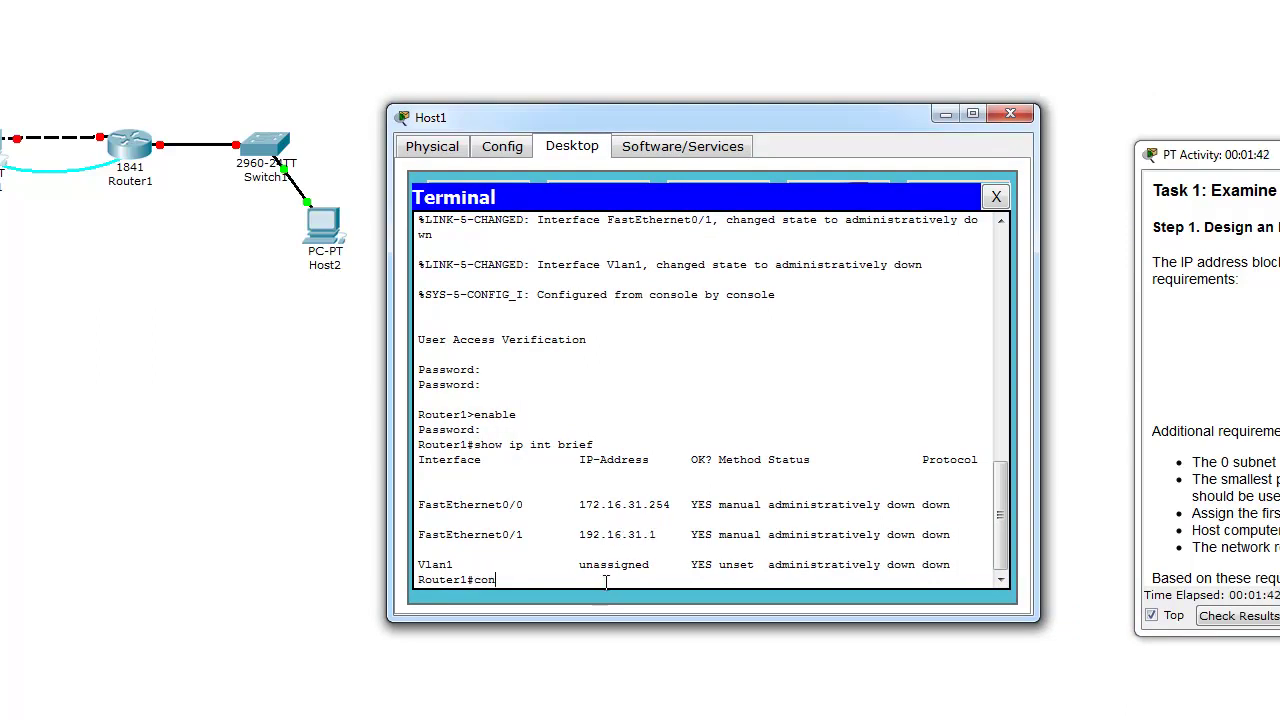
key("Return")
type("int f0/0")
key("Return")
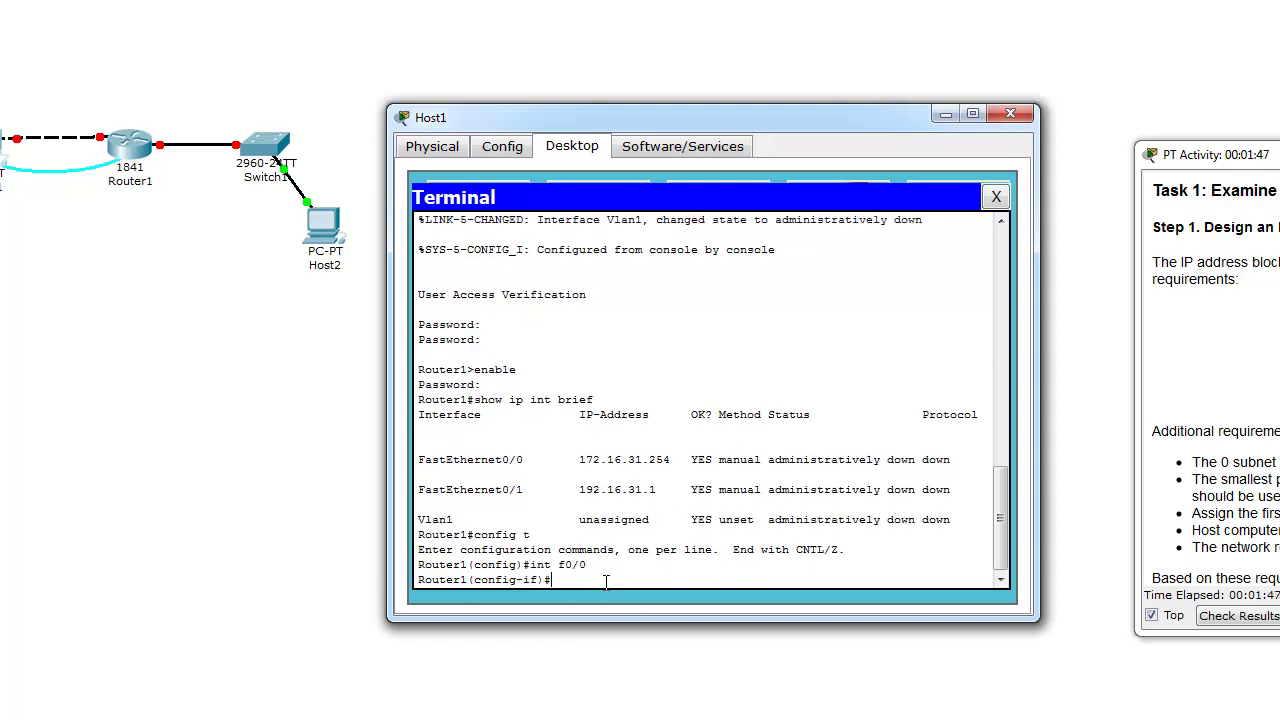
type("no ip address")
key("Return")
- Assign 172.16.30.254 with mask 255.255.255.0 to FastEthernet0/0, enable the interface with no shut and return to global configuration mode
type("ip address")
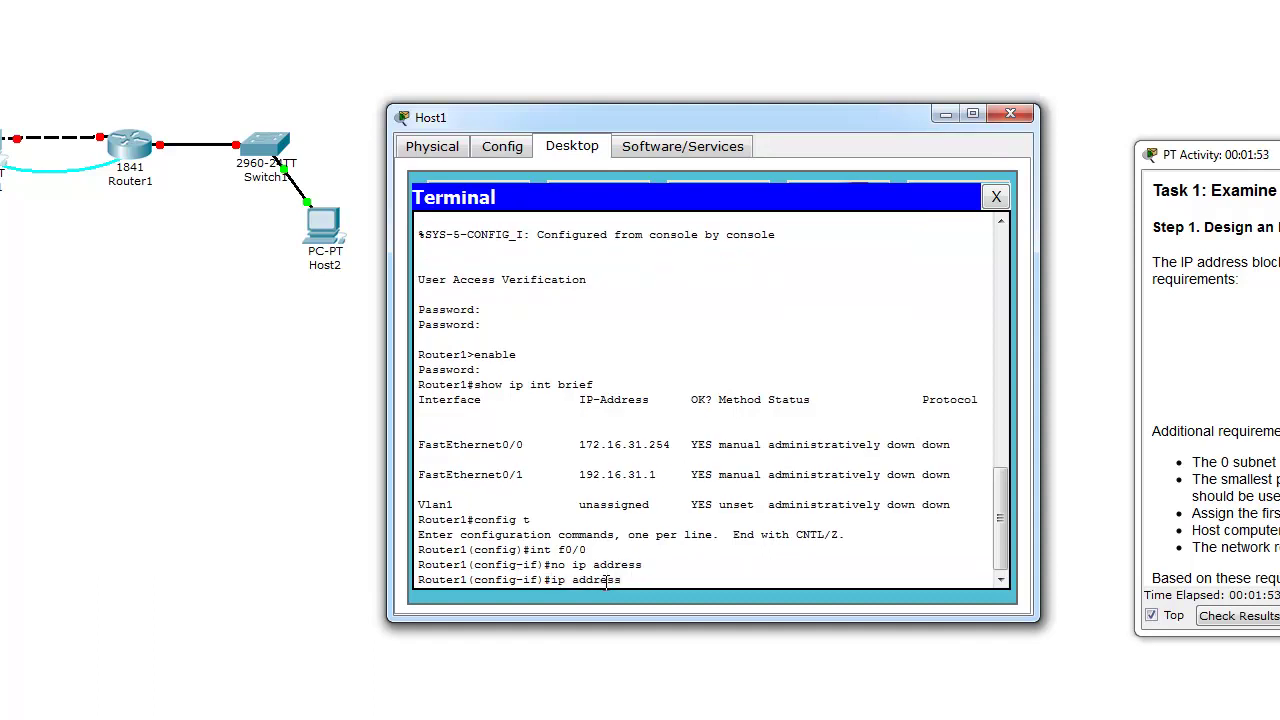
type(" 172.16.30.254")
type("255.255.255.0")
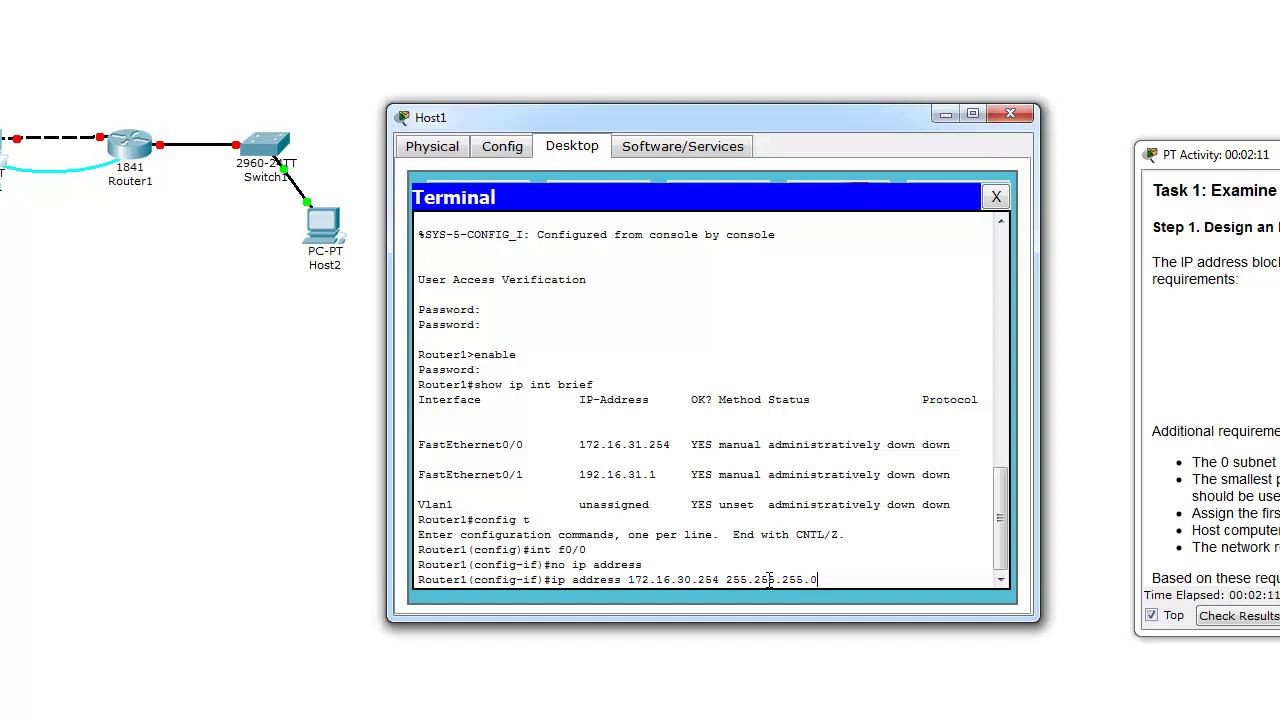
key("Return")
type("no shut")
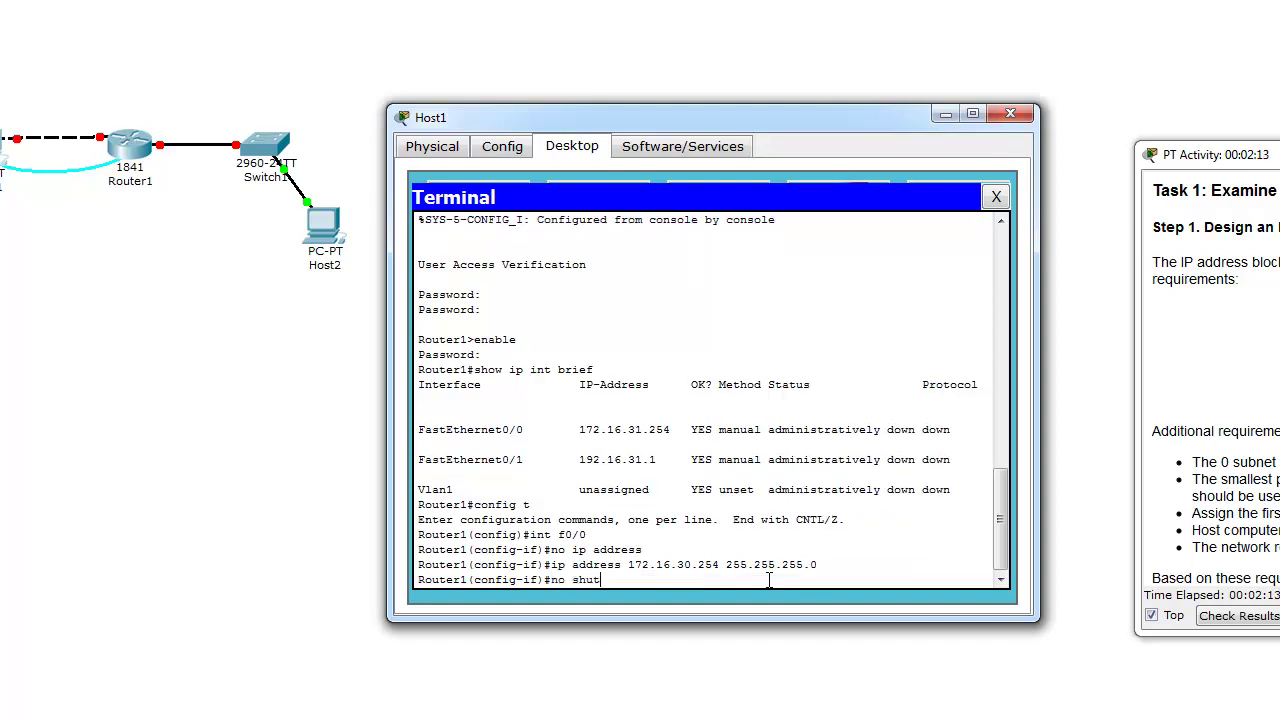
key("Return")
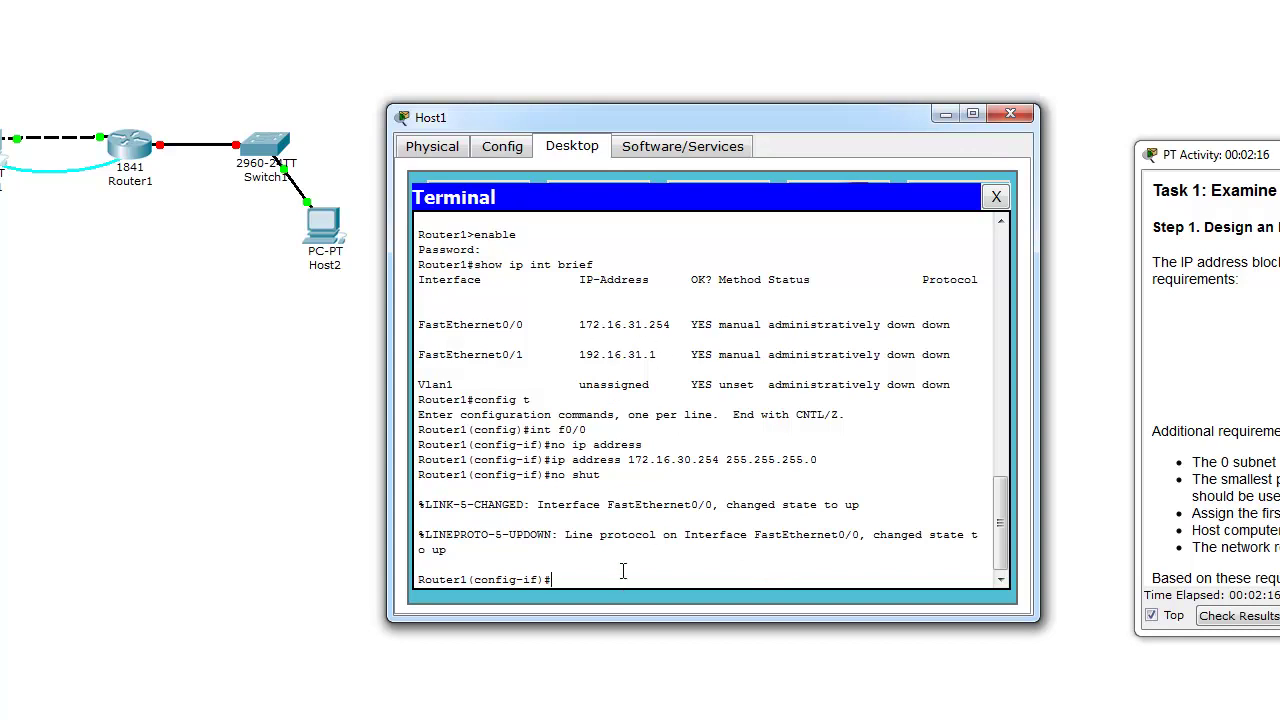
type("exit")
key("Return")
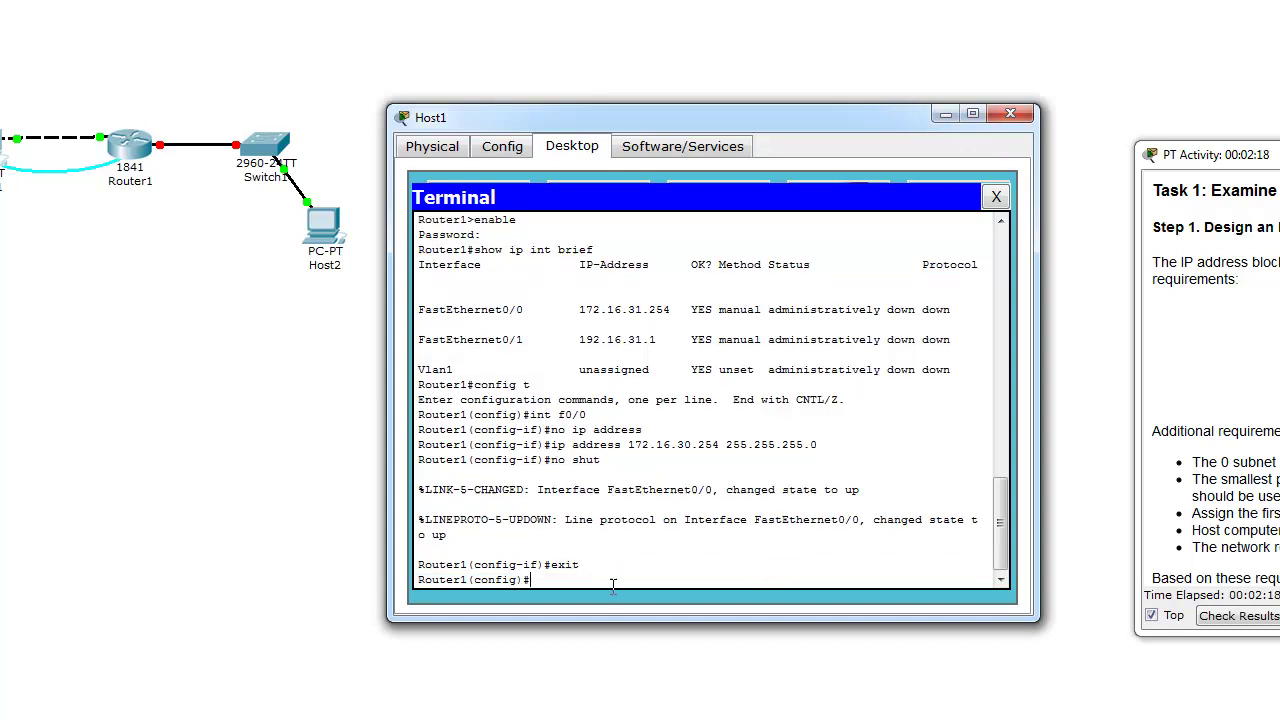
- Enter configuration mode for Router1's FastEthernet0/1 interface and remove its existing IP address
type("int f0/1")
key("Return")
type("no ip address")
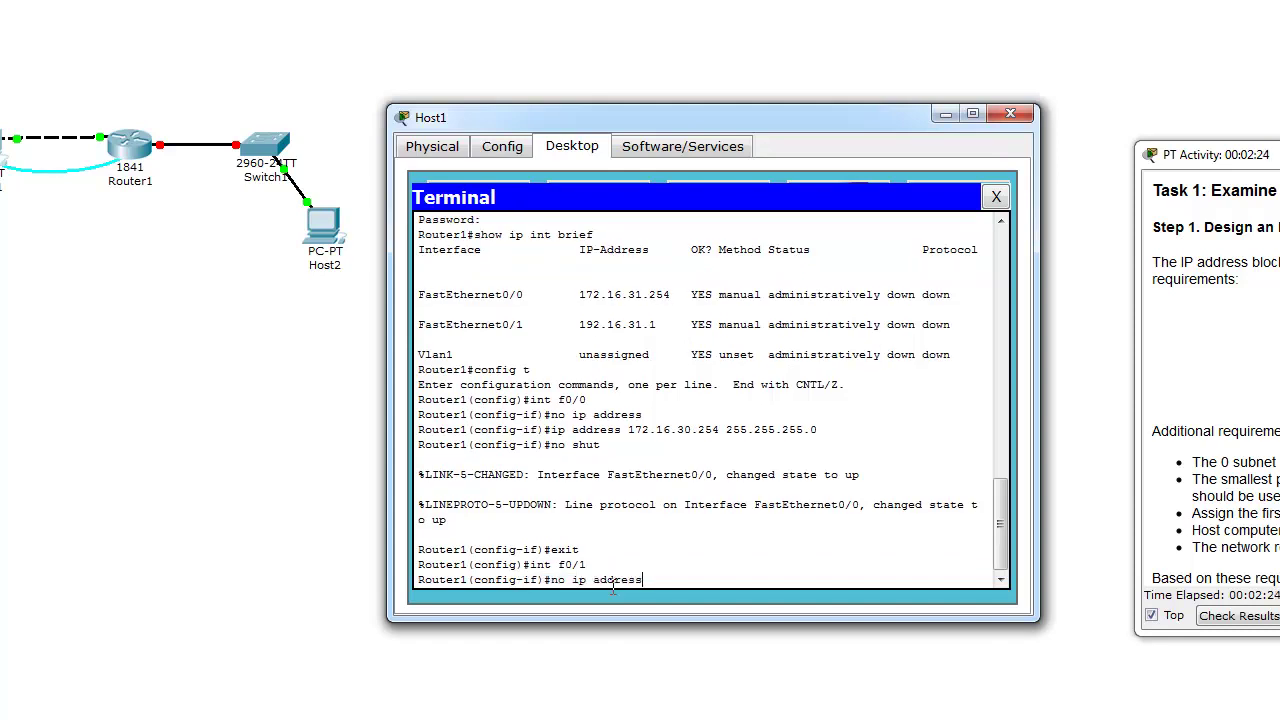
key("Return")
- Assign 172.16.31.62 with mask 255.255.255.192 to FastEthernet0/1 and enable the interface with no shut
type("ip address ")
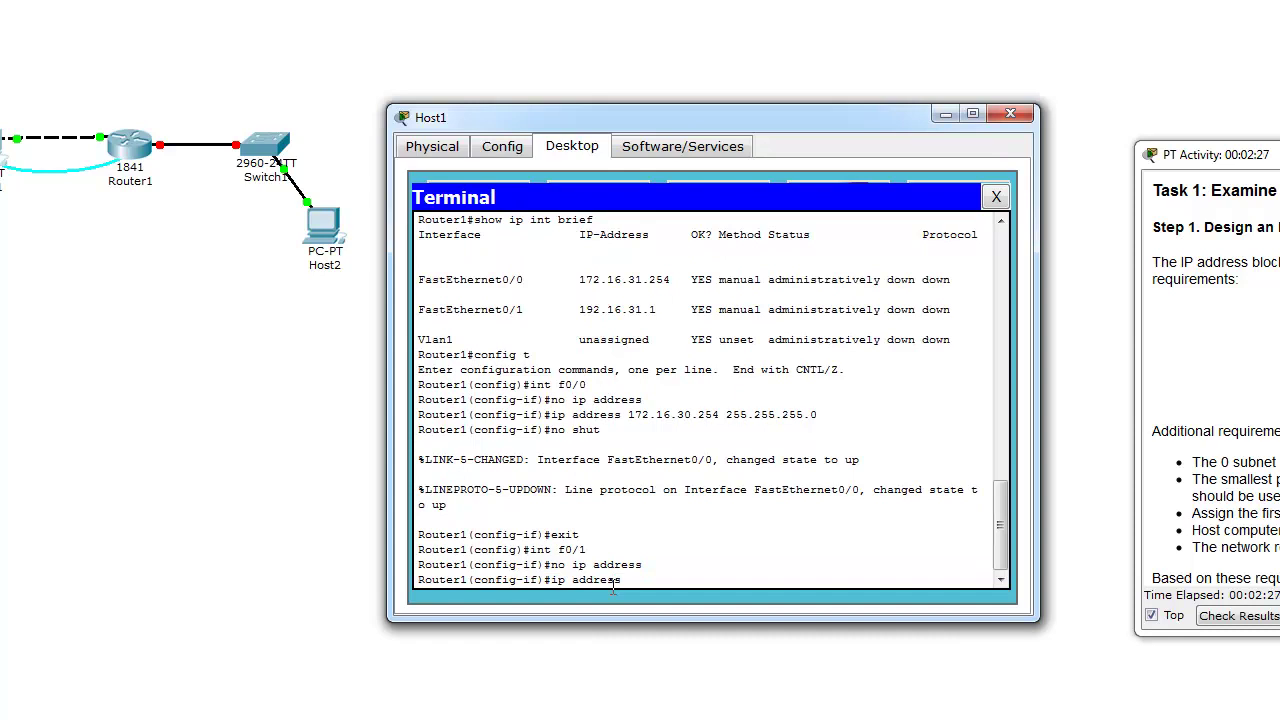
type("172.16.31.62 255.255.255.192")
key("Return")
type("no shut")
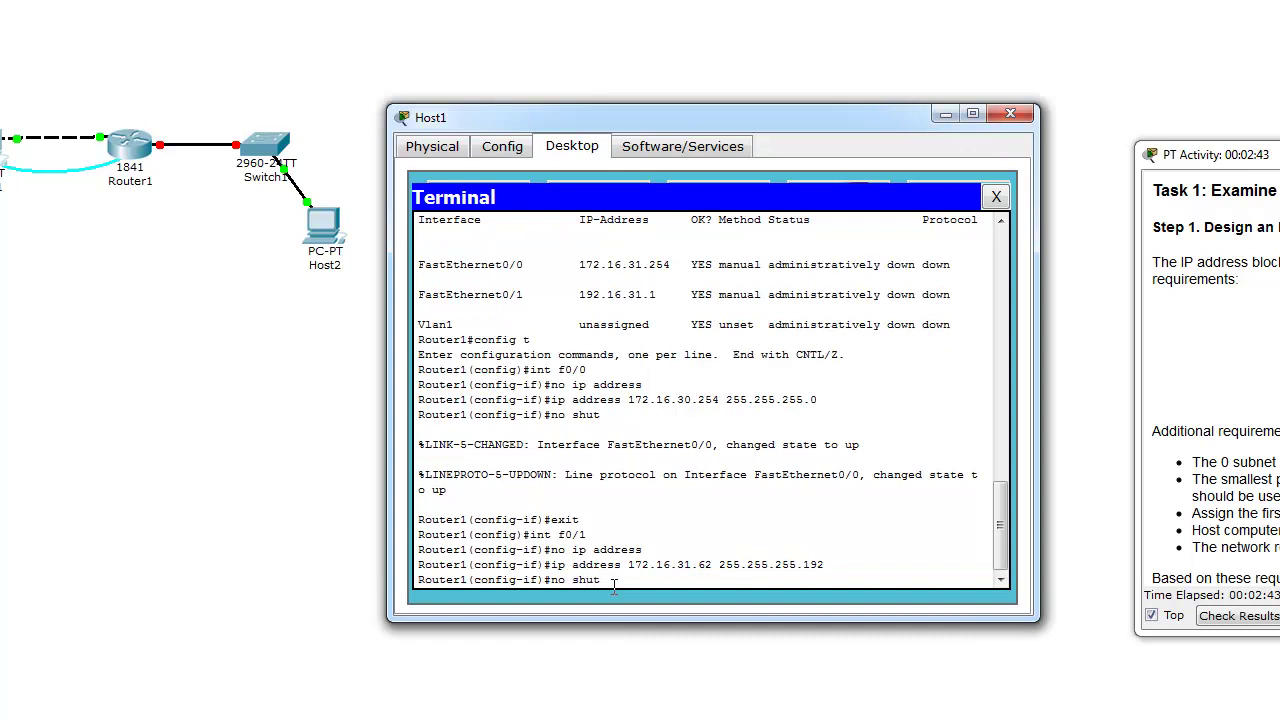
key("Return")
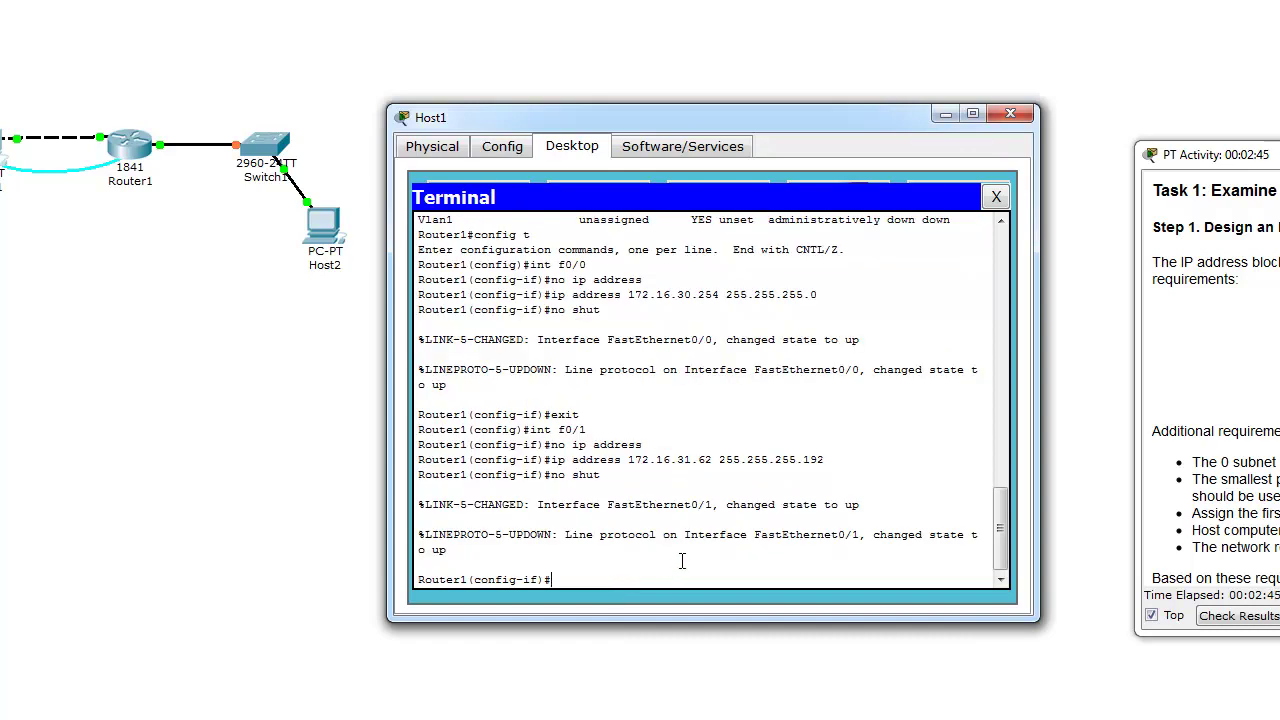